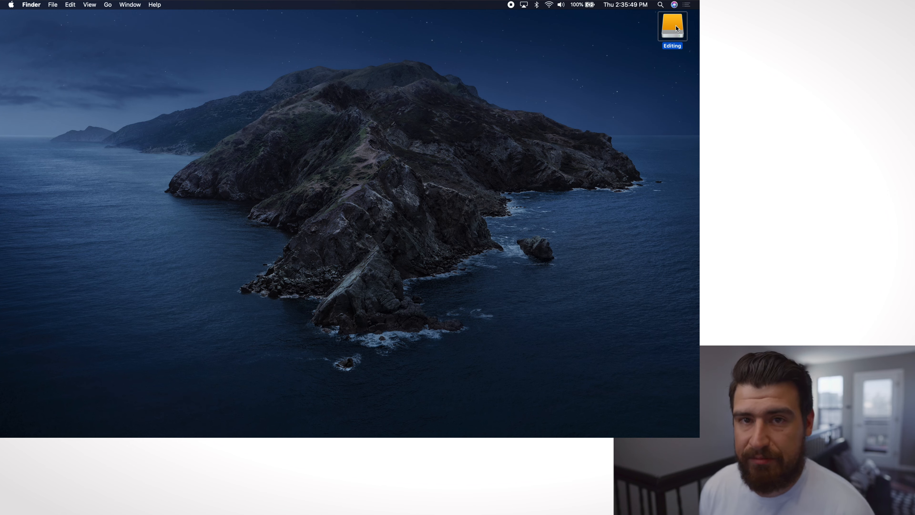
# Open the Editing drive and look through the clips in the El Salto Waterfall folder
pyautogui.doubleClick(674, 28)
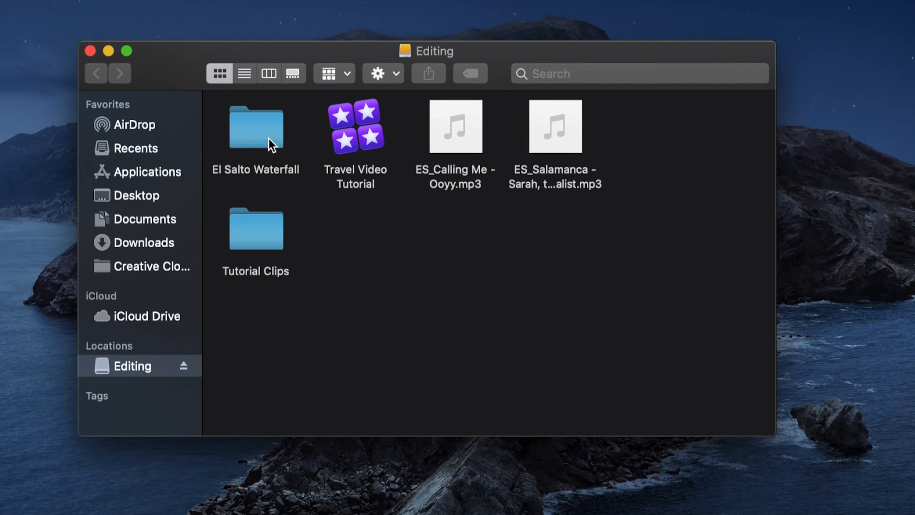
pyautogui.doubleClick(271, 145)
pyautogui.scroll(-20, 432, 310)
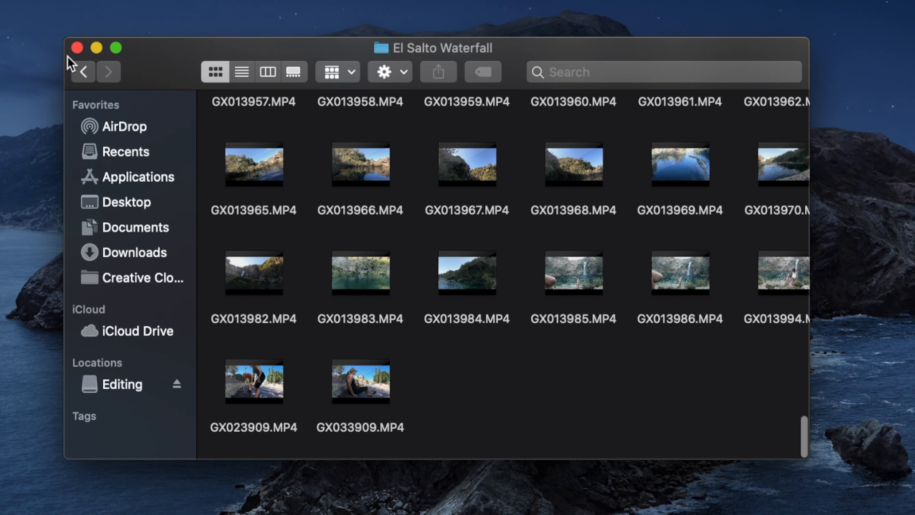
pyautogui.click(85, 73)
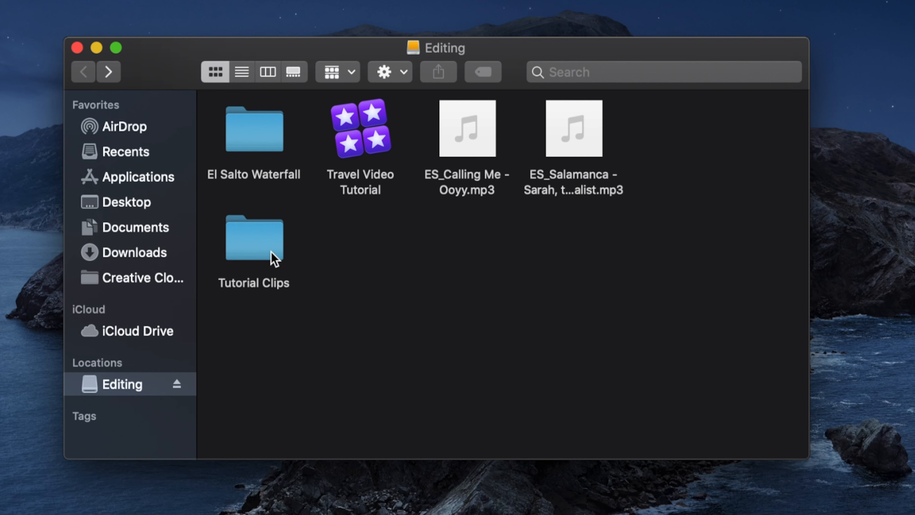
# Look through the video clips in the Tutorial Clips folder and return to the Editing drive
pyautogui.doubleClick(257, 249)
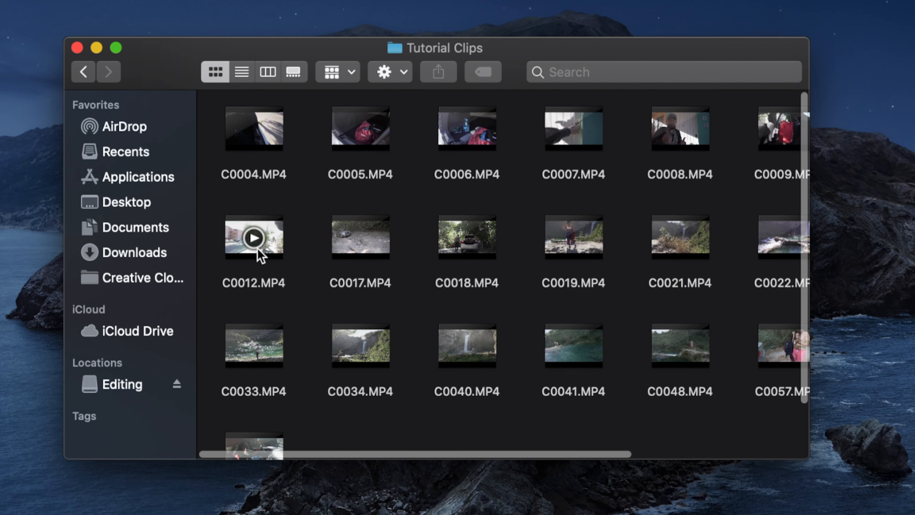
pyautogui.hscroll(5, 258, 249)
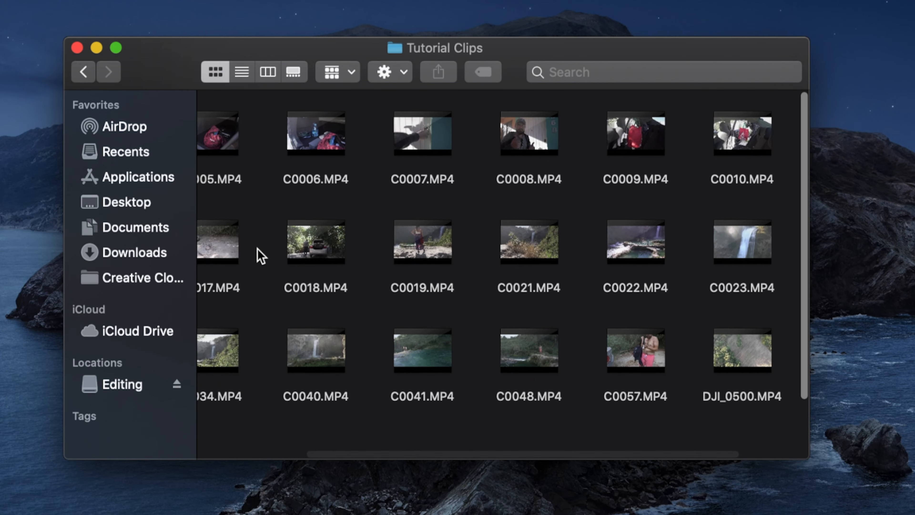
pyautogui.hscroll(-3, 257, 249)
pyautogui.hscroll(6, 257, 248)
pyautogui.scroll(-2, 257, 249)
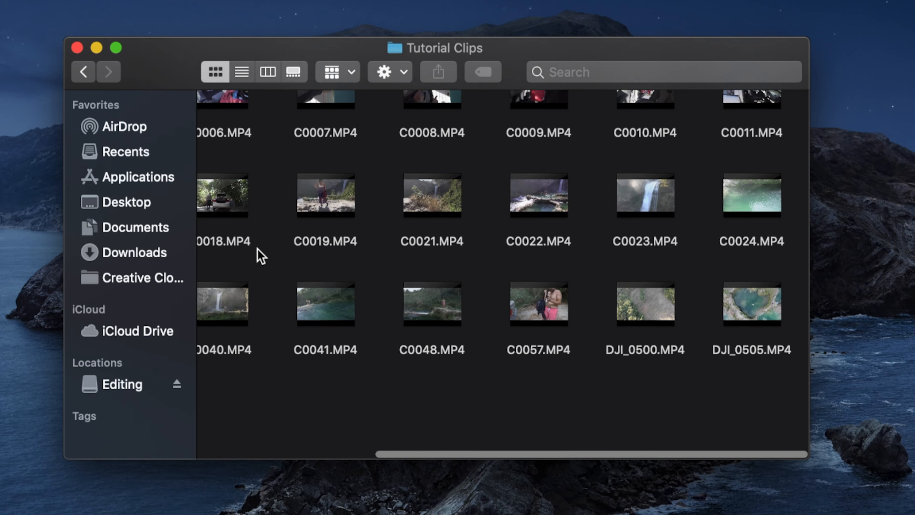
pyautogui.hscroll(-3, 257, 249)
pyautogui.scroll(1, 257, 249)
pyautogui.click(83, 72)
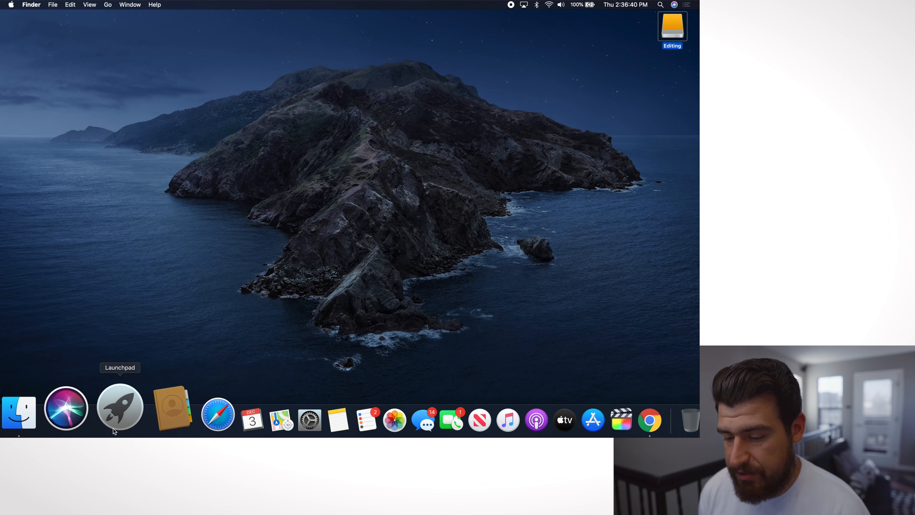
# Launch Final Cut Pro
pyautogui.click(113, 428)
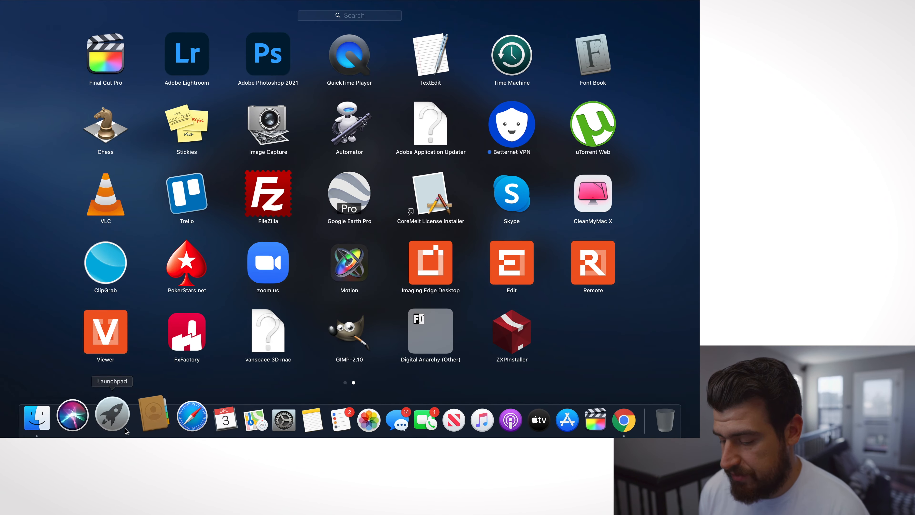
pyautogui.click(123, 424)
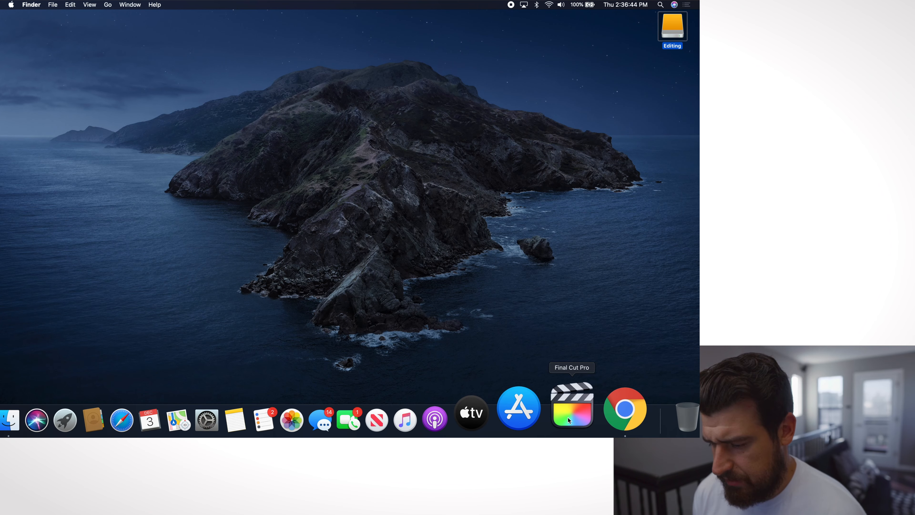
pyautogui.click(568, 417)
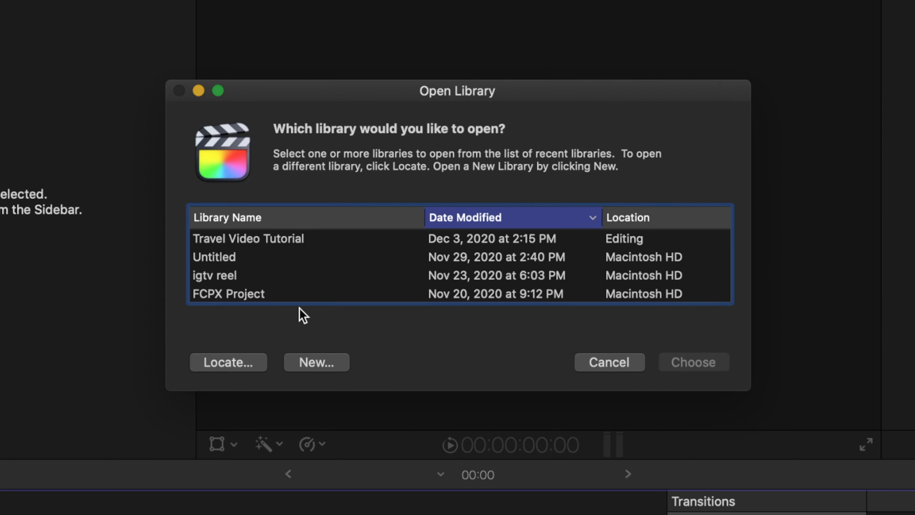
# Open the existing Travel Video Tutorial library stored on the Editing drive
pyautogui.click(312, 362)
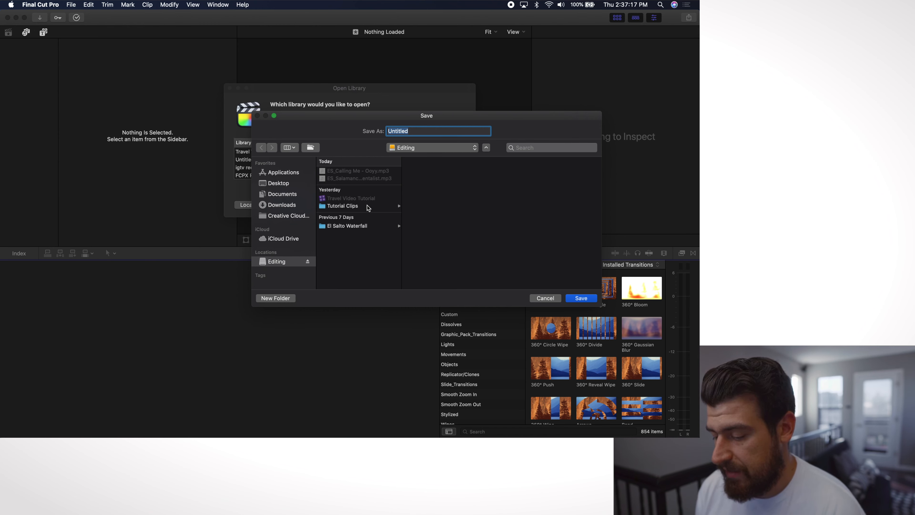
pyautogui.click(545, 298)
pyautogui.click(281, 154)
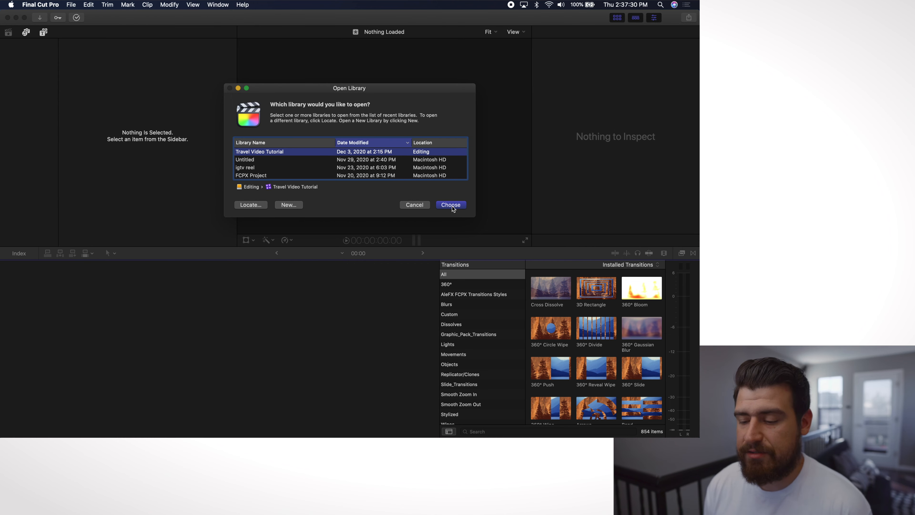
pyautogui.click(451, 204)
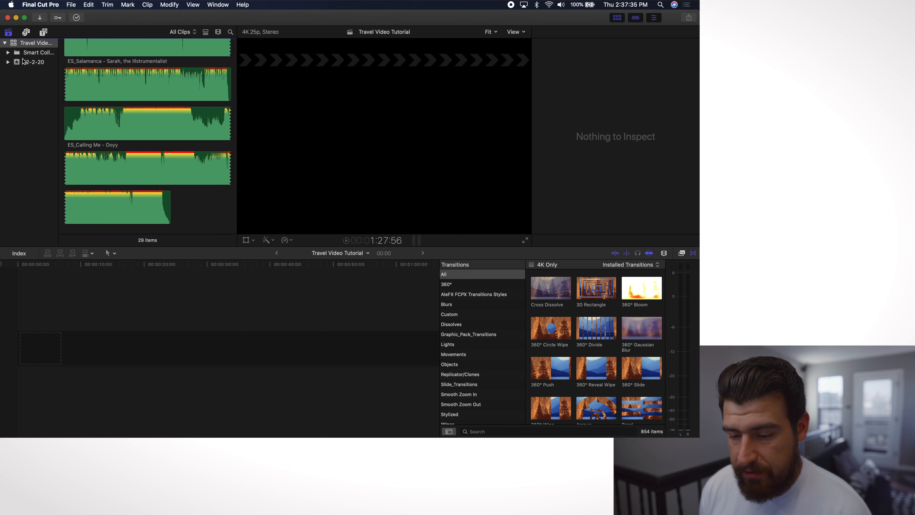
# View the Travel Video Tutorial library's properties and the media it already contains
pyautogui.click(15, 44)
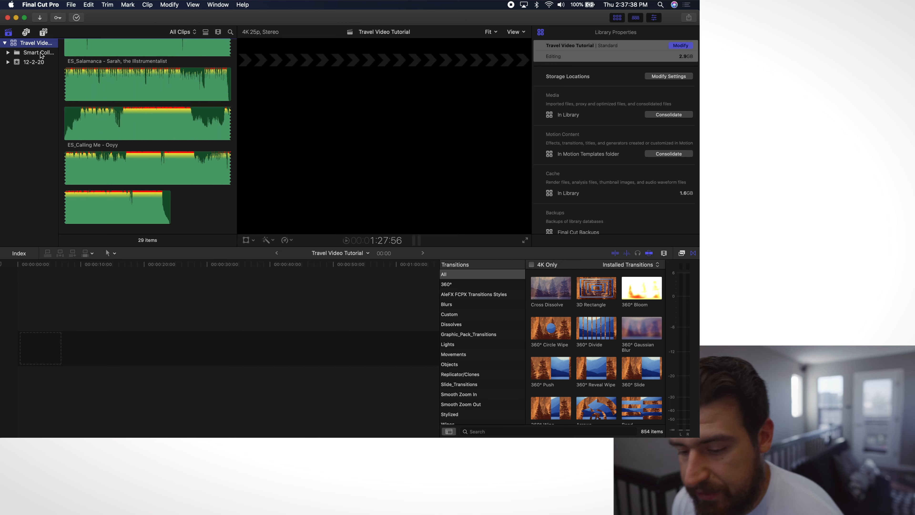
pyautogui.scroll(10, 85, 78)
pyautogui.scroll(5, 87, 80)
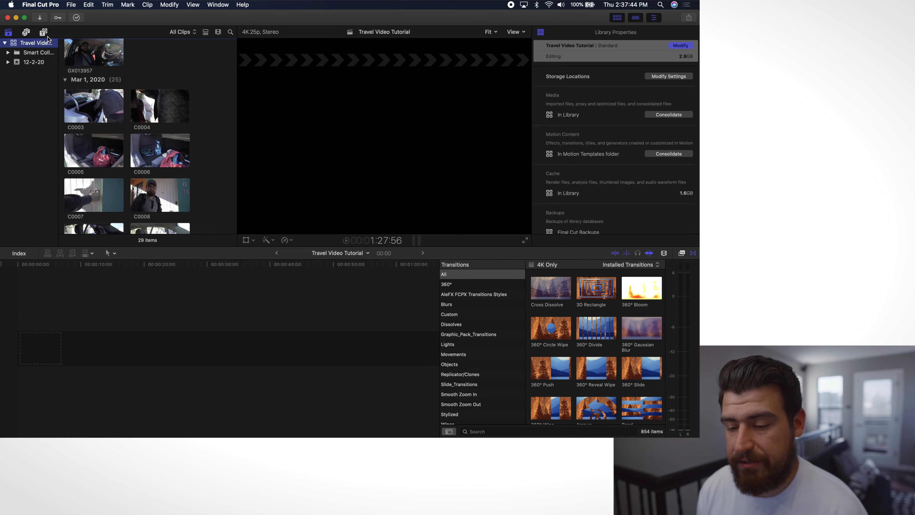
# Open the media import window and look over the files in the Tutorial Clips folder
pyautogui.click(40, 18)
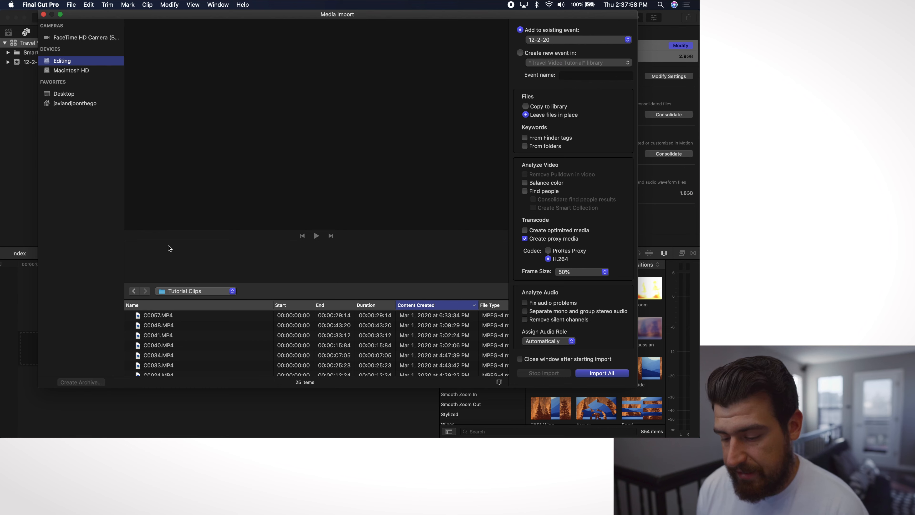
pyautogui.click(178, 293)
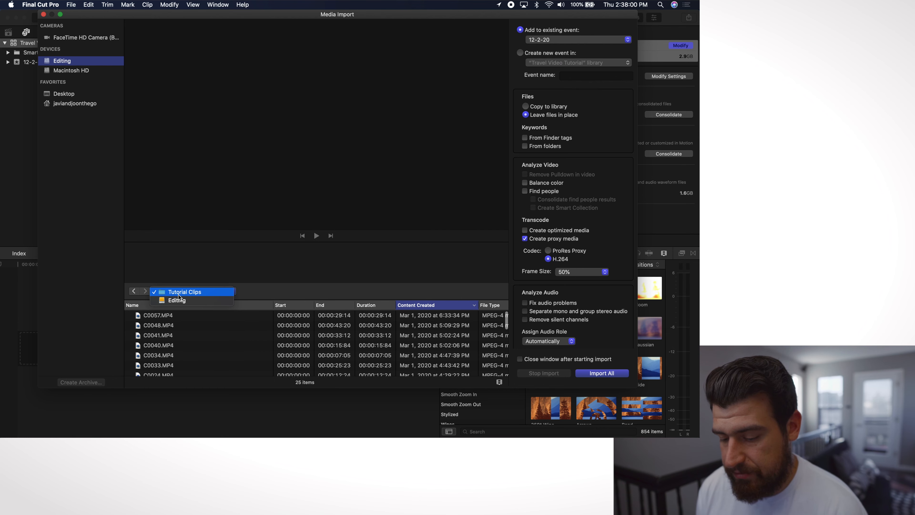
pyautogui.click(177, 342)
pyautogui.scroll(-2, 178, 344)
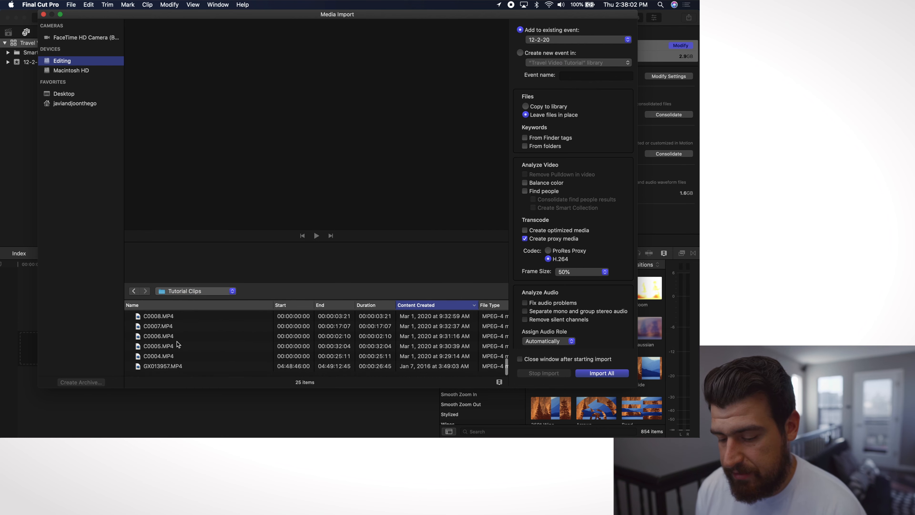
pyautogui.scroll(3, 177, 344)
# Preview C0048.MP4 and C0034.MP4 in the import window, select all clips, and close the window without importing
pyautogui.click(179, 327)
pyautogui.click(174, 344)
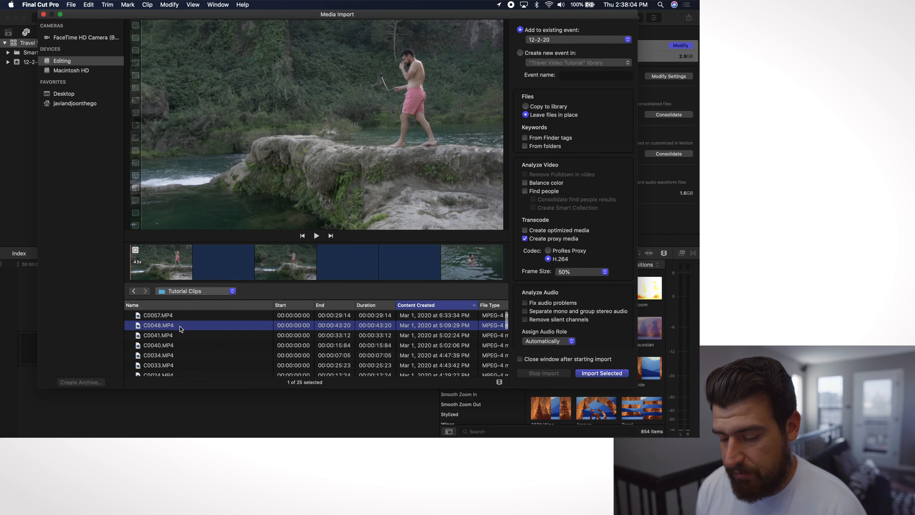
pyautogui.click(174, 357)
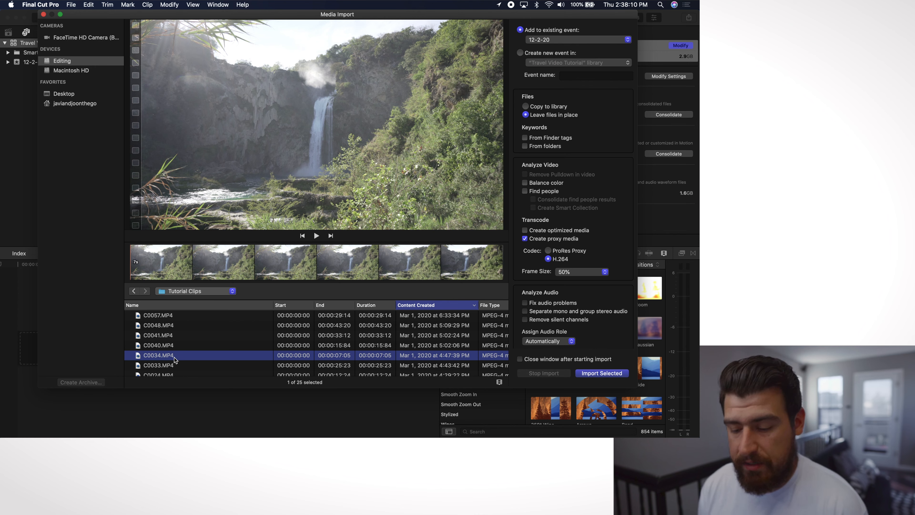
pyautogui.press('super+a')
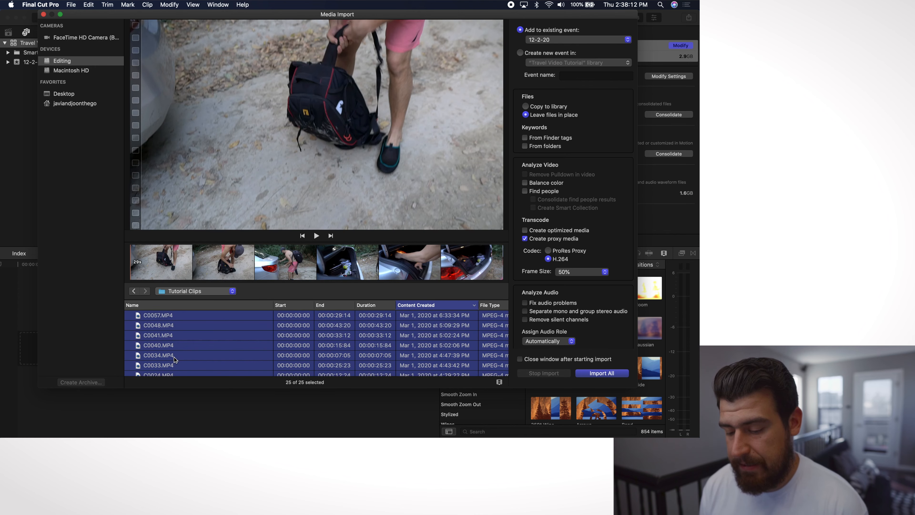
pyautogui.click(44, 14)
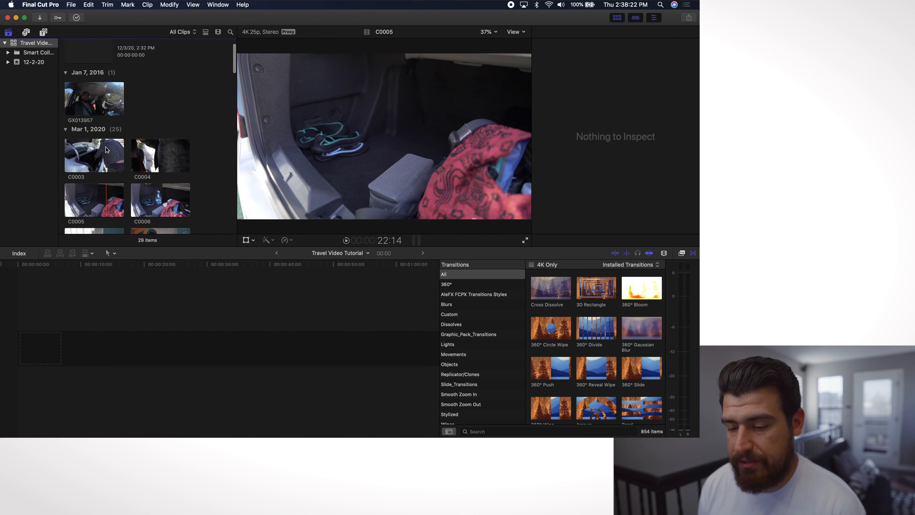
# Look through the imported clips and the existing project in the library browser
pyautogui.scroll(2, 107, 151)
pyautogui.scroll(-2, 108, 153)
pyautogui.scroll(2, 107, 153)
pyautogui.scroll(-2, 107, 154)
pyautogui.scroll(-3, 107, 153)
pyautogui.scroll(4, 98, 108)
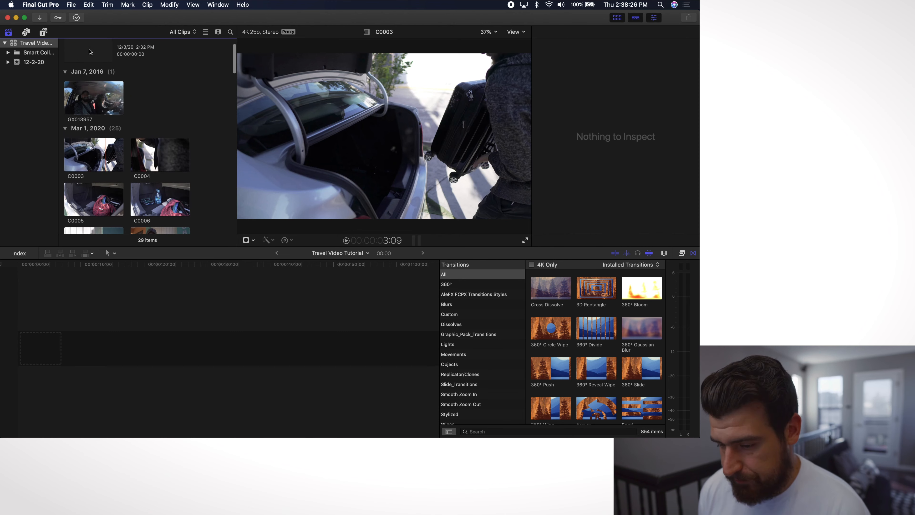
pyautogui.scroll(2, 90, 52)
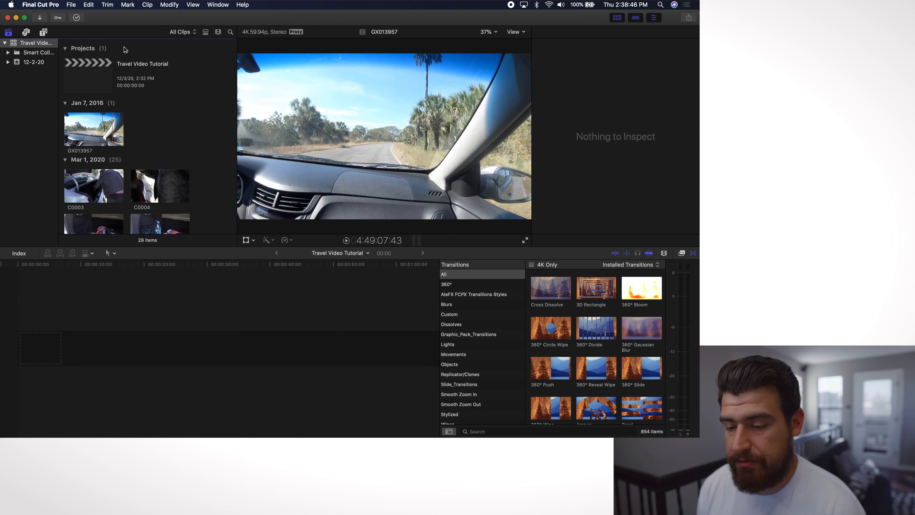
# Start a new project in event 12-2-20 and name it "Travel video tutorial"
pyautogui.click(72, 5)
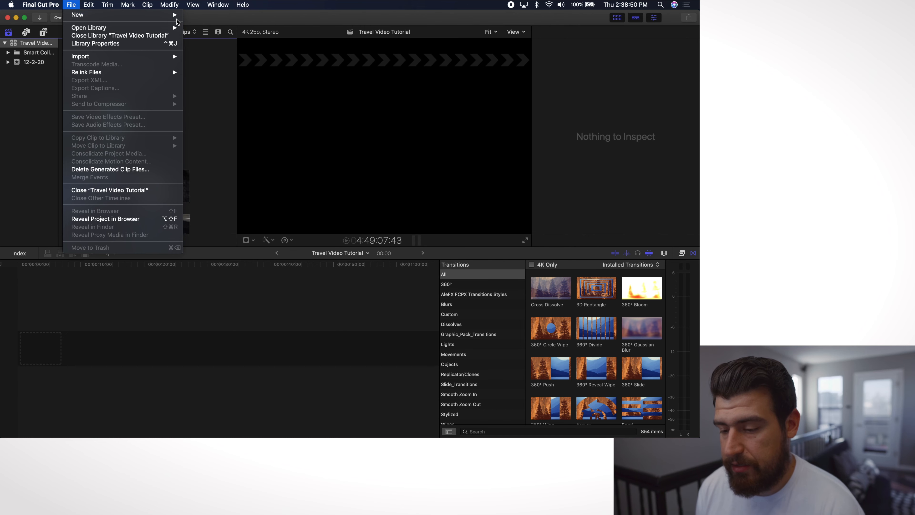
pyautogui.click(204, 18)
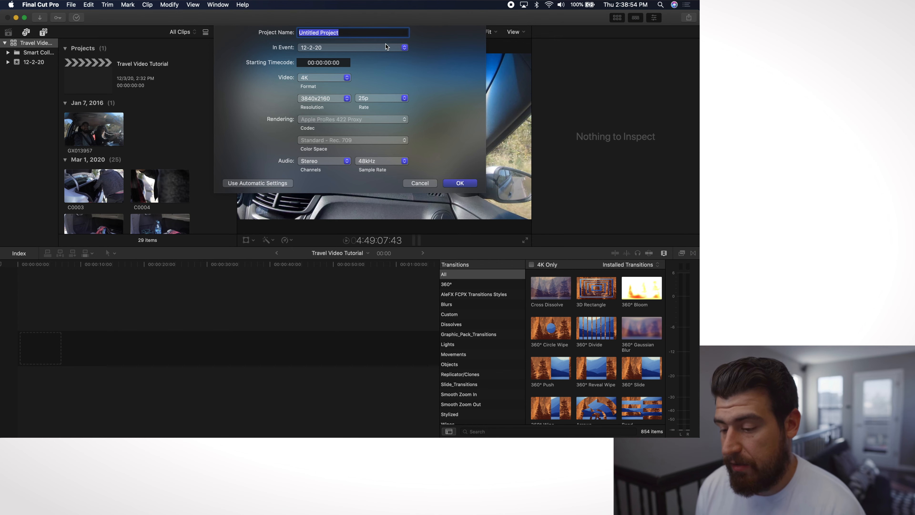
pyautogui.write('Tra')
pyautogui.write('vel')
pyautogui.press('BackSpace')
pyautogui.write('vel tutor')
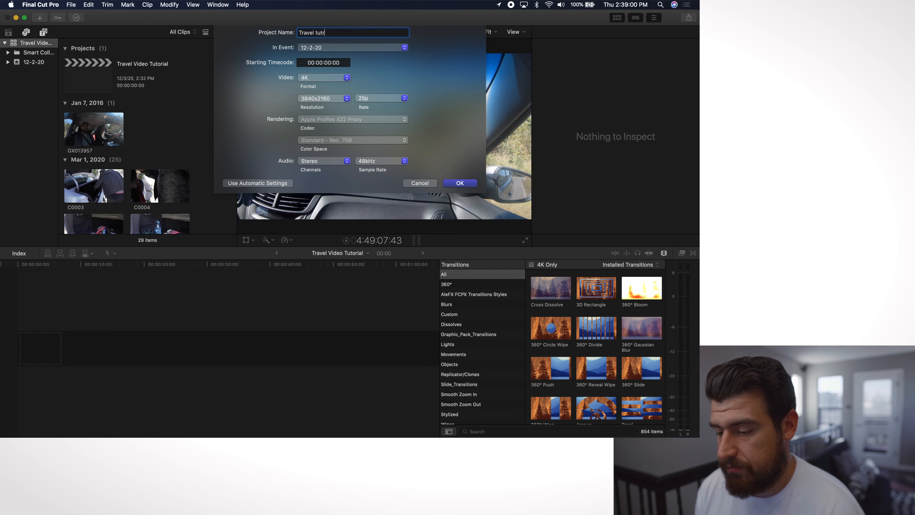
pyautogui.click(315, 33)
pyautogui.write('v ')
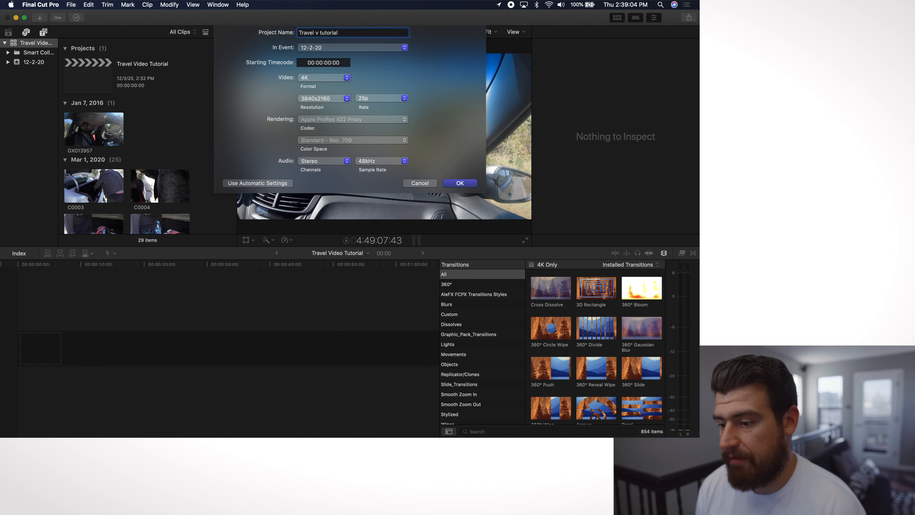
pyautogui.write('ideo')
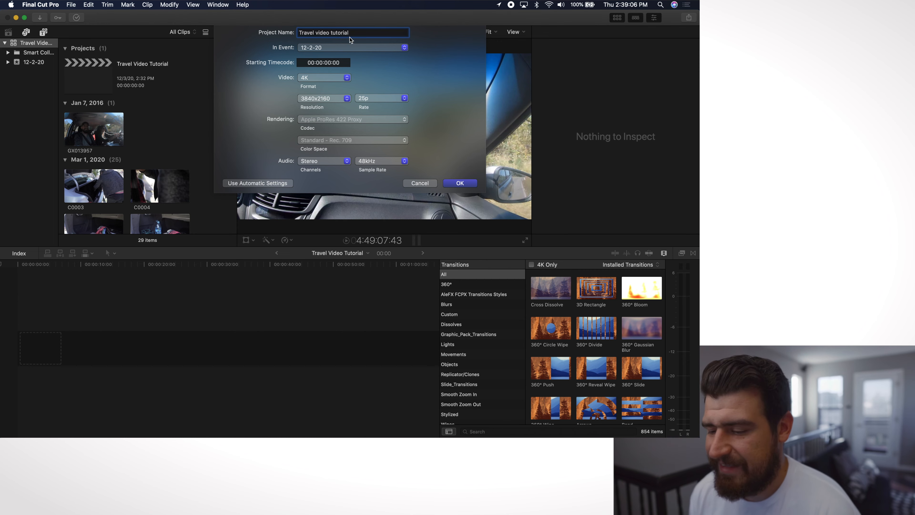
pyautogui.click(362, 32)
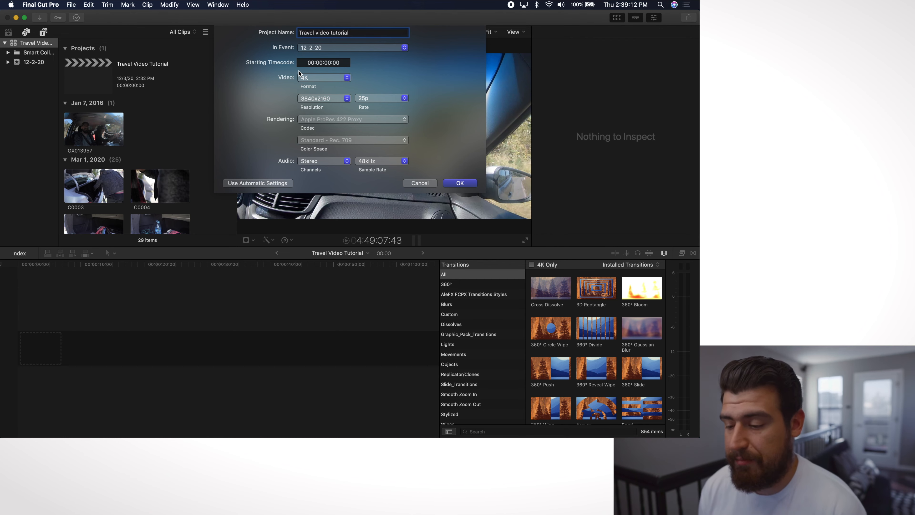
# Review the available video formats and try to create the "Travel video tutorial" project
pyautogui.click(308, 78)
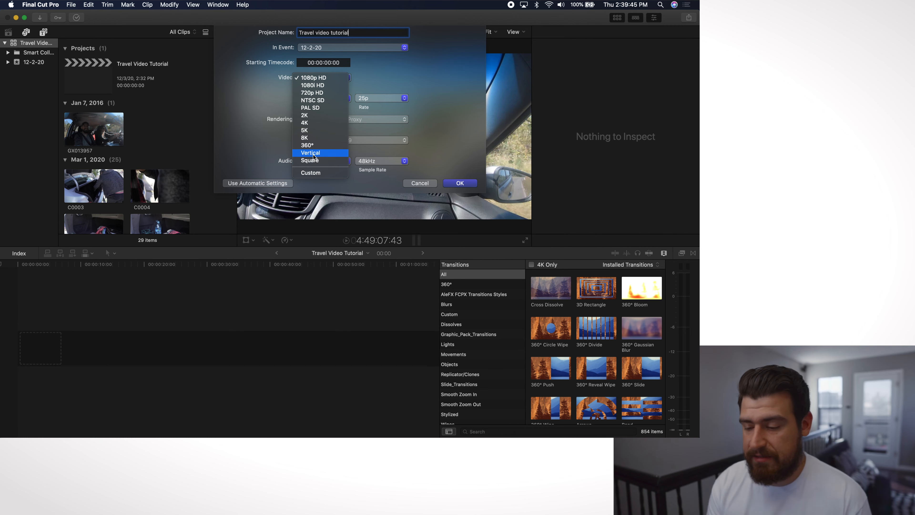
pyautogui.click(447, 174)
pyautogui.click(464, 183)
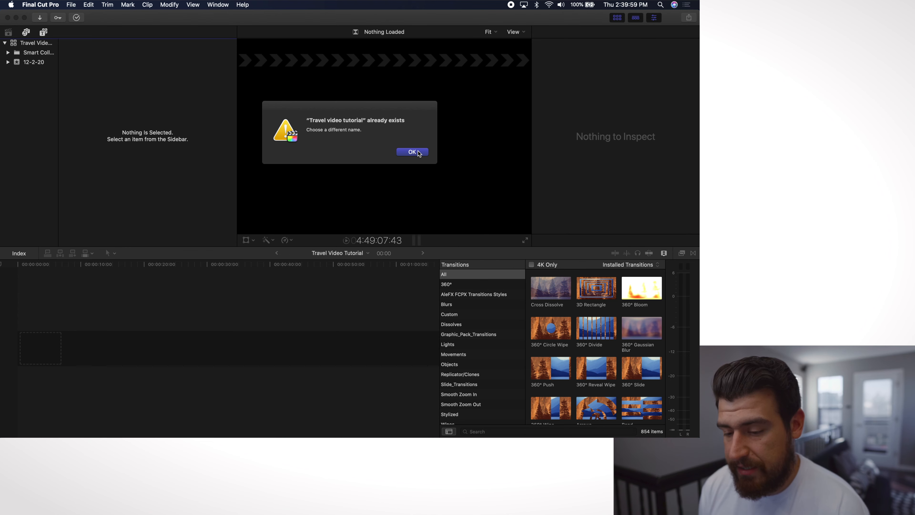
pyautogui.click(411, 152)
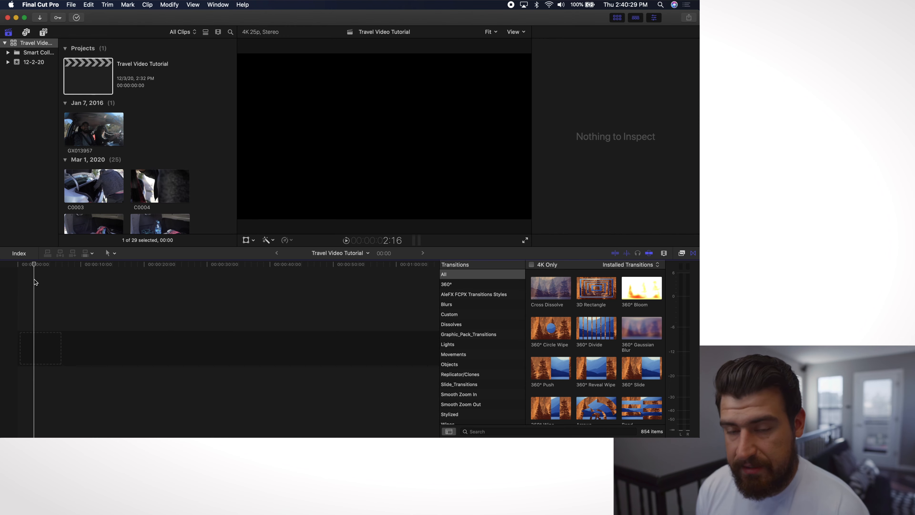
# Move the playhead to the start of the empty timeline and hide the Libraries sidebar
pyautogui.click(125, 170)
pyautogui.scroll(-3, 124, 169)
pyautogui.click(32, 285)
pyautogui.moveTo(34, 265); pyautogui.dragTo(1, 264)
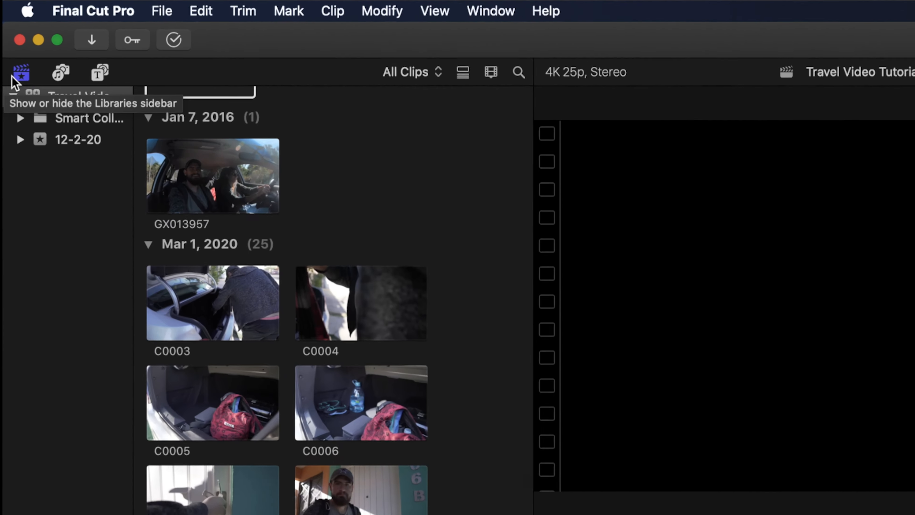
pyautogui.click(22, 76)
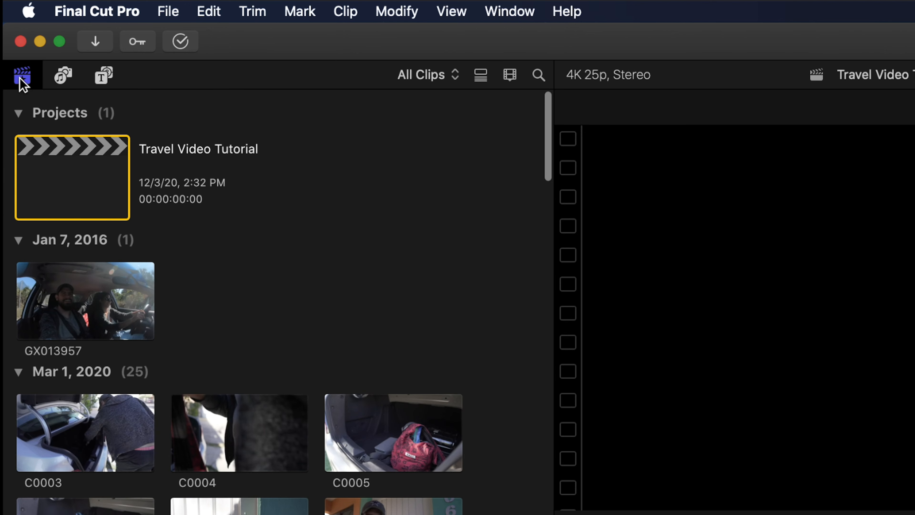
# Show the Libraries sidebar again and look through the imported clips of the travel library
pyautogui.click(22, 77)
pyautogui.click(90, 95)
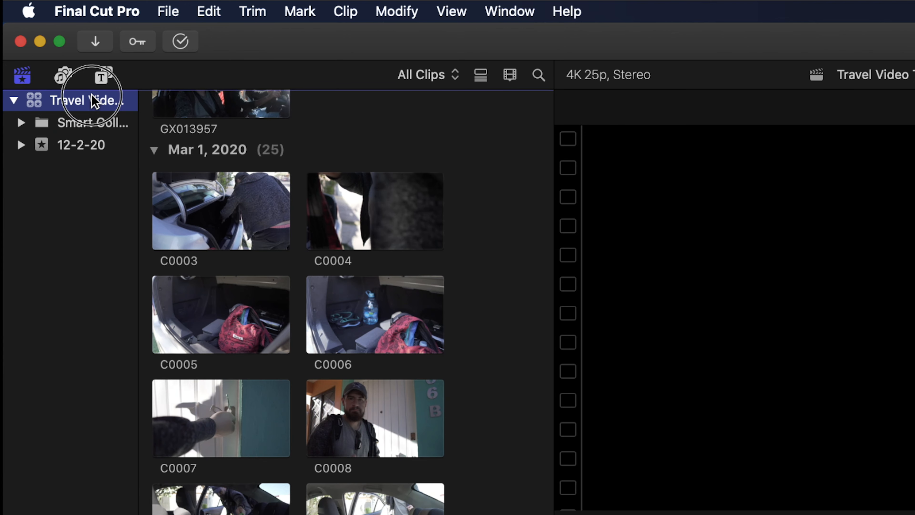
pyautogui.scroll(4, 238, 186)
pyautogui.scroll(-8, 238, 185)
pyautogui.scroll(-3, 240, 190)
# Browse the built-in sound effects and listen to Balloon Pop
pyautogui.click(62, 76)
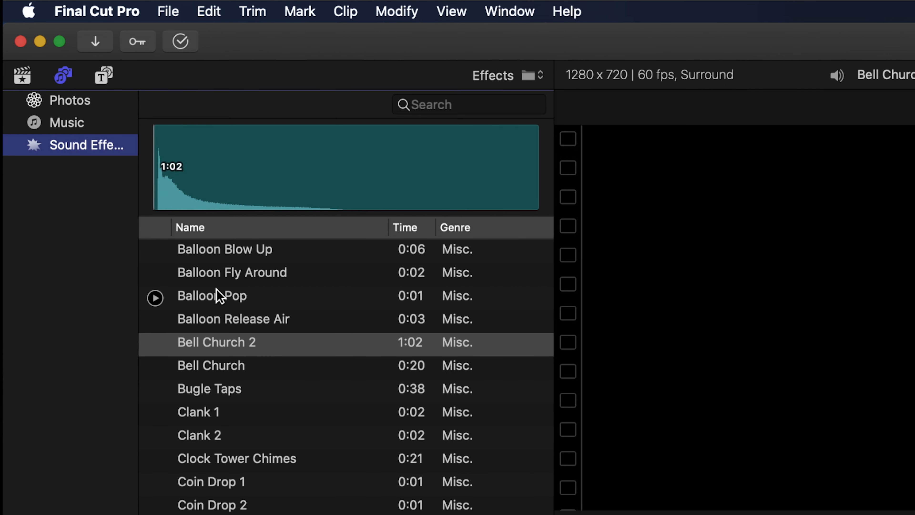
pyautogui.click(189, 299)
pyautogui.click(154, 297)
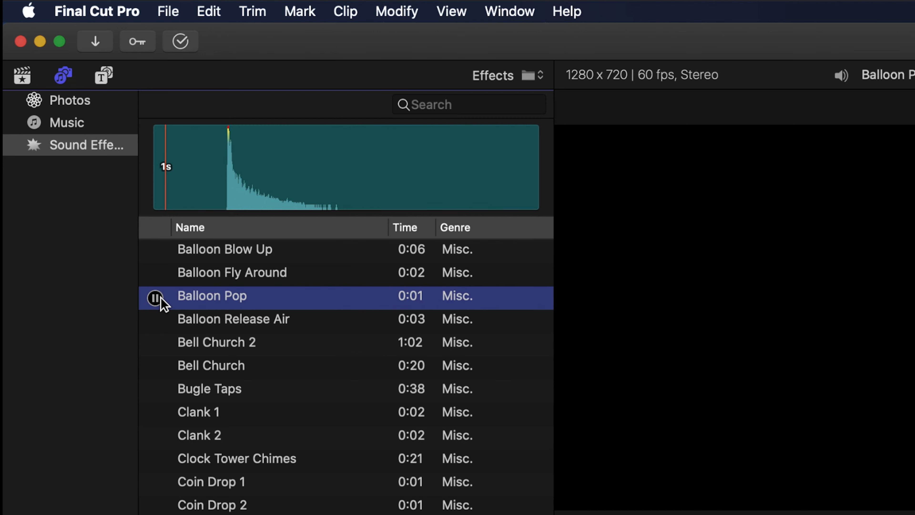
pyautogui.click(155, 298)
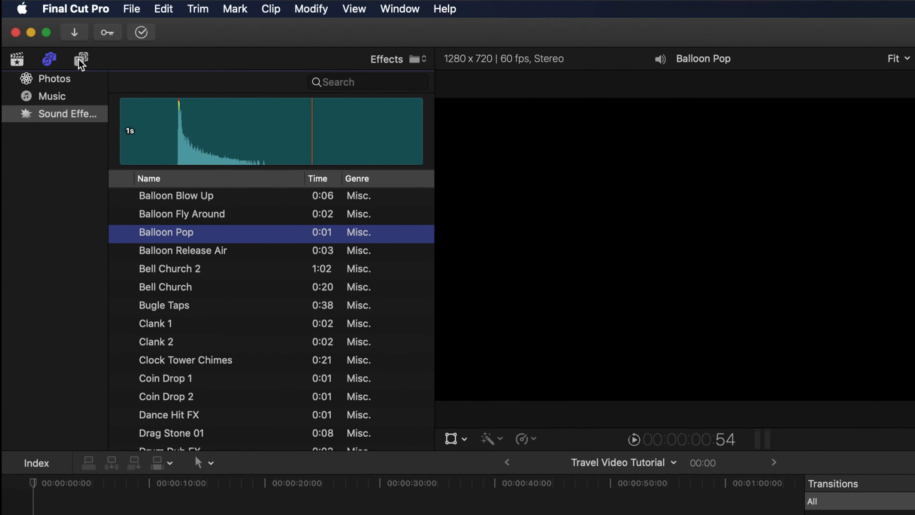
# Look through the installed titles and preview the Basic Title and Blur titles
pyautogui.click(101, 76)
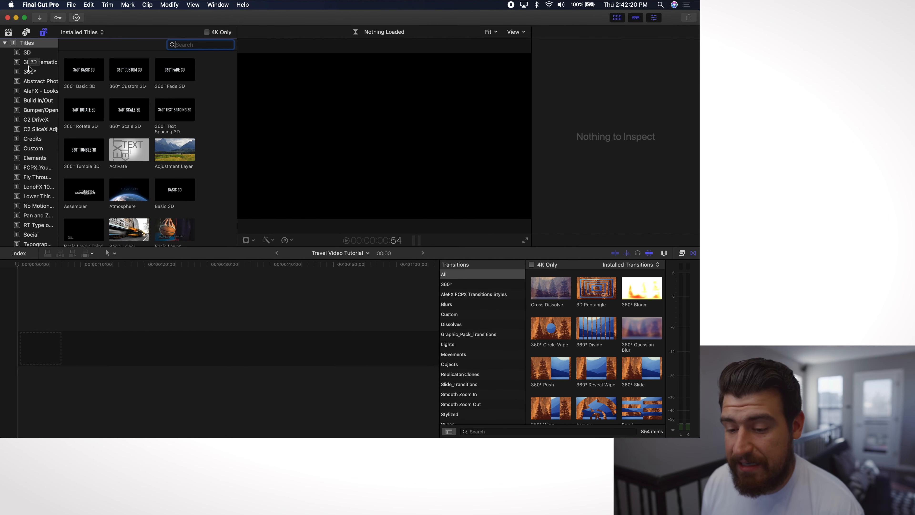
pyautogui.scroll(-2, 28, 68)
pyautogui.scroll(2, 28, 66)
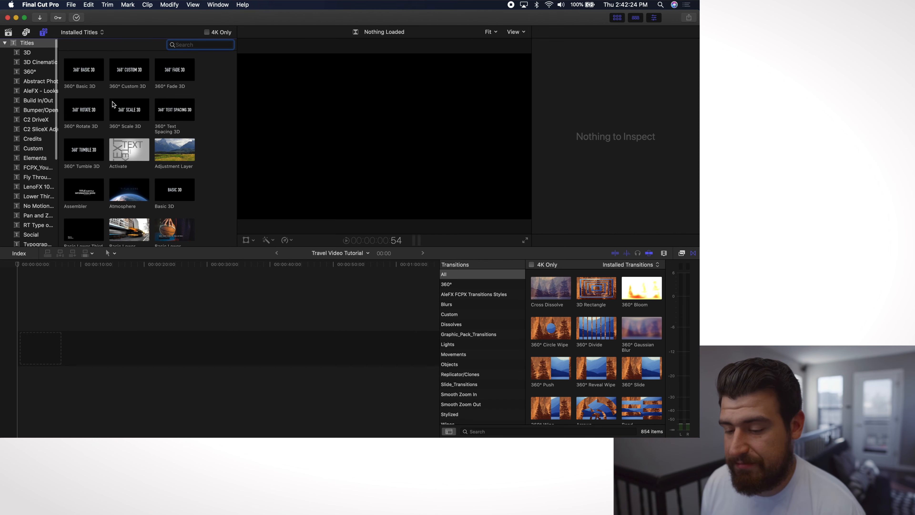
pyautogui.scroll(-4, 113, 105)
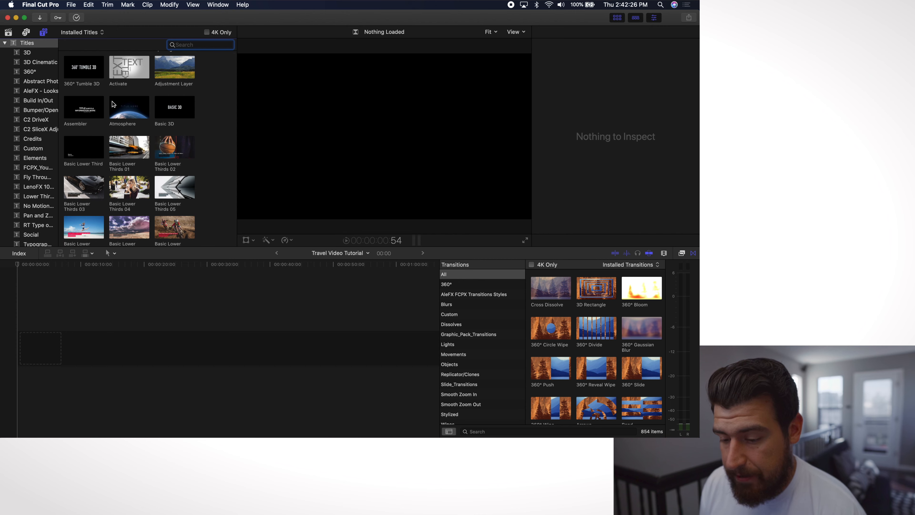
pyautogui.scroll(-5, 113, 104)
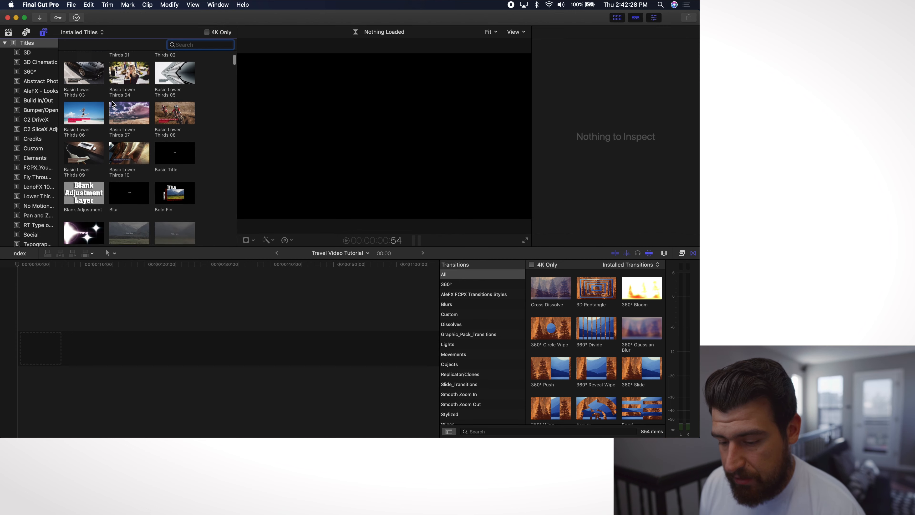
pyautogui.click(166, 150)
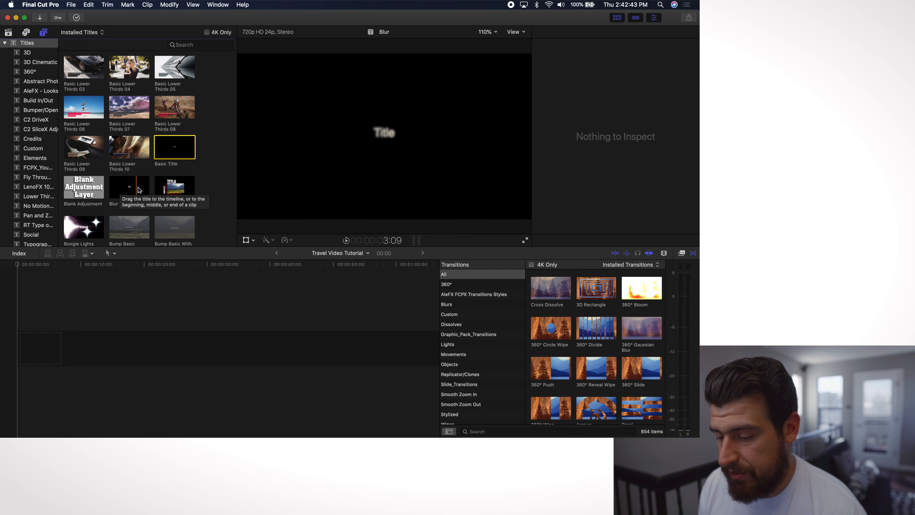
pyautogui.click(115, 190)
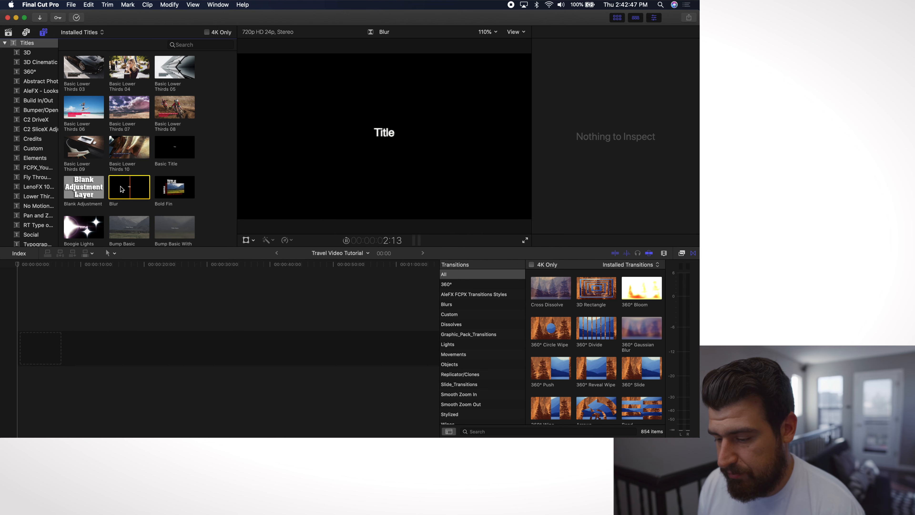
pyautogui.press('space')
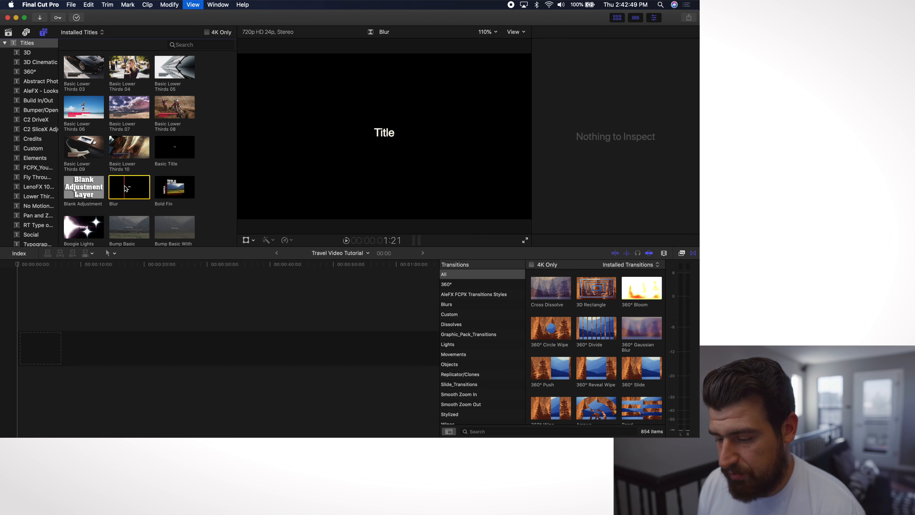
# Add the Blur title at the start of the empty timeline
pyautogui.moveTo(125, 189)
pyautogui.mouseDown()
pyautogui.moveTo(88, 214)
pyautogui.moveTo(46, 327)
pyautogui.moveTo(22, 339)
pyautogui.moveTo(133, 184)
pyautogui.mouseUp()
pyautogui.click(132, 184)
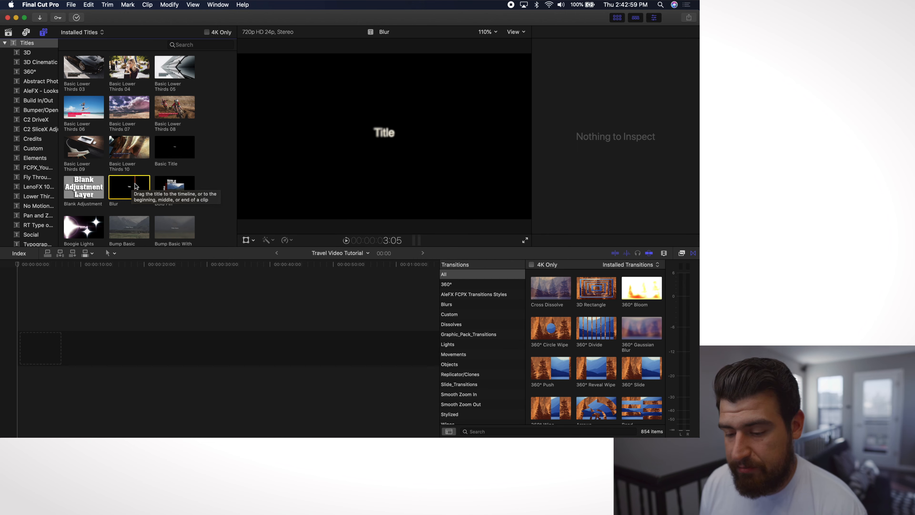
pyautogui.click(135, 186)
pyautogui.moveTo(135, 185); pyautogui.dragTo(18, 343)
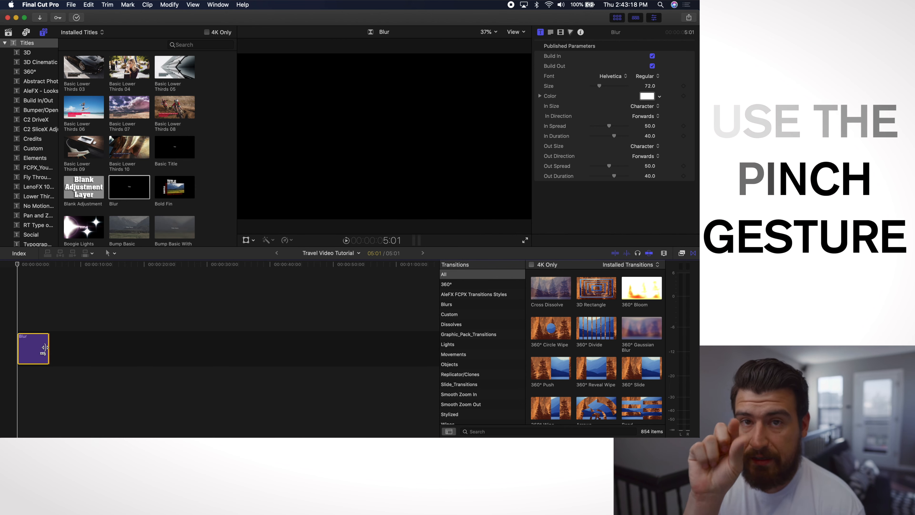
# Inspect the Blur title in the timeline at different zoom levels and play and scrub through its animation
pyautogui.scroll(5, 44, 347)
pyautogui.scroll(5, 46, 340)
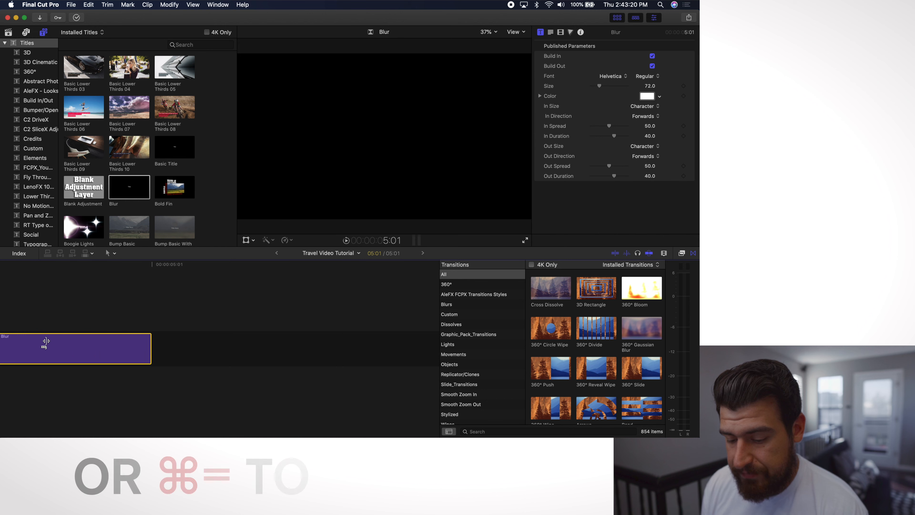
pyautogui.hscroll(-10, 46, 340)
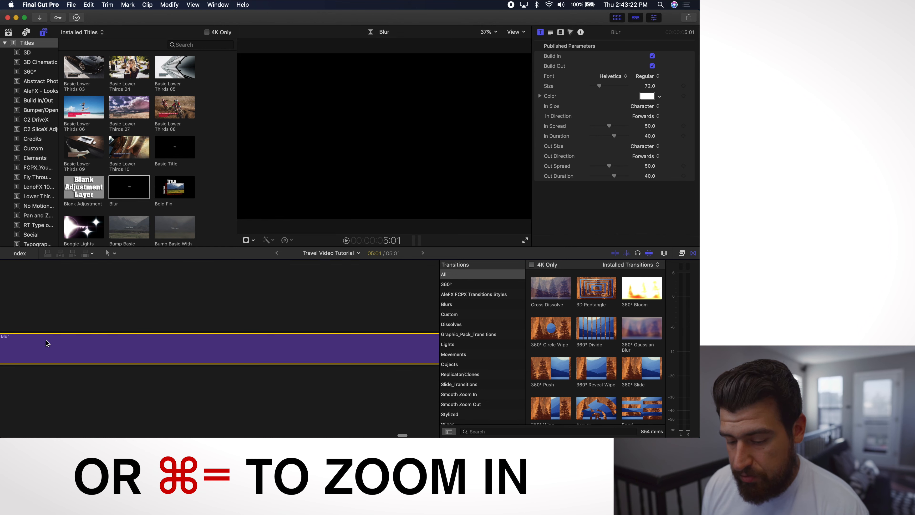
pyautogui.hscroll(-10, 46, 341)
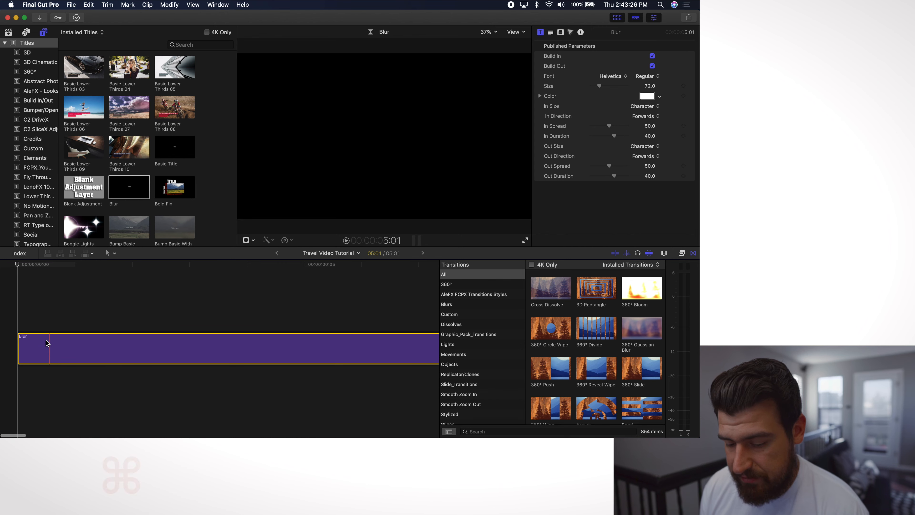
pyautogui.press('super+minus')
pyautogui.press('super+minus')
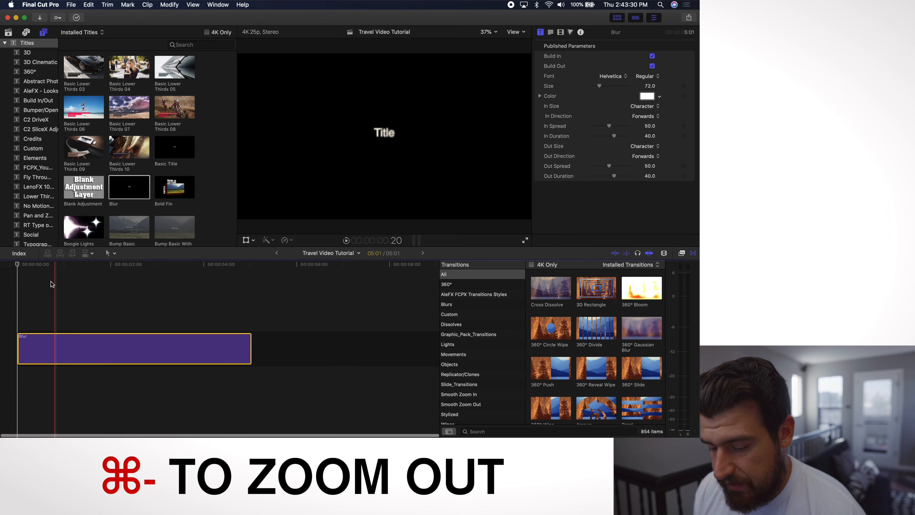
pyautogui.moveTo(17, 265); pyautogui.dragTo(112, 275)
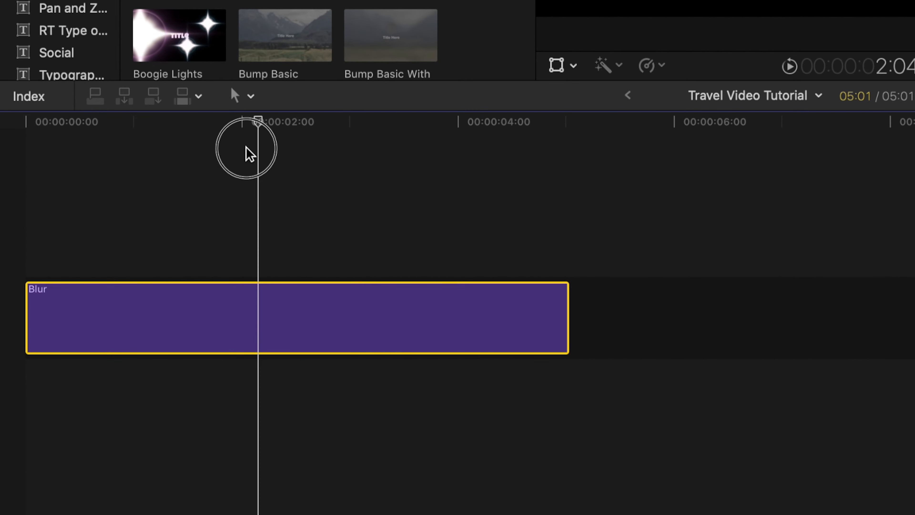
pyautogui.moveTo(246, 147); pyautogui.dragTo(6, 151)
pyautogui.press('space')
pyautogui.moveTo(137, 121); pyautogui.dragTo(4, 154)
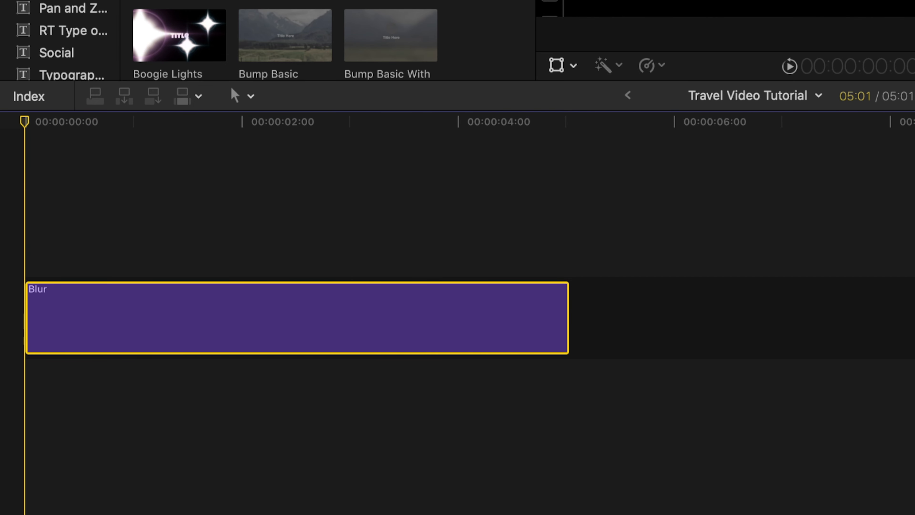
# Park the playhead at 1:15 within the Blur title and replace its text with "EL SALTO WATERFALL"
pyautogui.press('super+minus')
pyautogui.moveTo(31, 129); pyautogui.dragTo(103, 133)
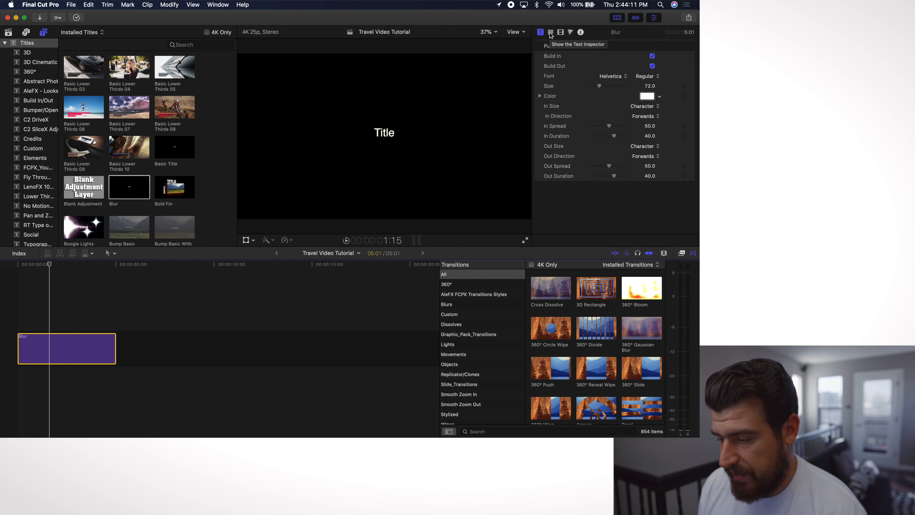
pyautogui.click(550, 32)
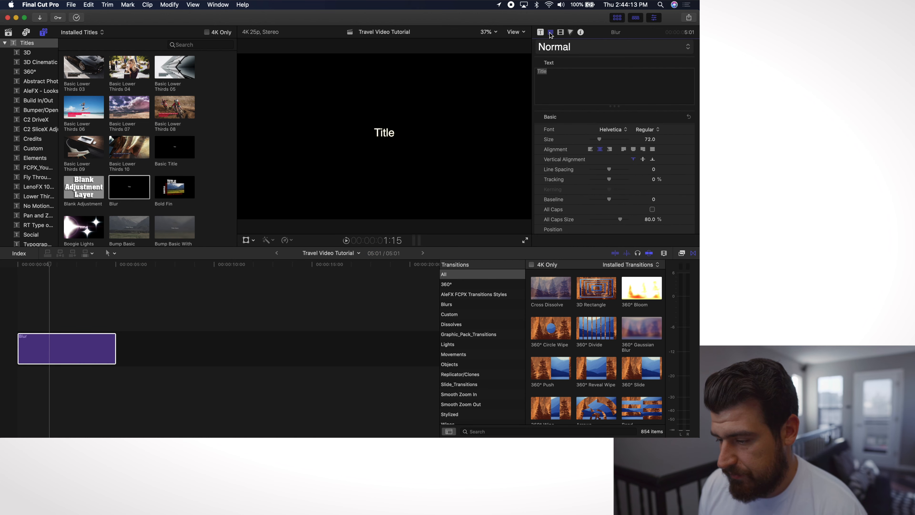
pyautogui.doubleClick(553, 74)
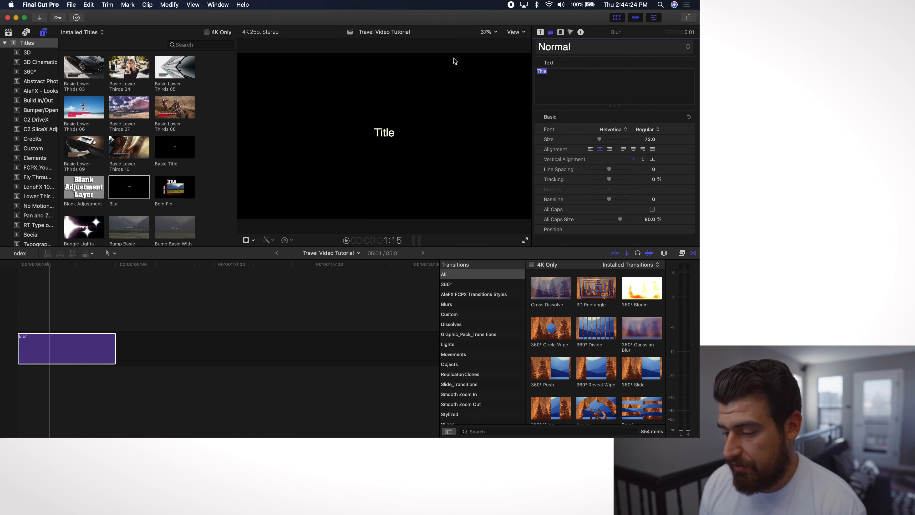
pyautogui.write('El')
pyautogui.write('L SLA')
pyautogui.press('BackSpace')
pyautogui.press('BackSpace')
pyautogui.write('ALTO WATERFALL')
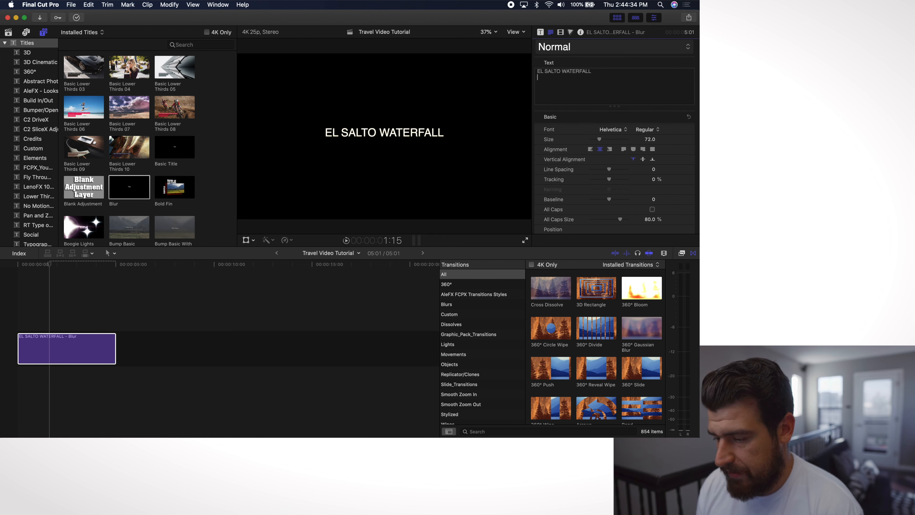
# Add the second title line "SAN LUIS POTOSI, MEXICO" and set the title's font to Hiragino Sans
pyautogui.press('Return')
pyautogui.write('SAN ')
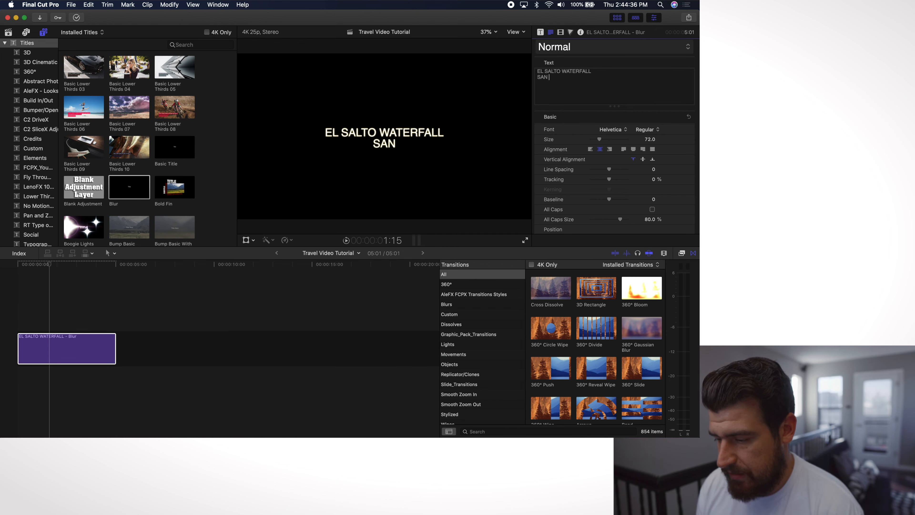
pyautogui.write('LUIS POTOSI')
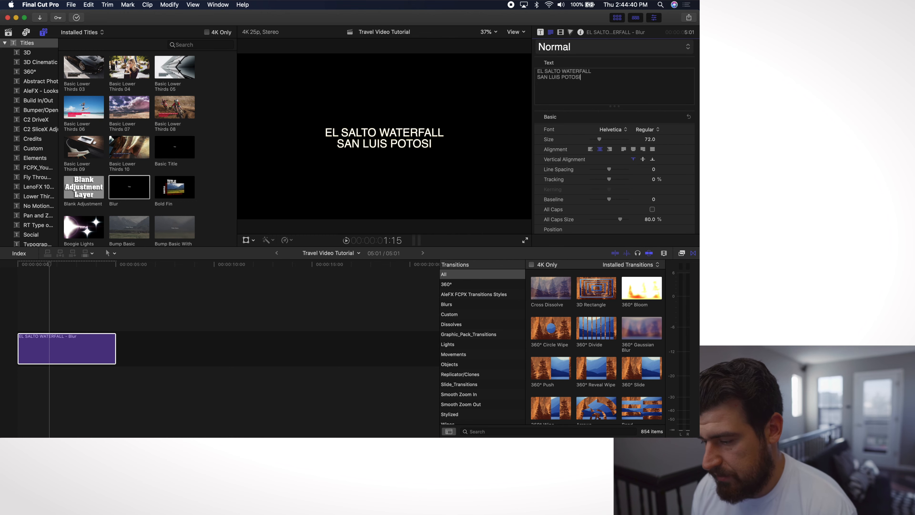
pyautogui.write(', MEXICO')
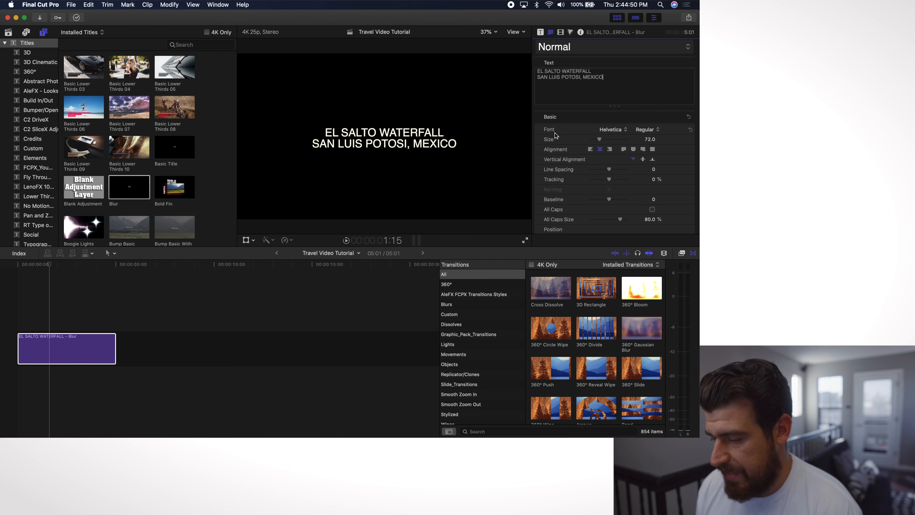
pyautogui.click(612, 129)
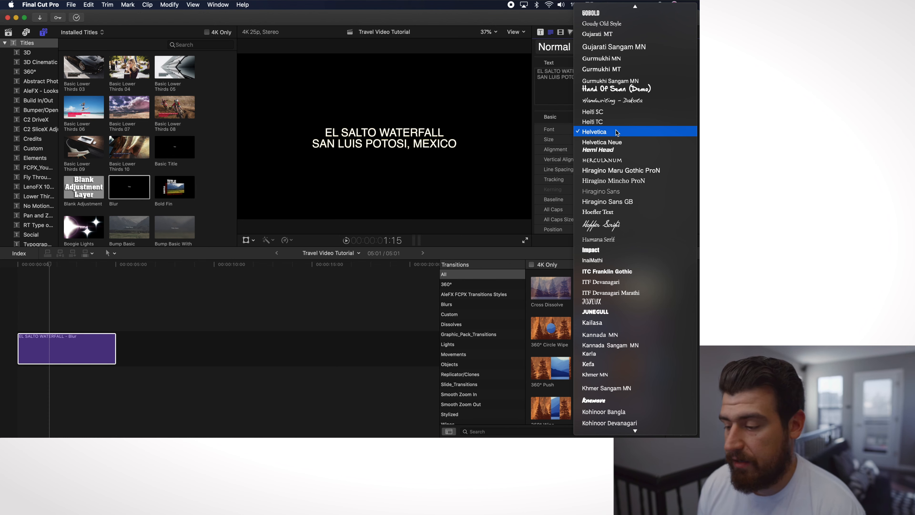
pyautogui.click(604, 191)
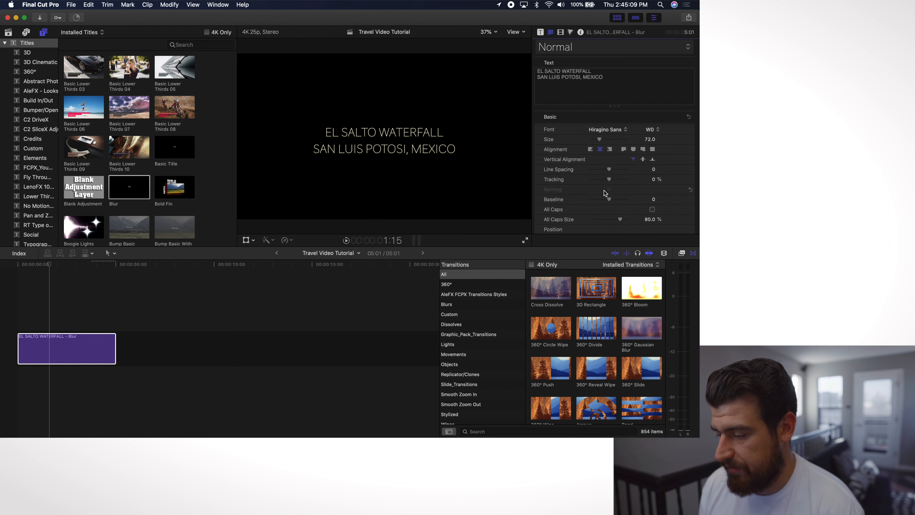
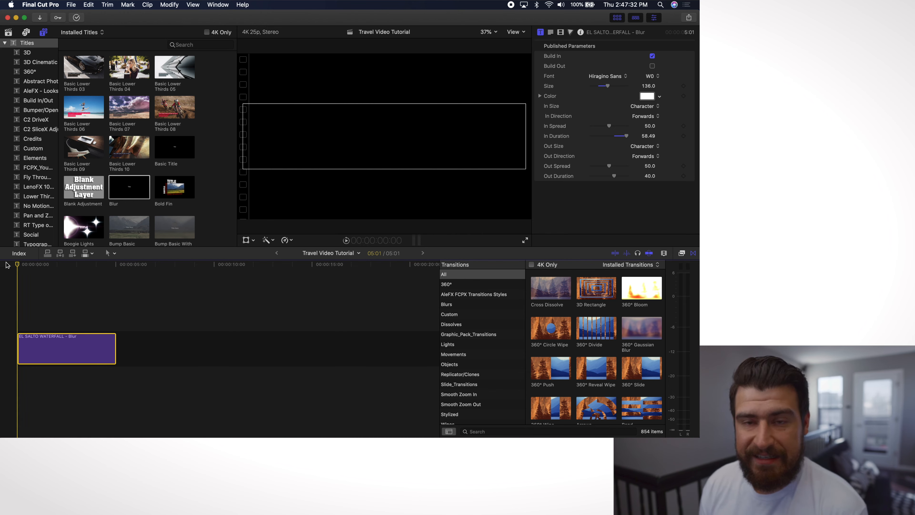
# Switch to Google Chrome, open the Epidemic Sound website and look through its music genres and moods
pyautogui.moveTo(324, 437)
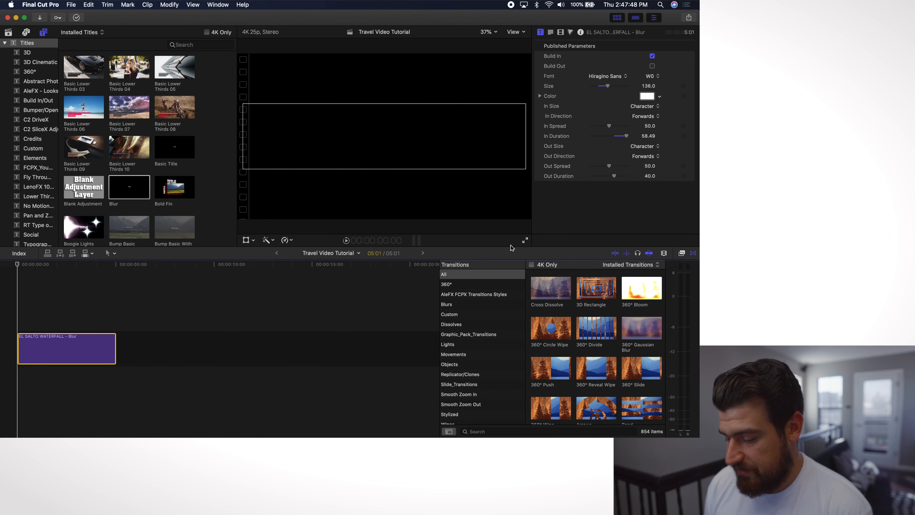
pyautogui.moveTo(585, 432)
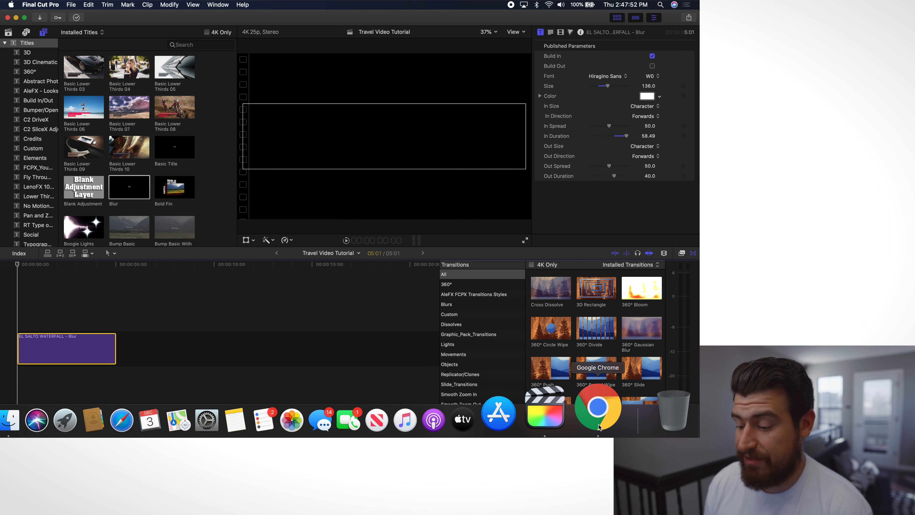
pyautogui.click(598, 414)
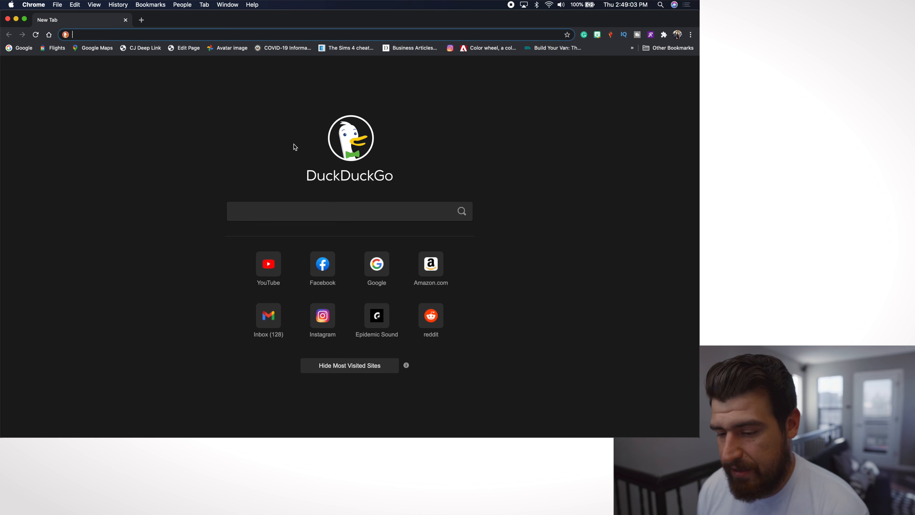
pyautogui.write('ep')
pyautogui.press('Return')
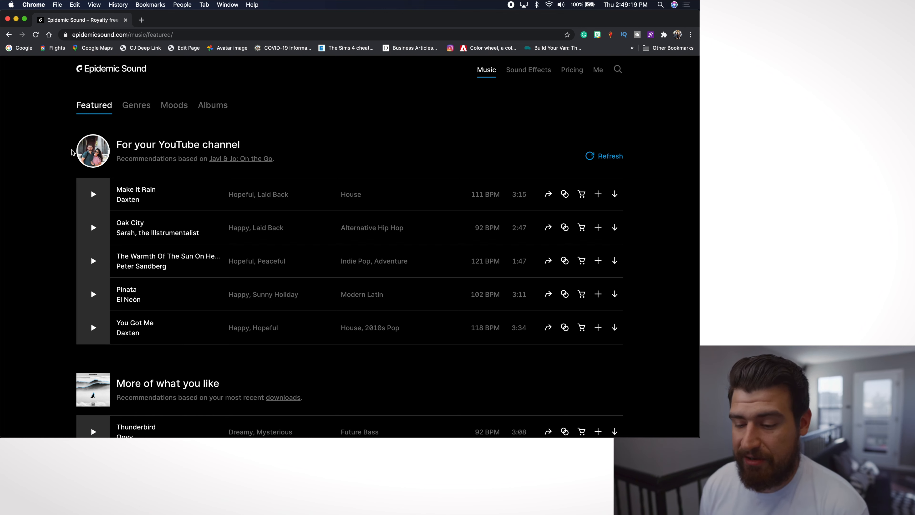
pyautogui.click(137, 104)
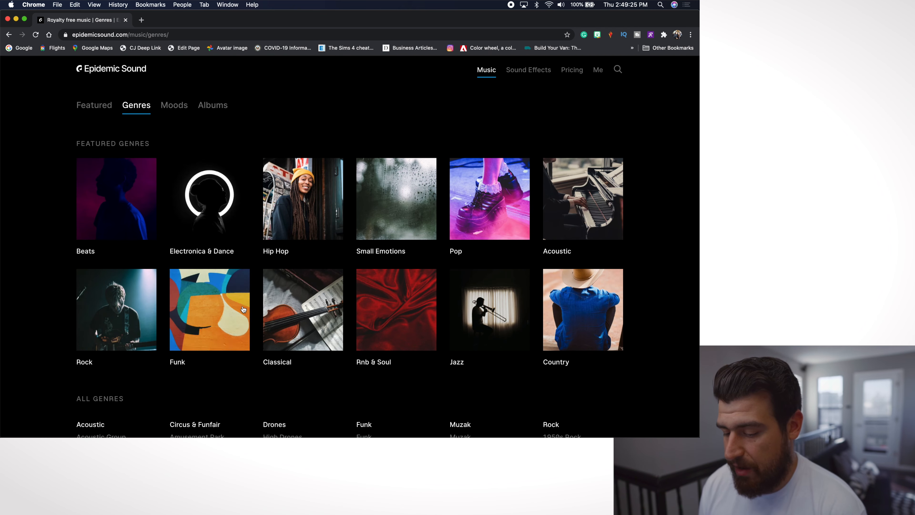
pyautogui.click(175, 108)
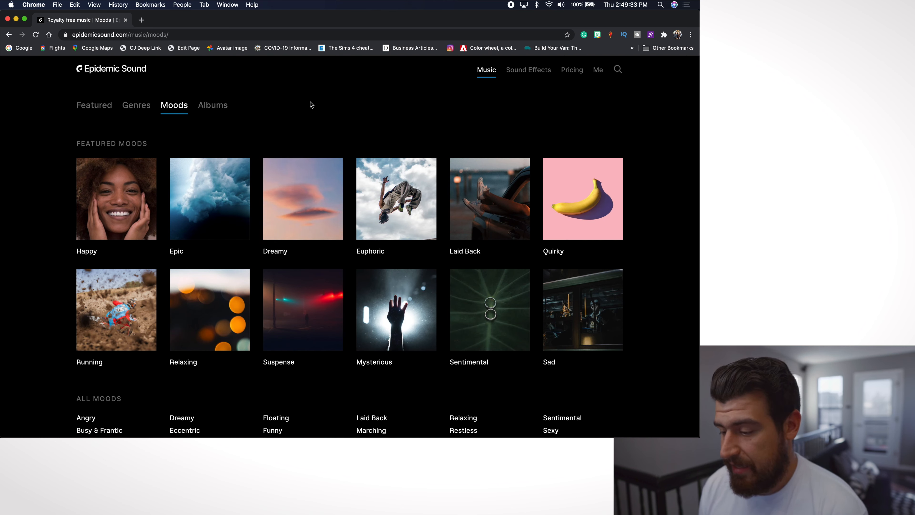
# Search the Epidemic Sound music library for "TRAVEL" in place of "HAPPY"
pyautogui.click(618, 69)
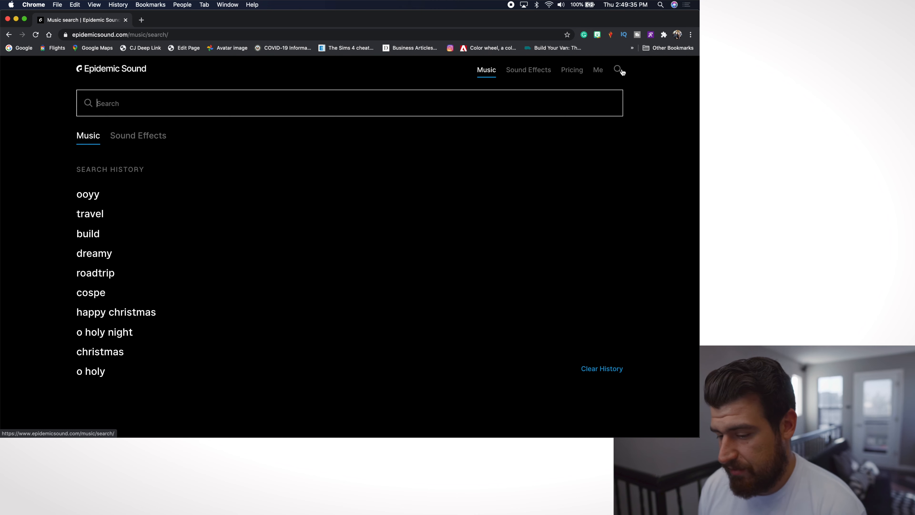
pyautogui.write('HAPPY')
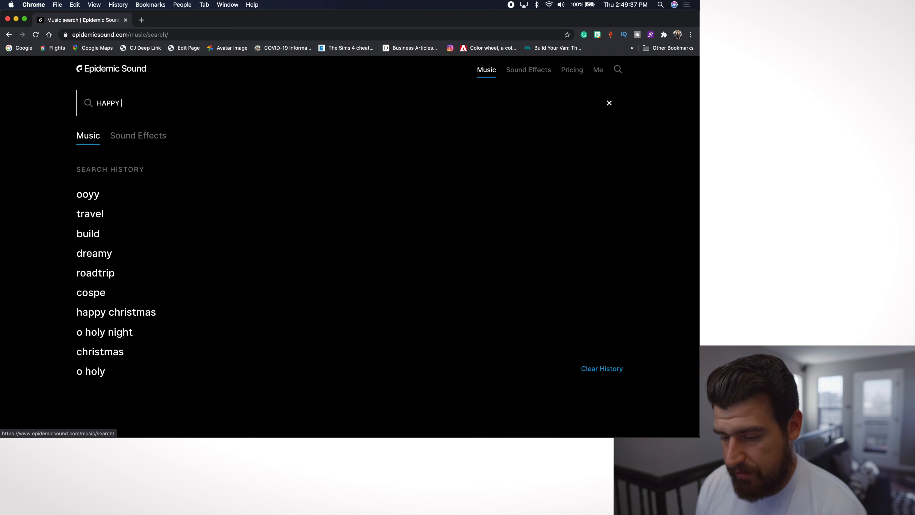
pyautogui.press('BackSpace')
pyautogui.press('BackSpace')
pyautogui.press('BackSpace')
pyautogui.press('BackSpace')
pyautogui.press('BackSpace')
pyautogui.press('BackSpace')
pyautogui.write('TRAVEL')
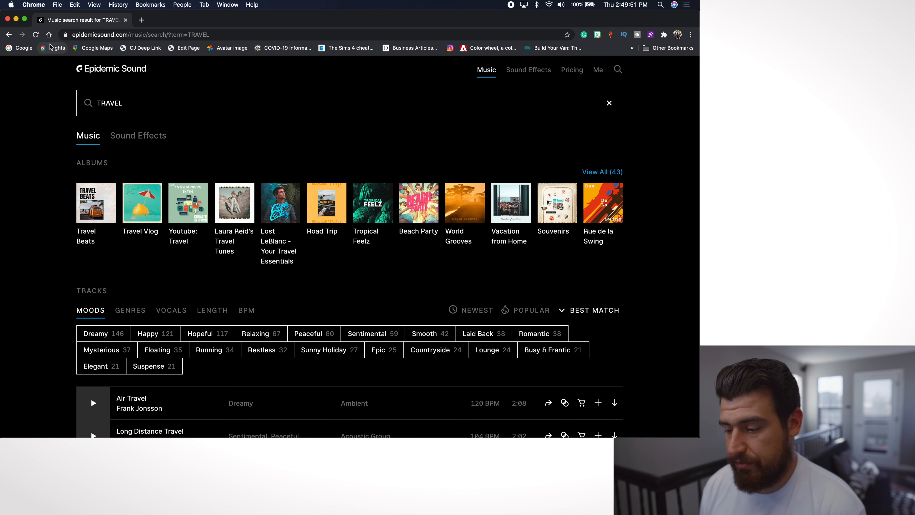
# Close the browser window, return to Final Cut Pro and show the imported music tracks among the library's media
pyautogui.click(8, 19)
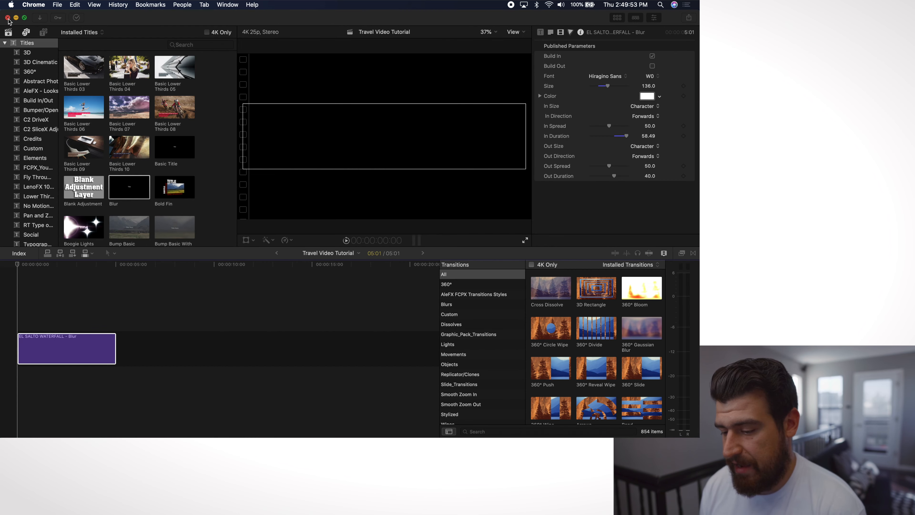
pyautogui.click(9, 32)
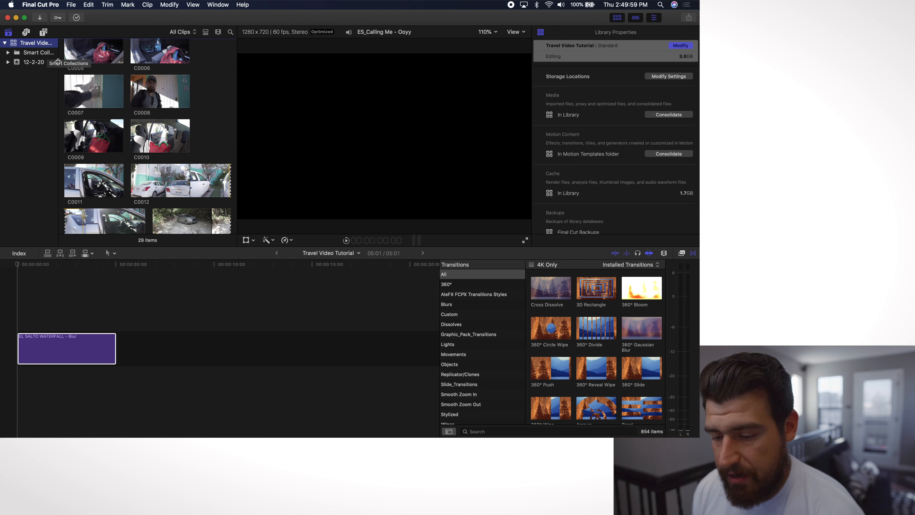
pyautogui.scroll(-20, 99, 101)
pyautogui.scroll(-3, 99, 101)
pyautogui.scroll(4, 100, 101)
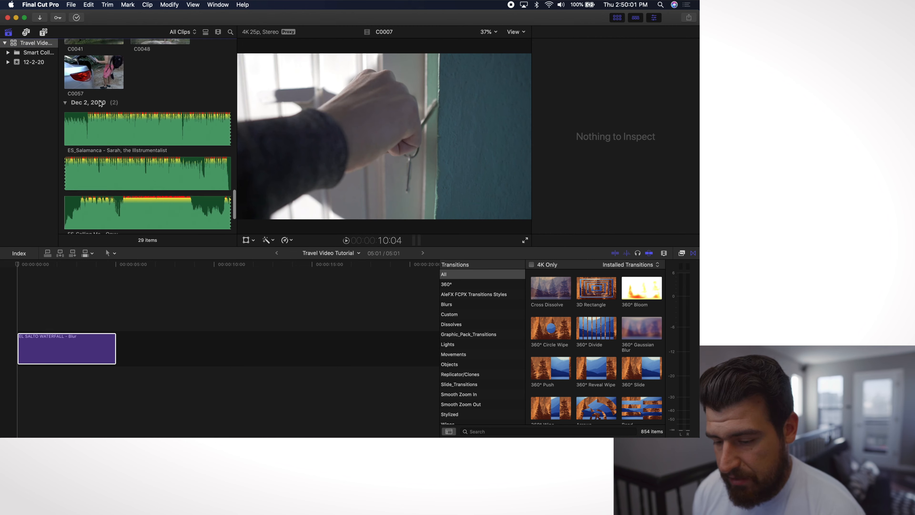
pyautogui.scroll(-5, 76, 136)
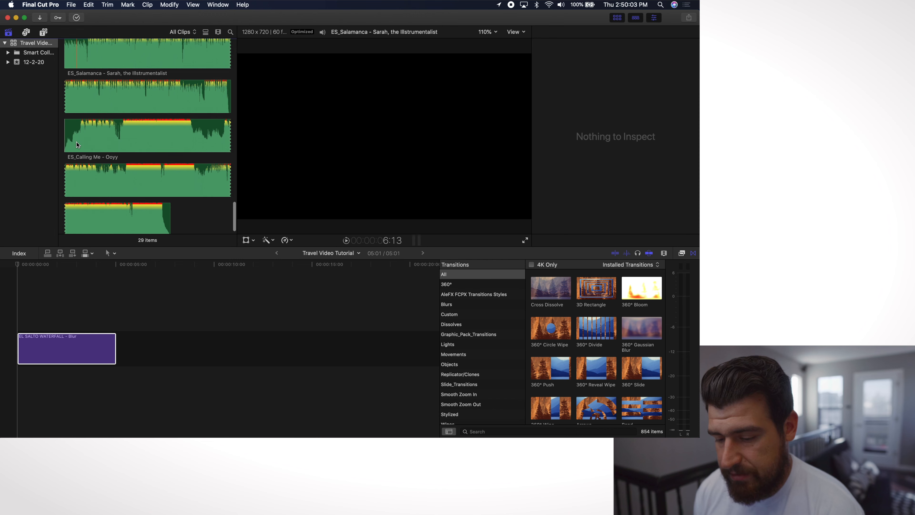
# Preview the ES_Calling Me - Ooyy track and add it beneath the title at the start of the timeline
pyautogui.click(74, 124)
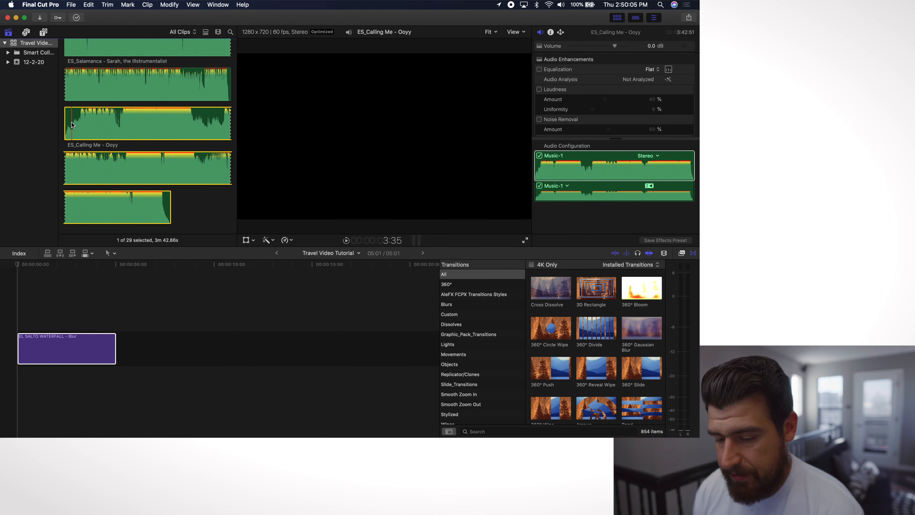
pyautogui.press('space')
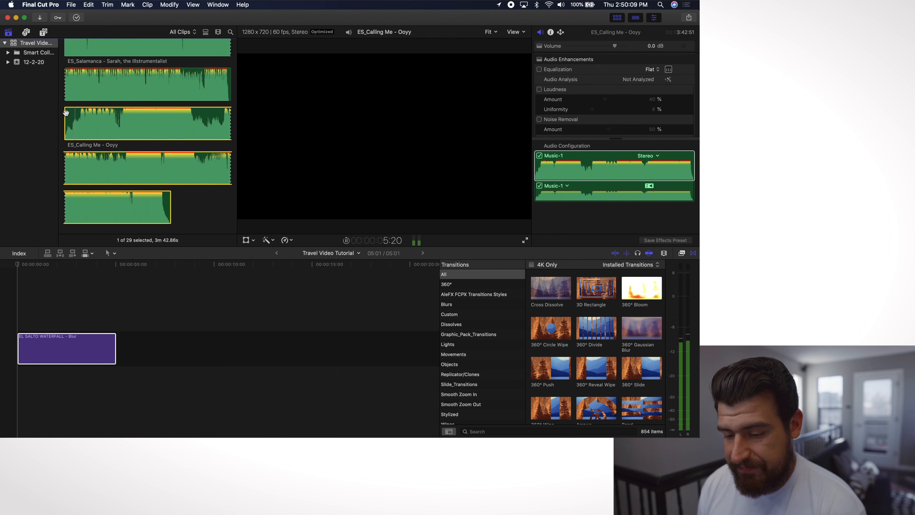
pyautogui.press('space')
pyautogui.moveTo(81, 120); pyautogui.dragTo(3, 306)
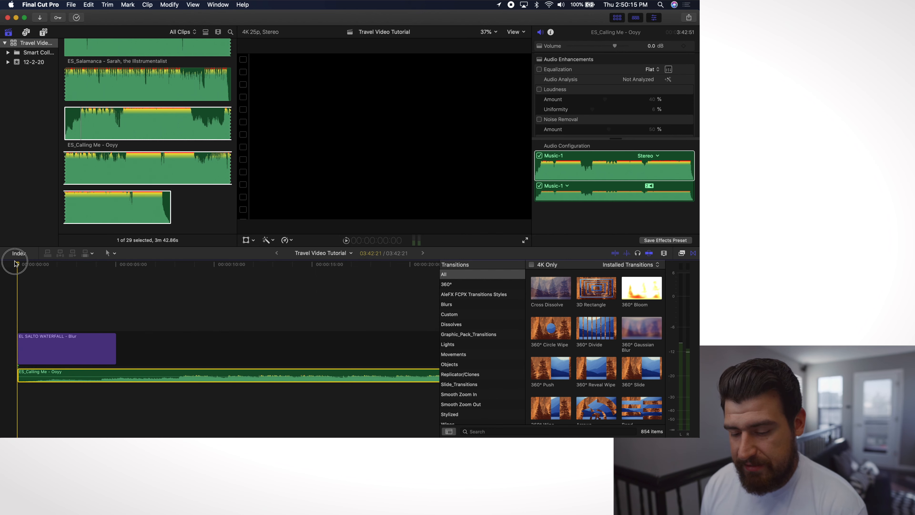
# Play the opening with the music and roughly trim the end of the title to a duration of 4:09
pyautogui.press('space')
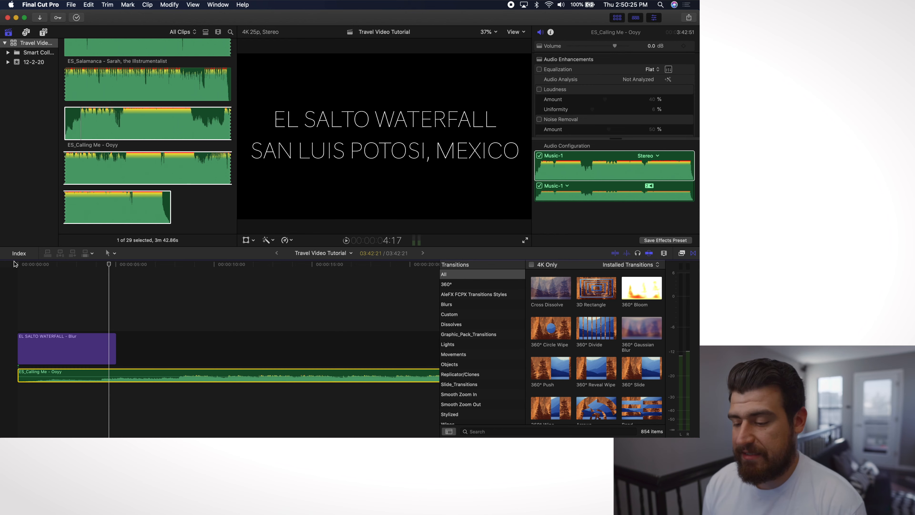
pyautogui.press('super+equal')
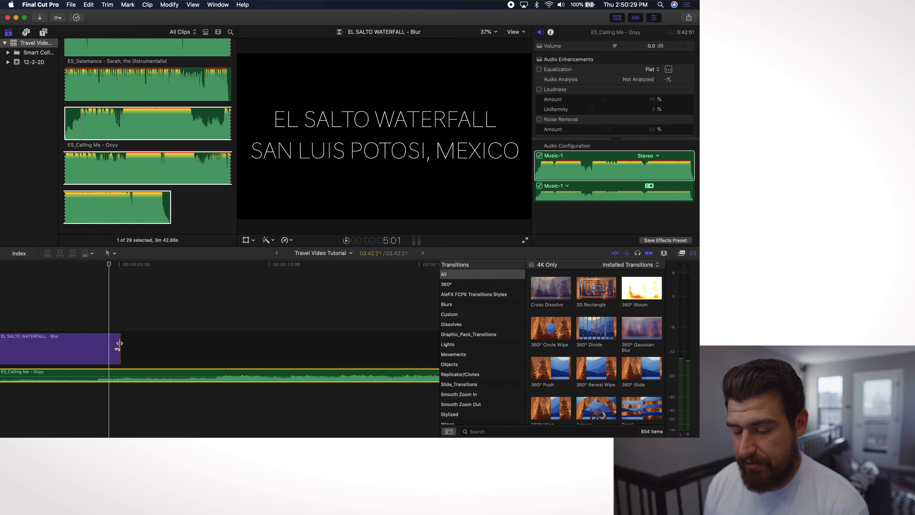
pyautogui.moveTo(120, 345); pyautogui.dragTo(97, 343)
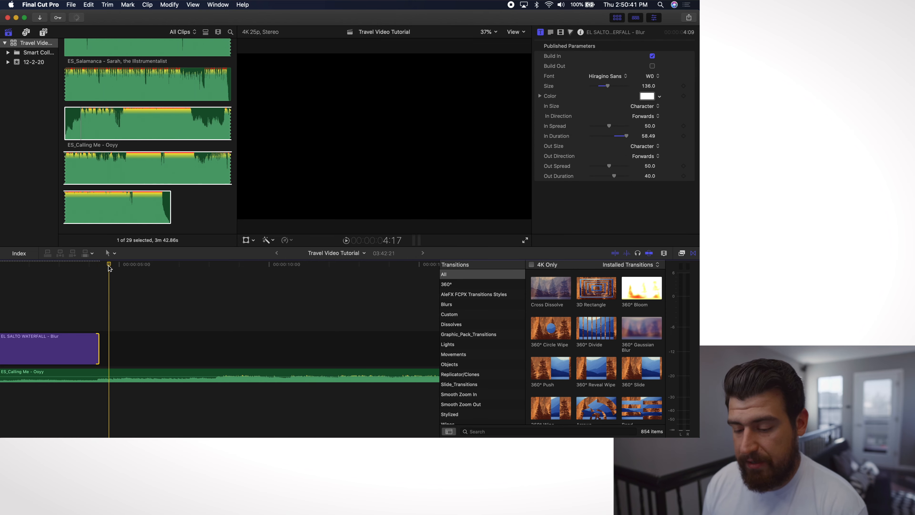
# Place the playhead at 4:07, where the music waveform rises, near the title's end
pyautogui.click(109, 267)
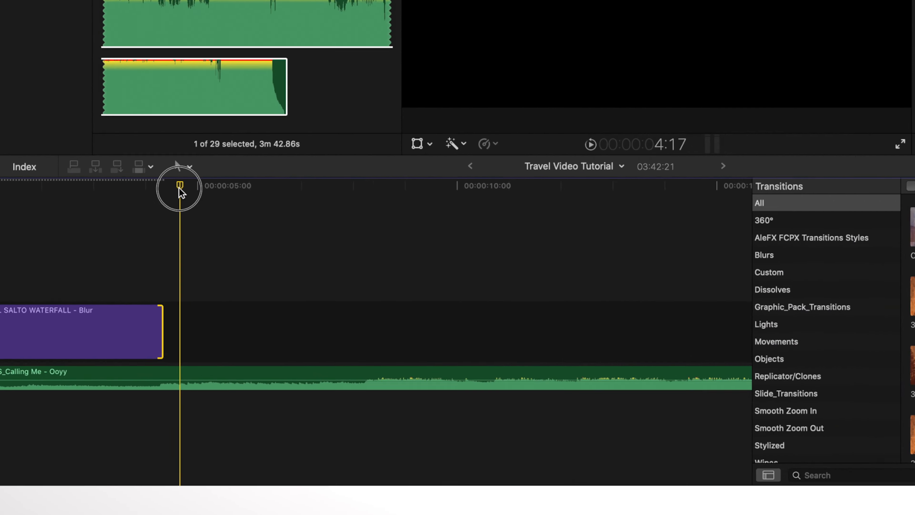
pyautogui.moveTo(179, 189); pyautogui.dragTo(178, 188)
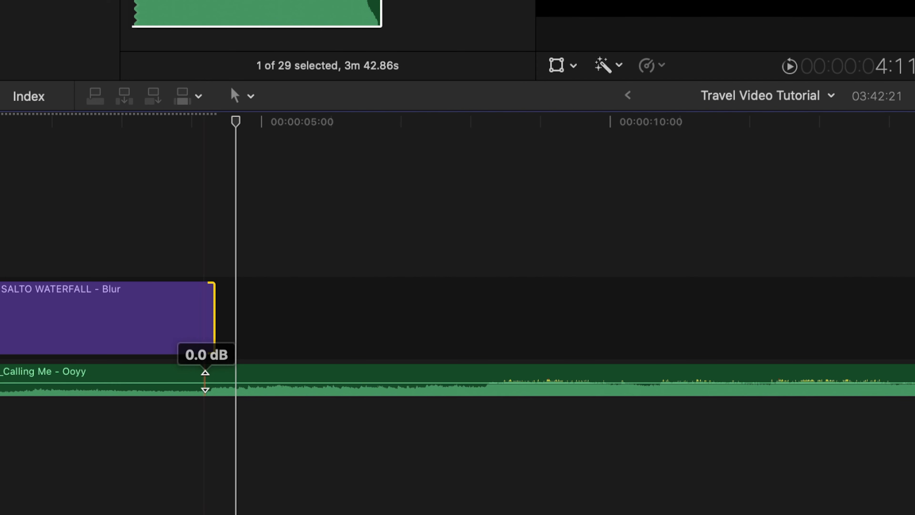
pyautogui.press('super+equal')
pyautogui.press('super+equal')
pyautogui.moveTo(328, 122); pyautogui.dragTo(196, 133)
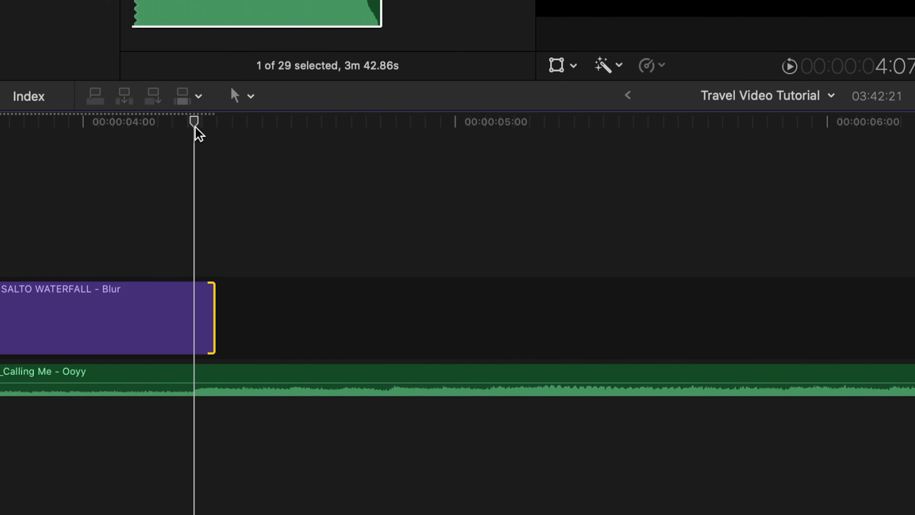
# Trim the title's end to 4:08 to match the music change and play the opening from the start
pyautogui.moveTo(212, 305); pyautogui.dragTo(191, 308)
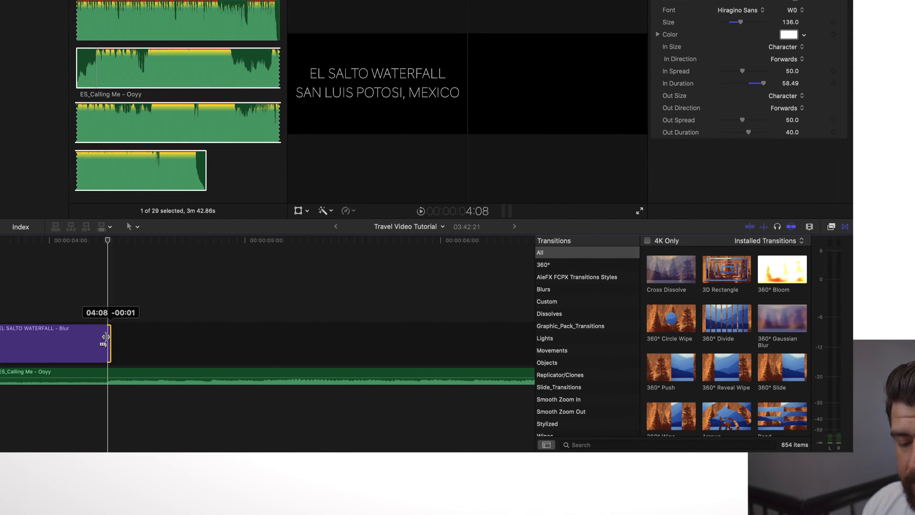
pyautogui.moveTo(106, 336); pyautogui.dragTo(105, 337)
pyautogui.press('super+minus')
pyautogui.press('super+minus')
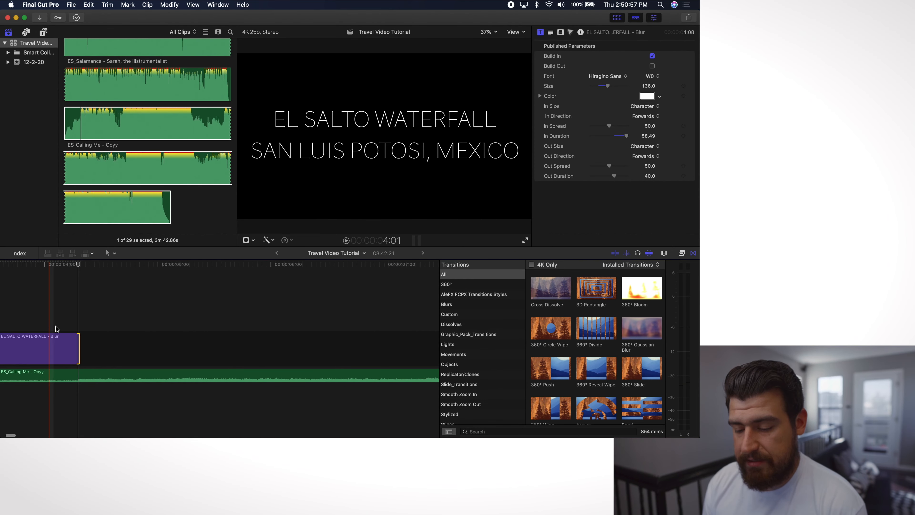
pyautogui.press('Home')
pyautogui.press('space')
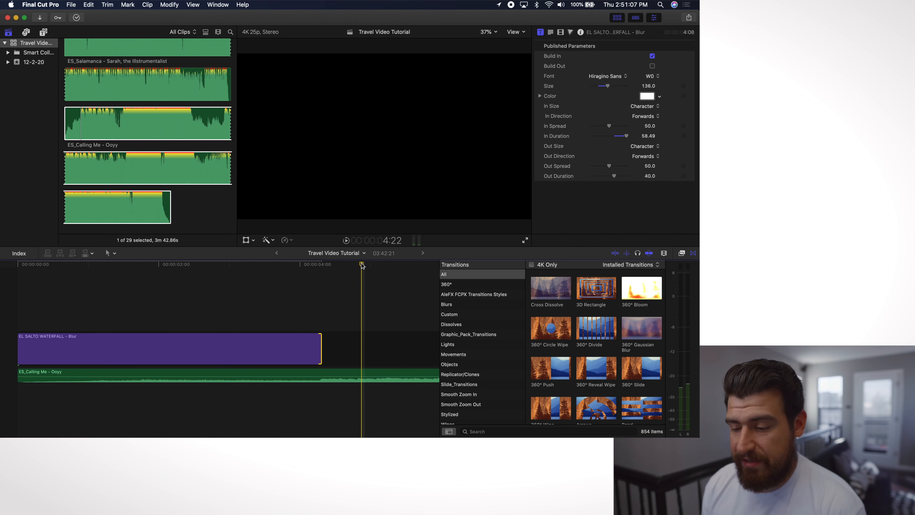
# Select a 3:27:28 range of the drone clip DJI_0500 in the library and add it directly after the title
pyautogui.scroll(15, 191, 151)
pyautogui.scroll(-10, 191, 151)
pyautogui.scroll(2, 191, 151)
pyautogui.click(196, 102)
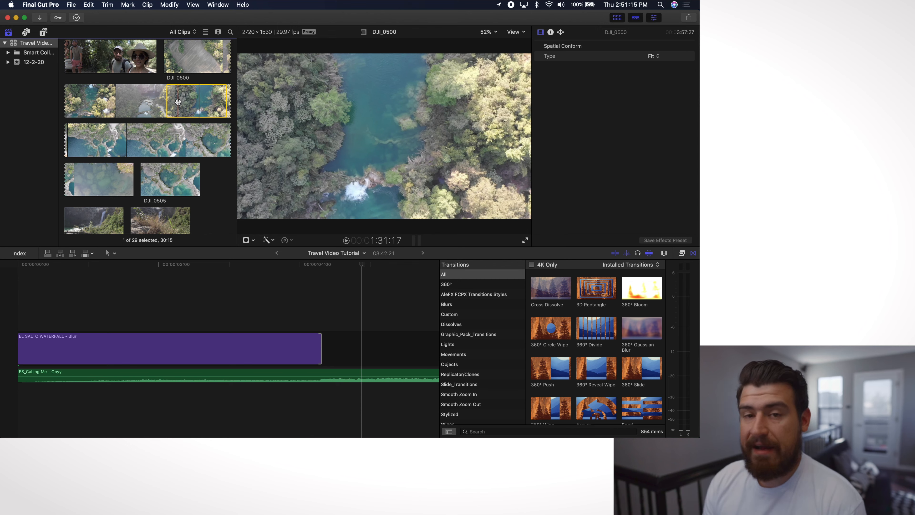
pyautogui.moveTo(181, 102); pyautogui.dragTo(196, 112)
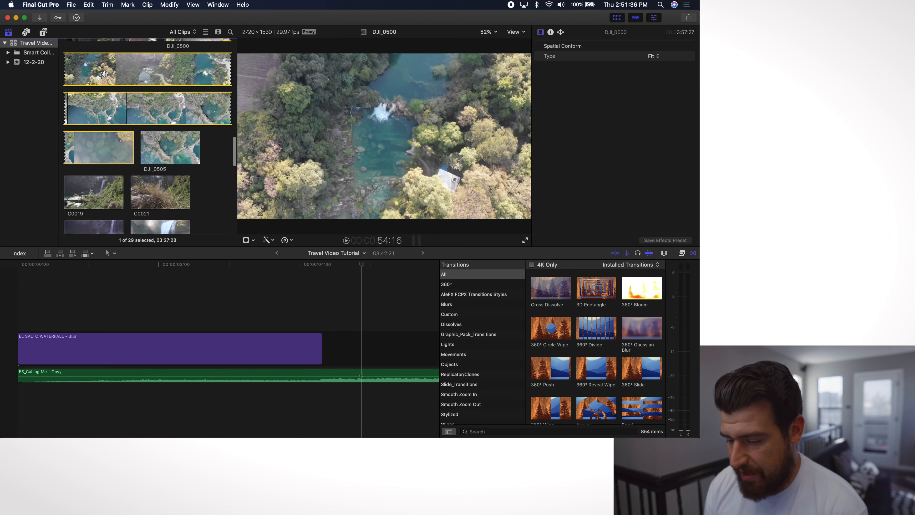
pyautogui.scroll(2, 105, 73)
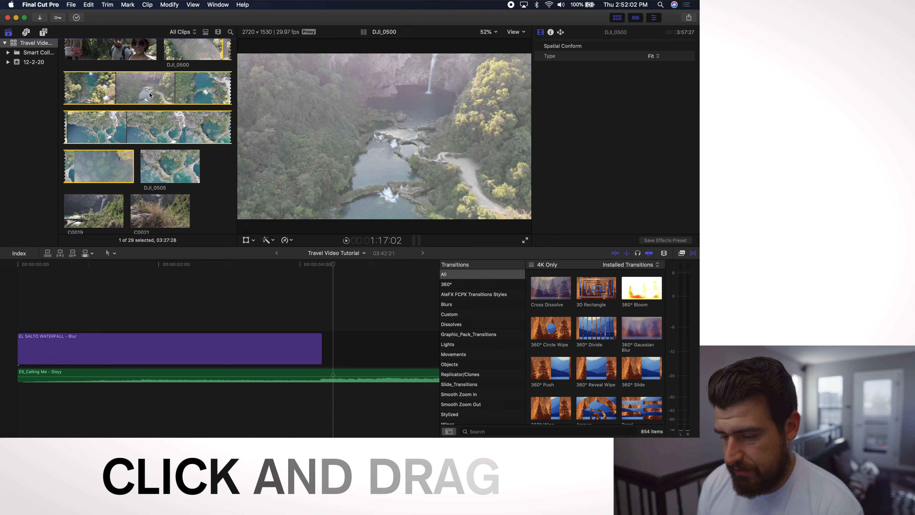
pyautogui.moveTo(150, 96); pyautogui.dragTo(302, 286)
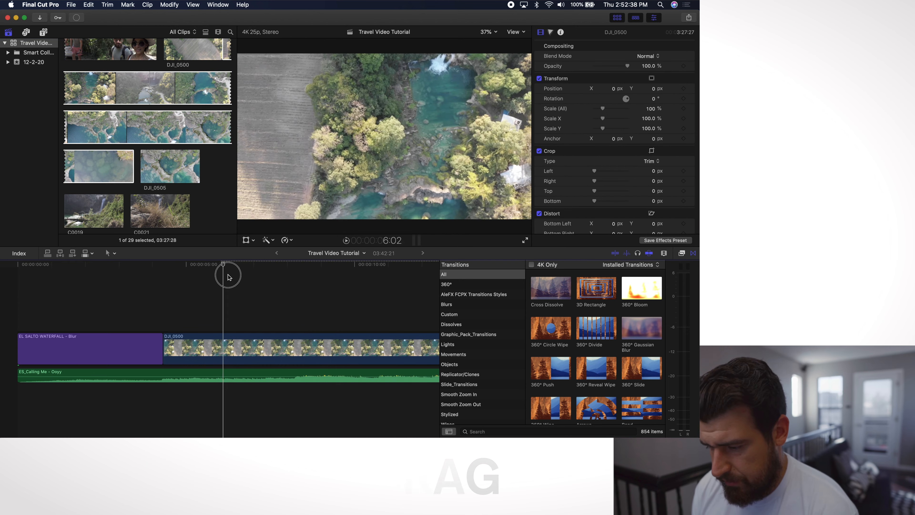
# Examine the DJI_0500 footage in the timeline at wider zoom levels to find the section to keep
pyautogui.moveTo(227, 274); pyautogui.dragTo(241, 275)
pyautogui.press('super+minus')
pyautogui.press('super+minus')
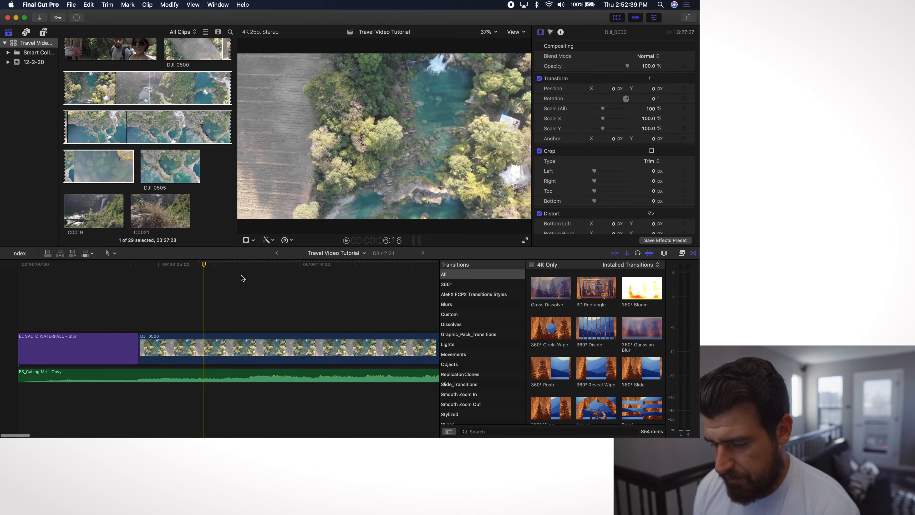
pyautogui.moveTo(169, 265); pyautogui.dragTo(323, 305)
pyautogui.press('super+minus')
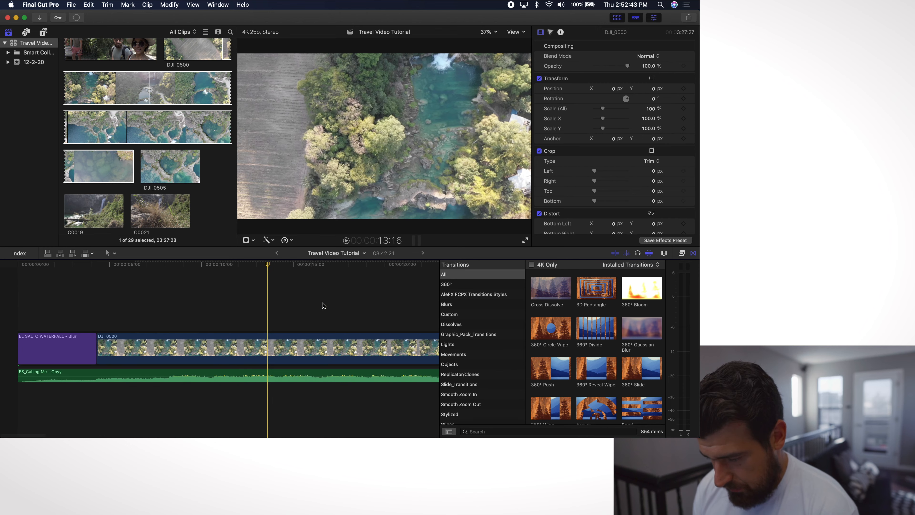
pyautogui.press('super+minus')
pyautogui.press('super+minus')
pyautogui.press('super+minus')
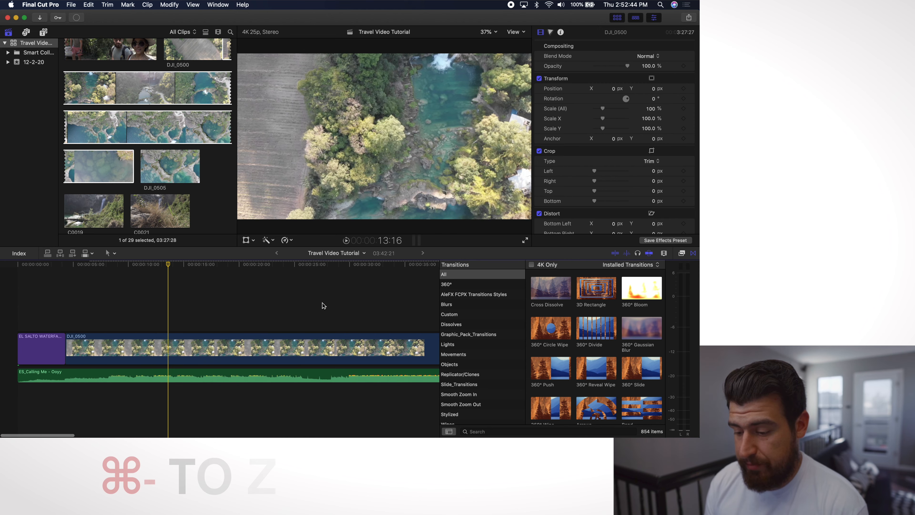
pyautogui.press('super+minus')
pyautogui.press('super+minus')
pyautogui.press('super+minus')
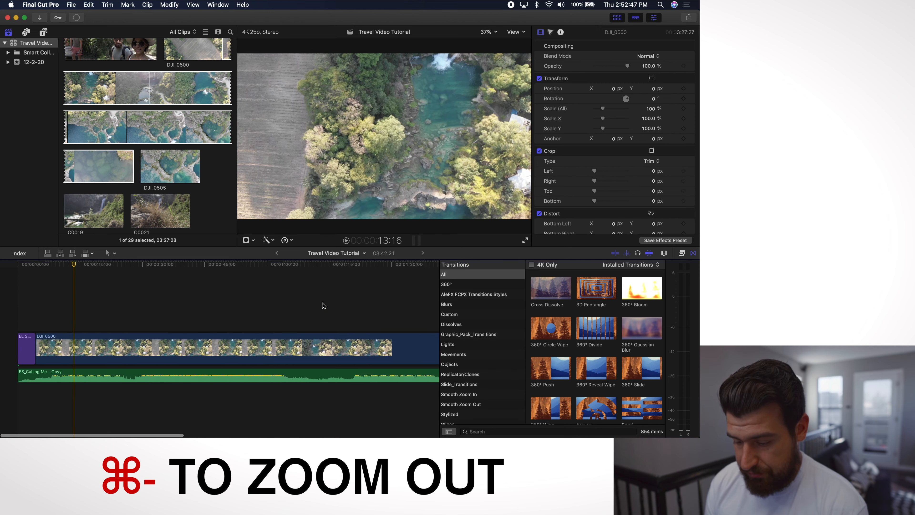
pyautogui.press('super+minus')
# Park the playhead on the wanted shot in the DJI_0500 timeline clip and try to trim the clip's start toward it
pyautogui.moveTo(63, 264); pyautogui.dragTo(230, 290)
pyautogui.moveTo(260, 293)
pyautogui.mouseDown()
pyautogui.moveTo(297, 294)
pyautogui.moveTo(249, 300)
pyautogui.mouseUp()
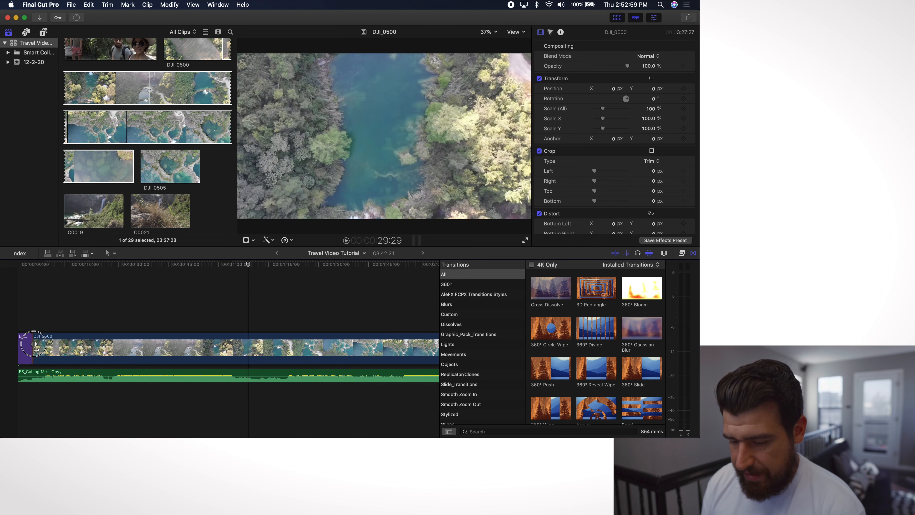
pyautogui.moveTo(33, 345); pyautogui.dragTo(146, 342)
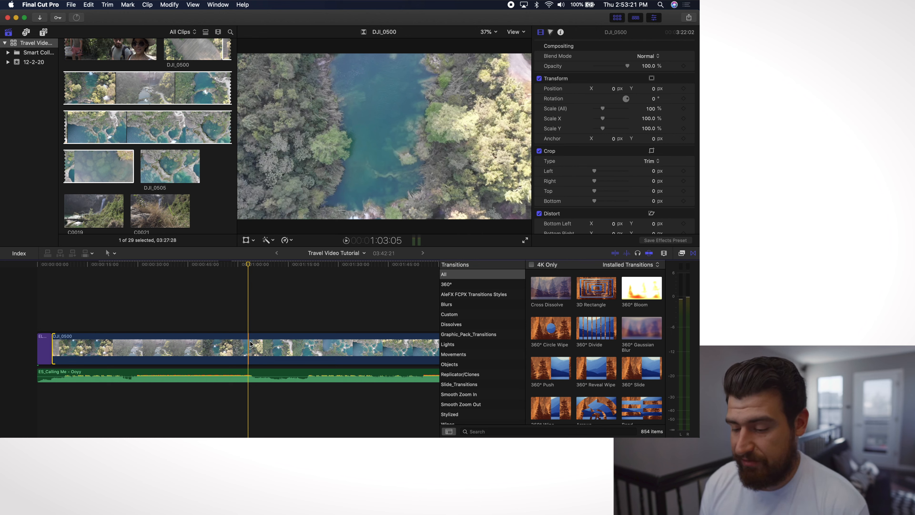
# Place the playhead at 1:02:17 and blade the DJI_0500 clip there
pyautogui.moveTo(254, 265); pyautogui.dragTo(248, 268)
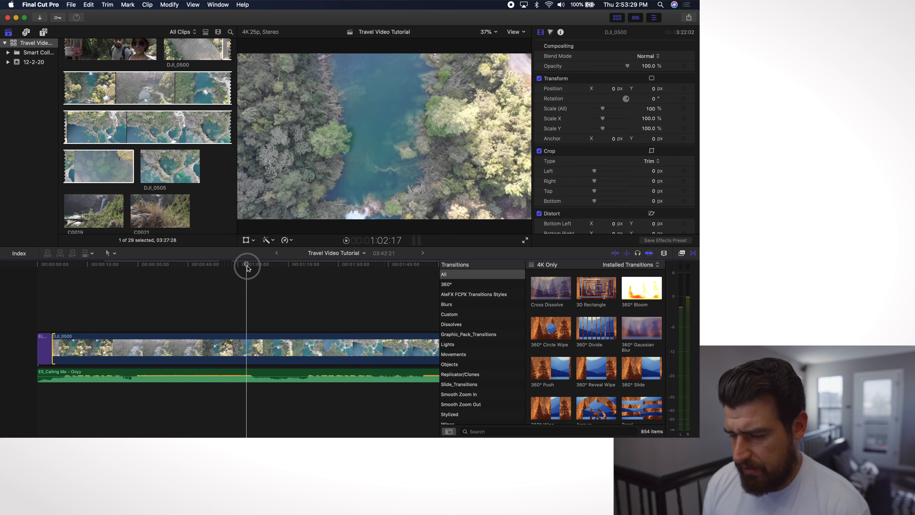
pyautogui.click(246, 342)
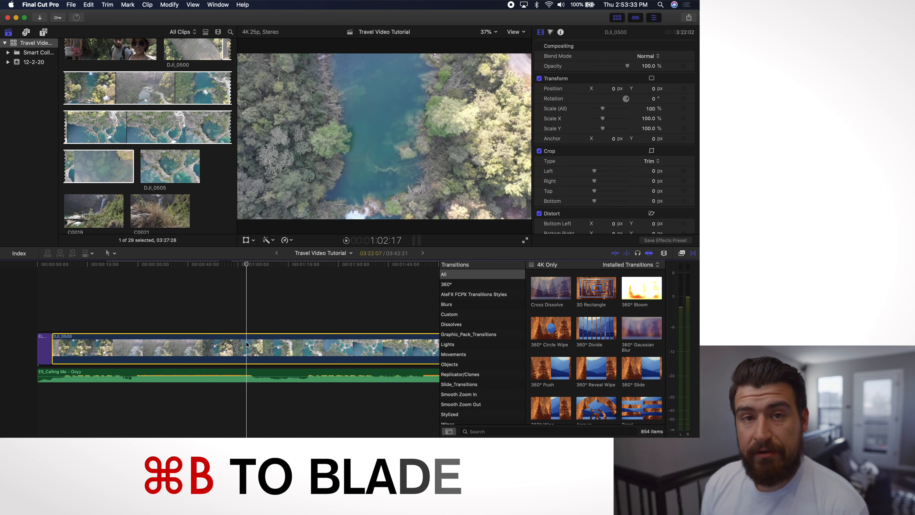
pyautogui.press('super+b')
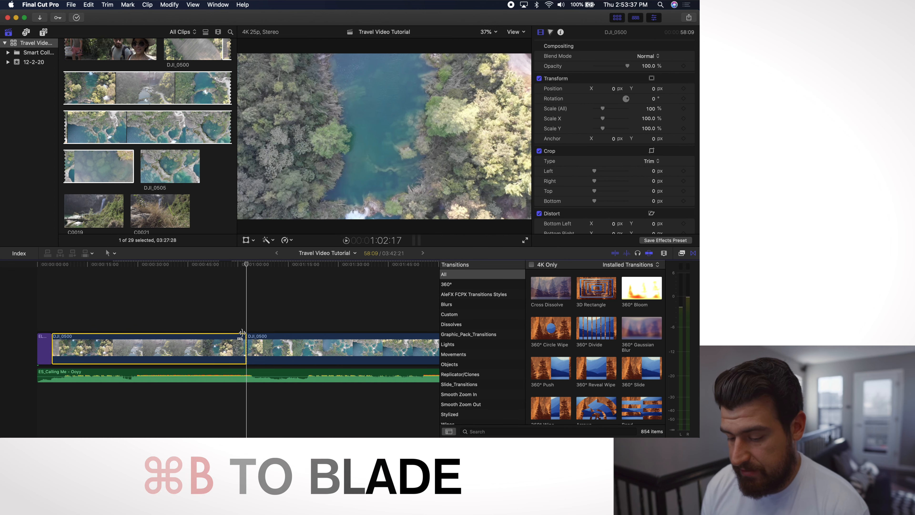
# Delete the DJI_0500 segment before the cut and return the playhead to the start of the remaining clip
pyautogui.scroll(1, 244, 336)
pyautogui.moveTo(224, 340); pyautogui.dragTo(213, 345)
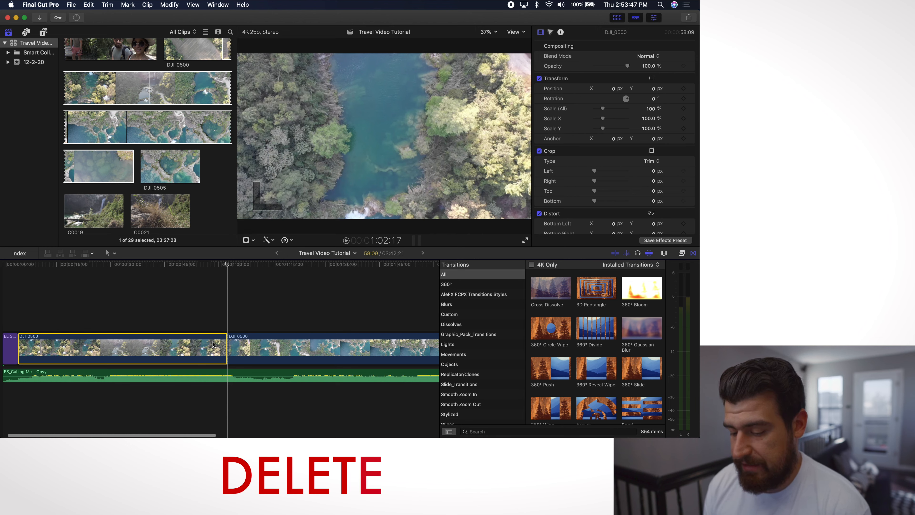
pyautogui.press('Delete')
pyautogui.click(19, 265)
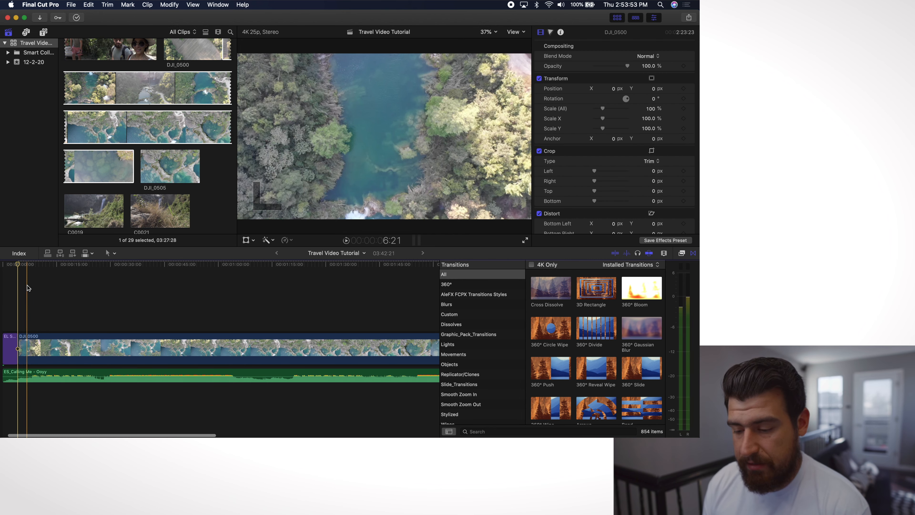
pyautogui.scroll(2, 28, 285)
pyautogui.scroll(4, 27, 285)
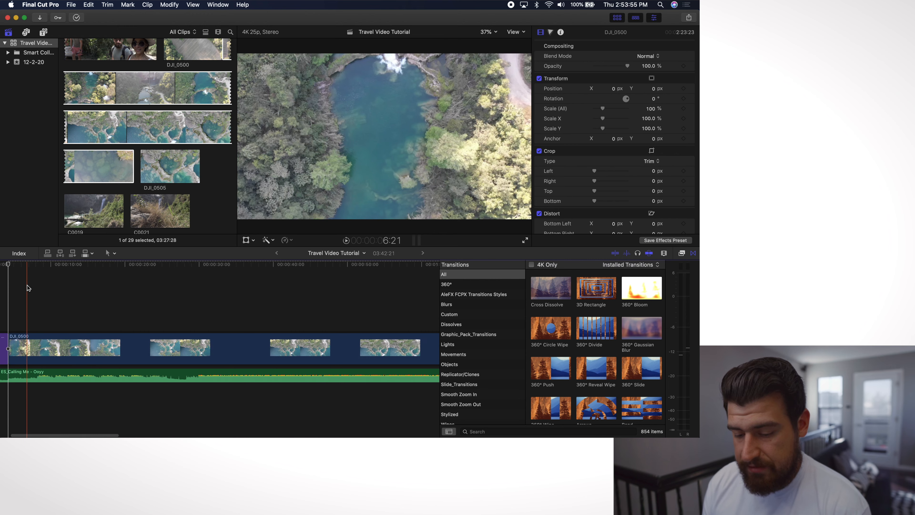
# Play the DJI_0500 clip from its start and park the playhead at 8:04, where the shot should end
pyautogui.click(47, 266)
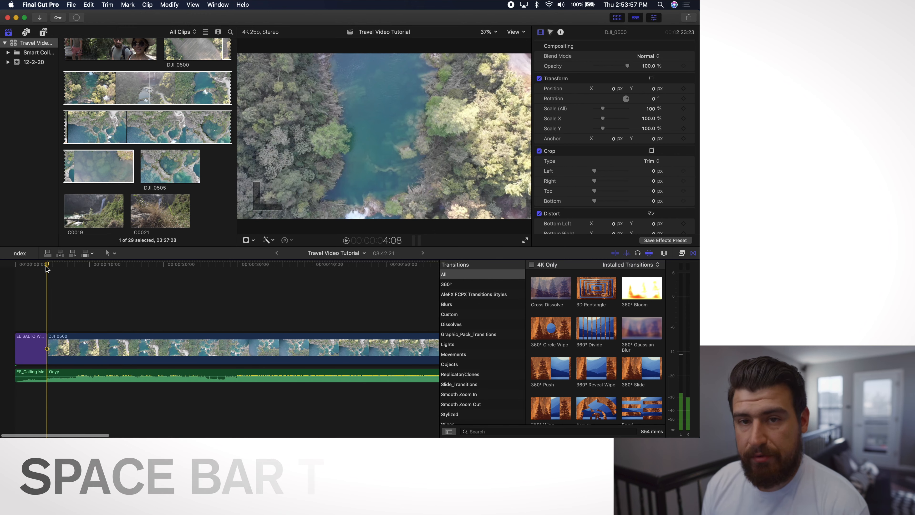
pyautogui.press('space')
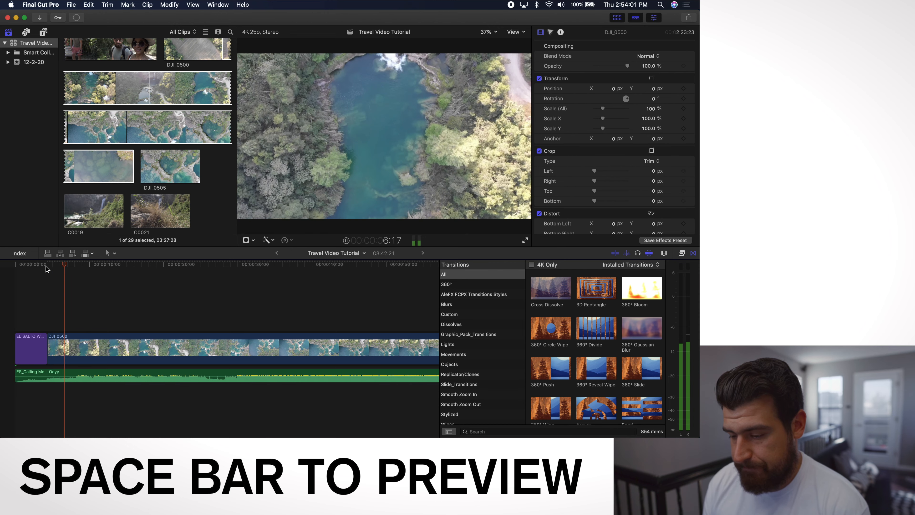
pyautogui.press('space')
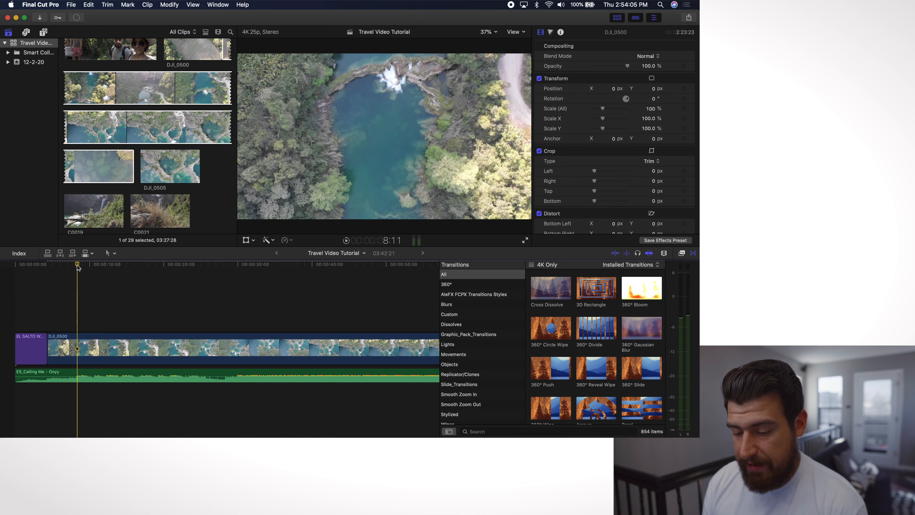
pyautogui.moveTo(77, 266); pyautogui.dragTo(76, 267)
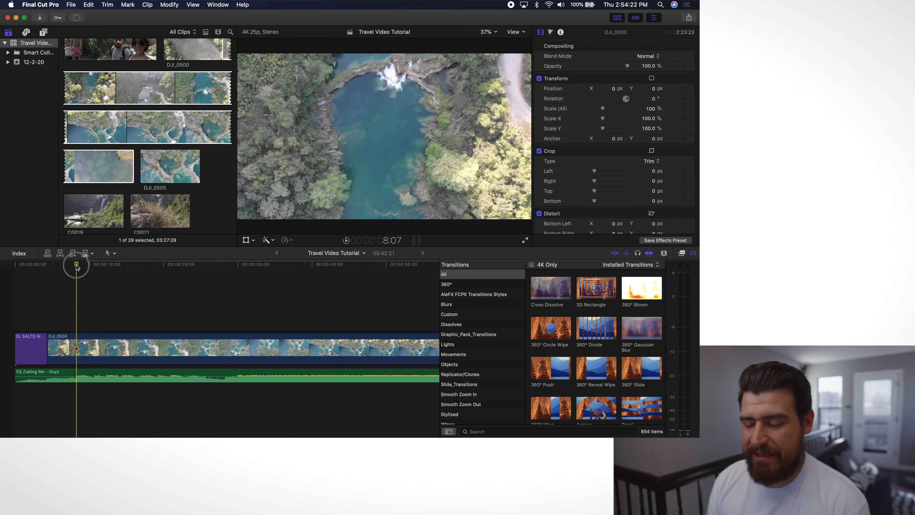
pyautogui.click(77, 266)
pyautogui.click(76, 348)
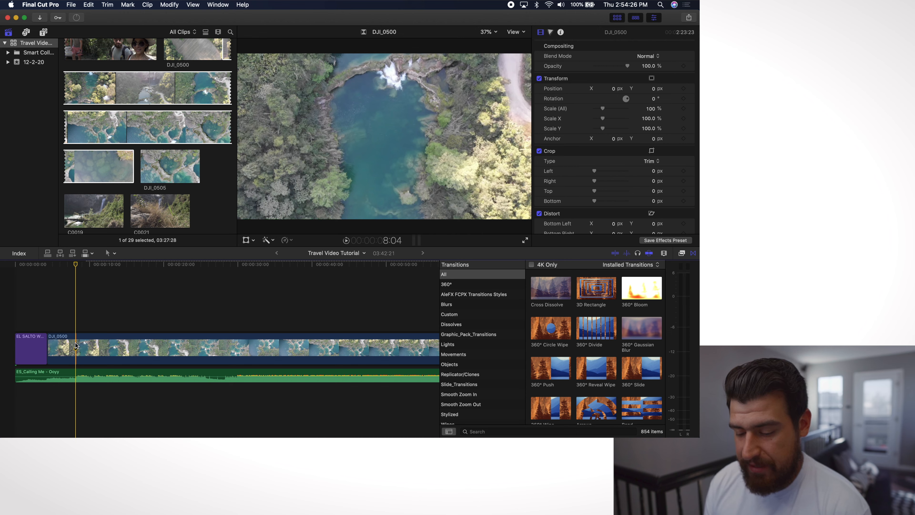
# Blade the DJI_0500 clip at the playhead and delete the part after the cut
pyautogui.click(76, 346)
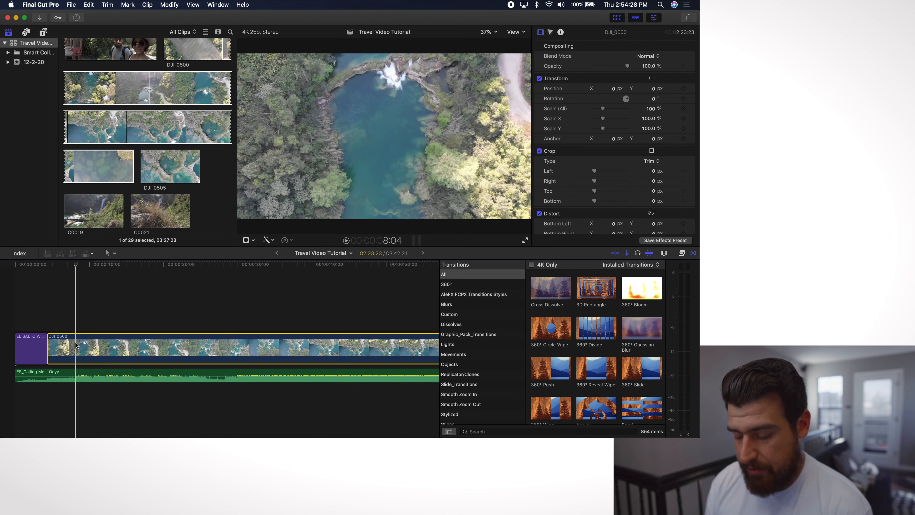
pyautogui.press('super+b')
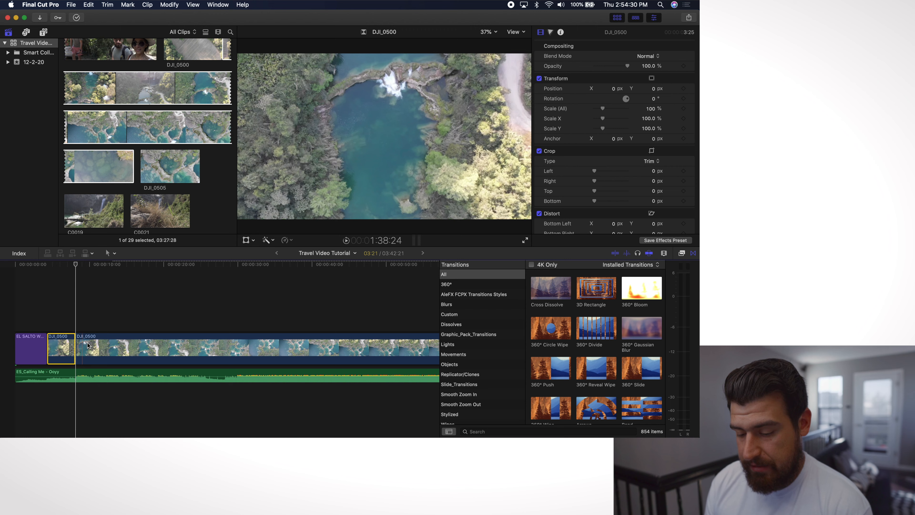
pyautogui.click(92, 345)
pyautogui.press('Delete')
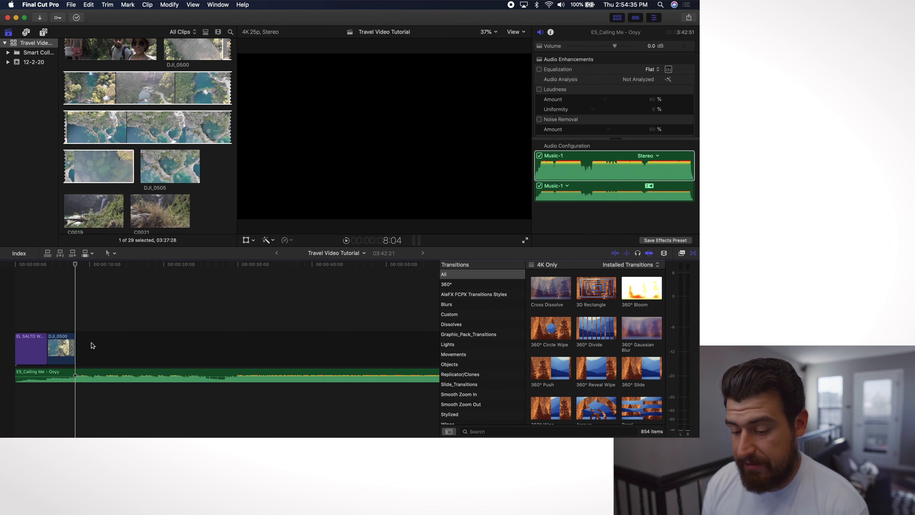
# Play the sequence from the beginning to review the title and shortened drone shot with the music
pyautogui.press('super+equal')
pyautogui.hscroll(-4, 92, 345)
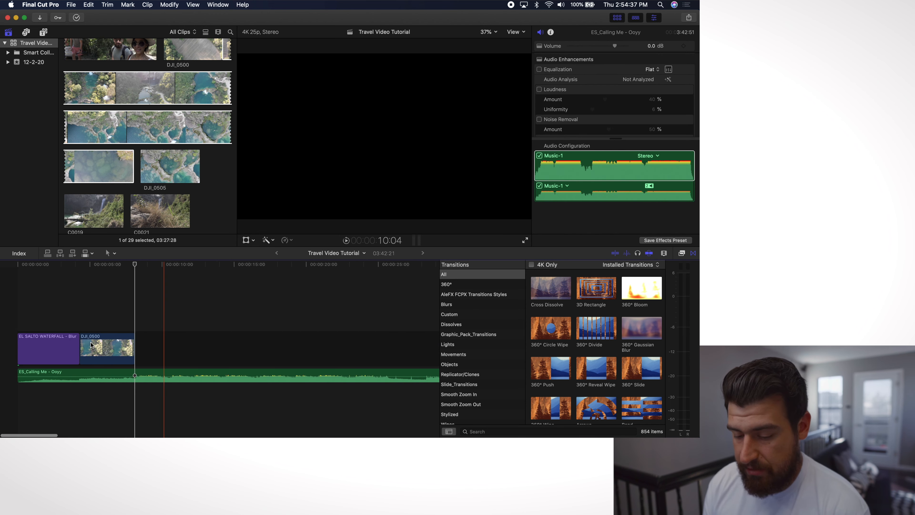
pyautogui.click(13, 272)
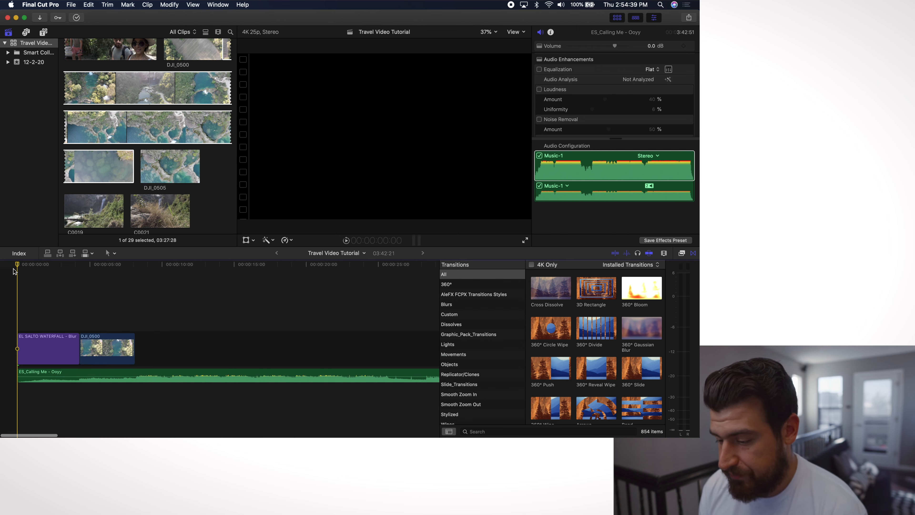
pyautogui.press('space')
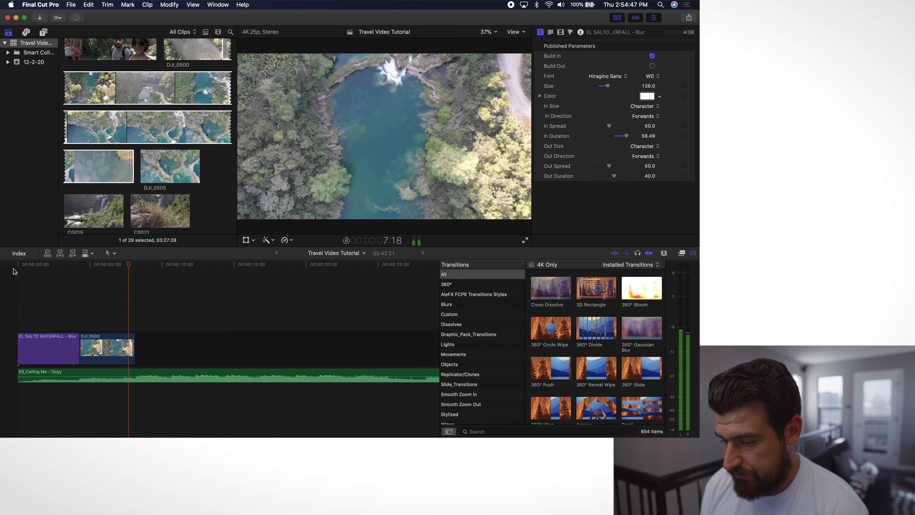
pyautogui.press('space')
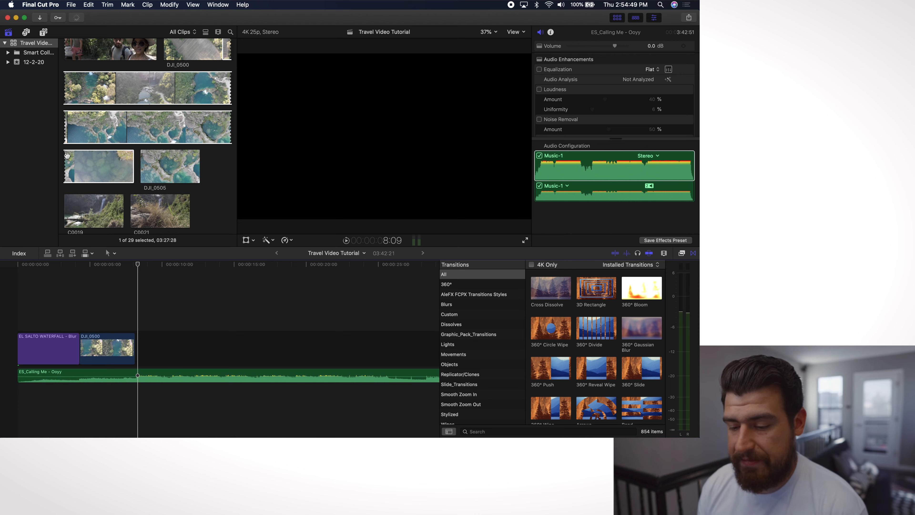
# Add the C0019 clip from the browser to the timeline directly after DJI_0500
pyautogui.click(67, 156)
pyautogui.scroll(-3, 69, 153)
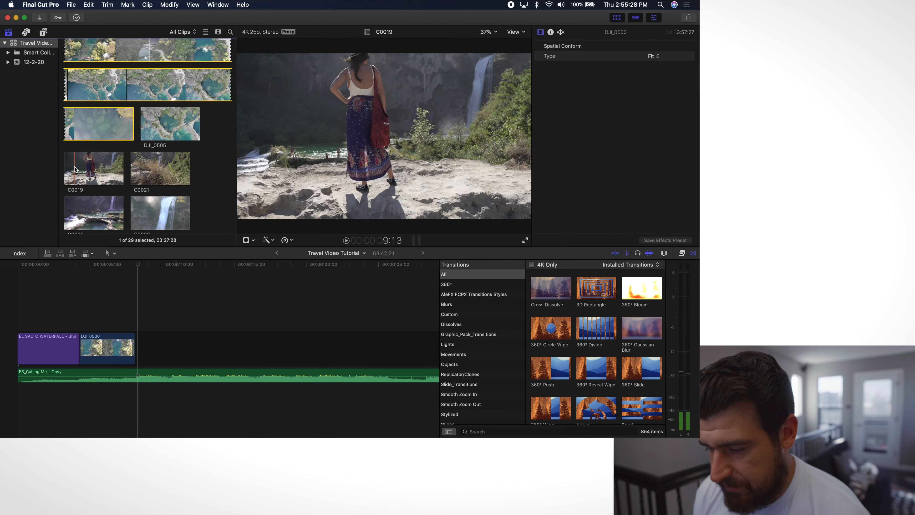
pyautogui.click(77, 170)
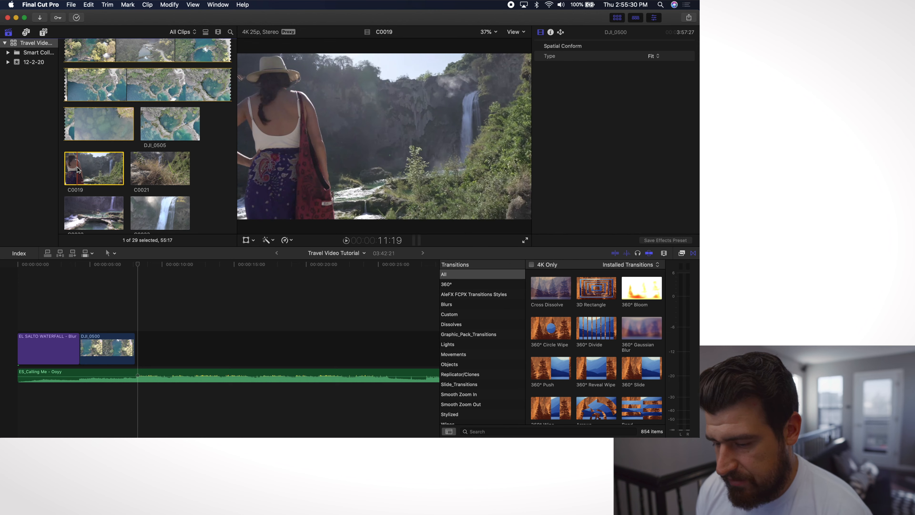
pyautogui.moveTo(94, 193); pyautogui.dragTo(140, 348)
# Trim the start of C0019 to the wanted moment about 2.5 seconds in and play across its cut with DJI_0500
pyautogui.click(138, 266)
pyautogui.moveTo(137, 266); pyautogui.dragTo(173, 270)
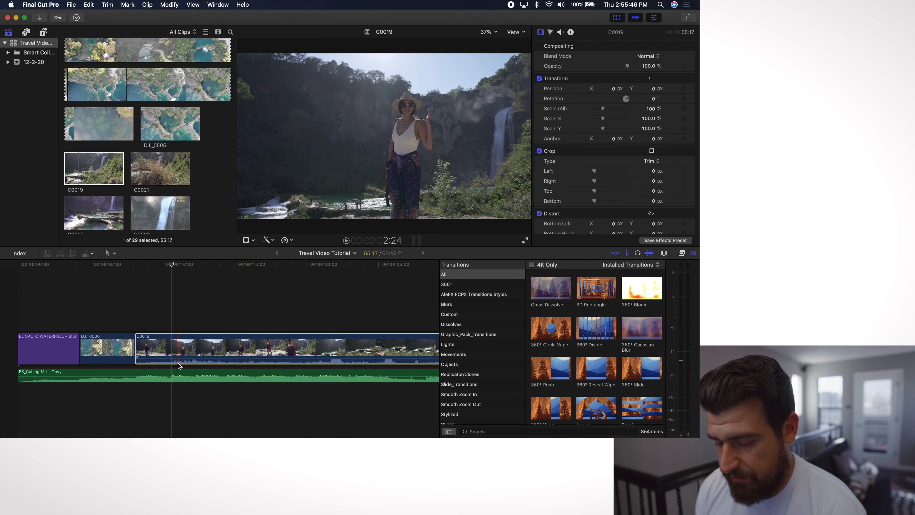
pyautogui.moveTo(175, 267); pyautogui.dragTo(175, 268)
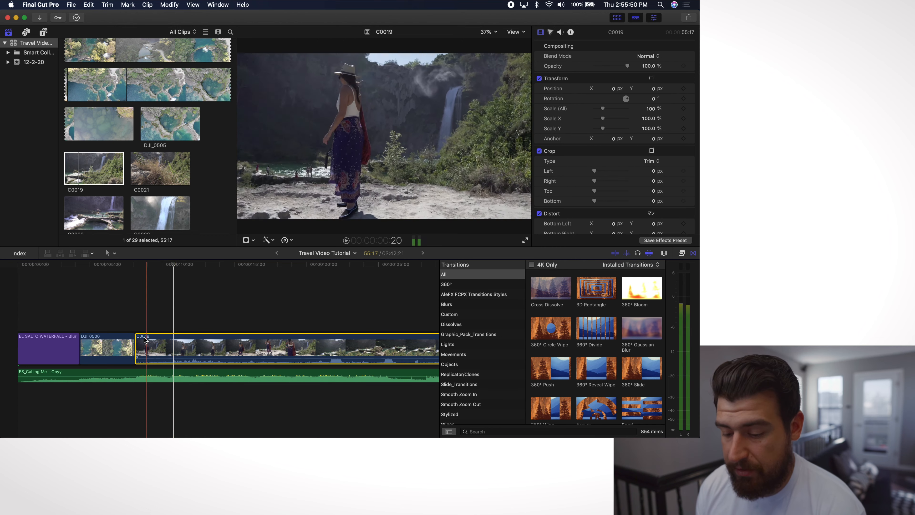
pyautogui.moveTo(137, 344); pyautogui.dragTo(175, 344)
pyautogui.click(158, 313)
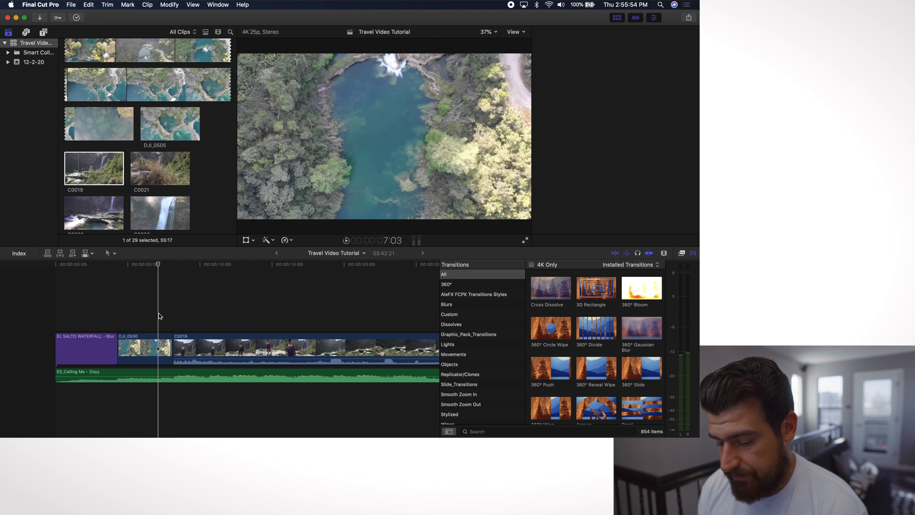
pyautogui.press('space')
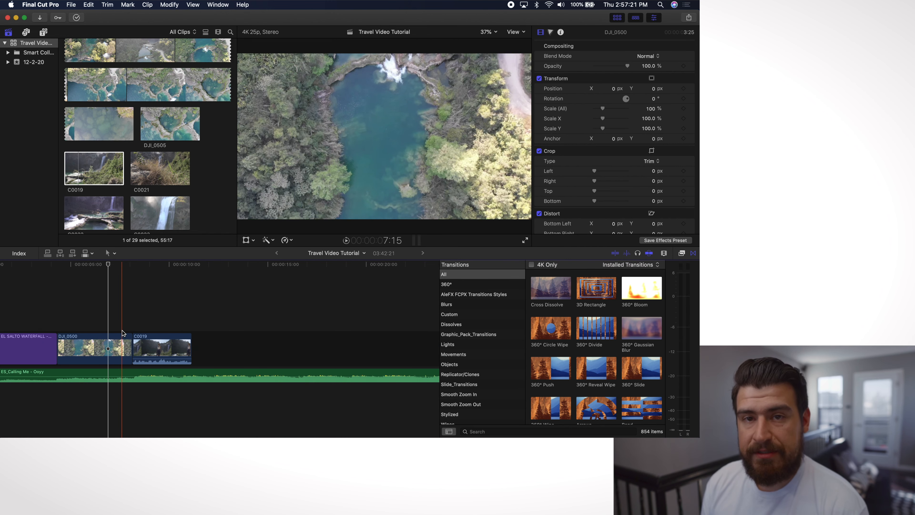
# Add two volume keyframes to the ES_Calling Me music, one at 7:10 and one at the start of C0019
pyautogui.click(118, 270)
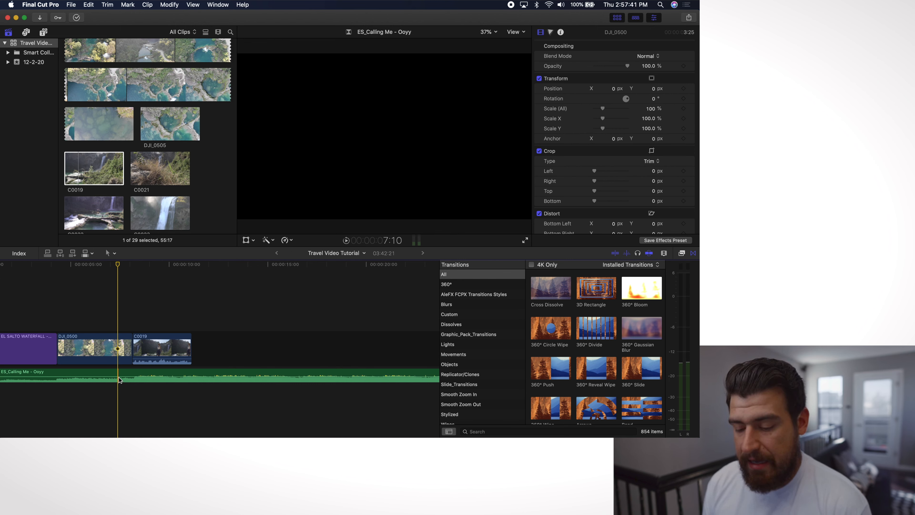
pyautogui.click(119, 375)
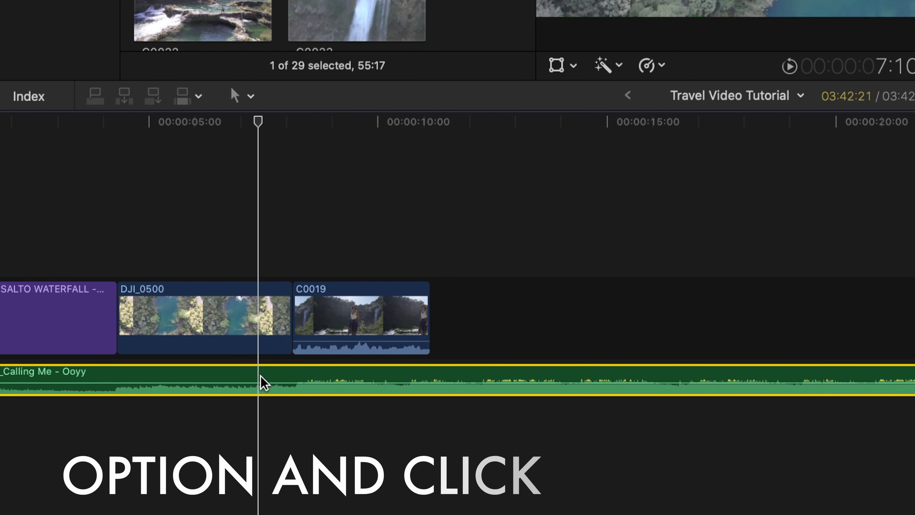
pyautogui.keyDown('alt'); pyautogui.click(260, 381); pyautogui.keyUp('alt')
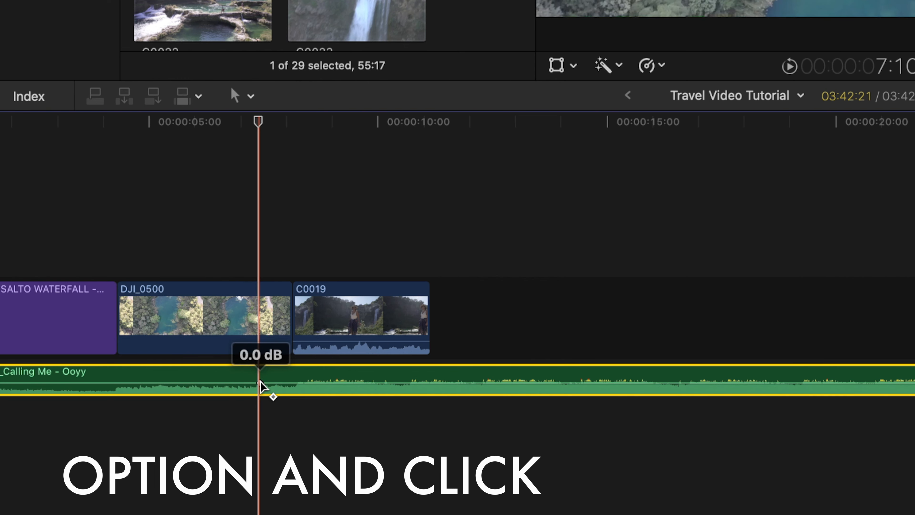
pyautogui.keyDown('alt'); pyautogui.click(260, 382); pyautogui.keyUp('alt')
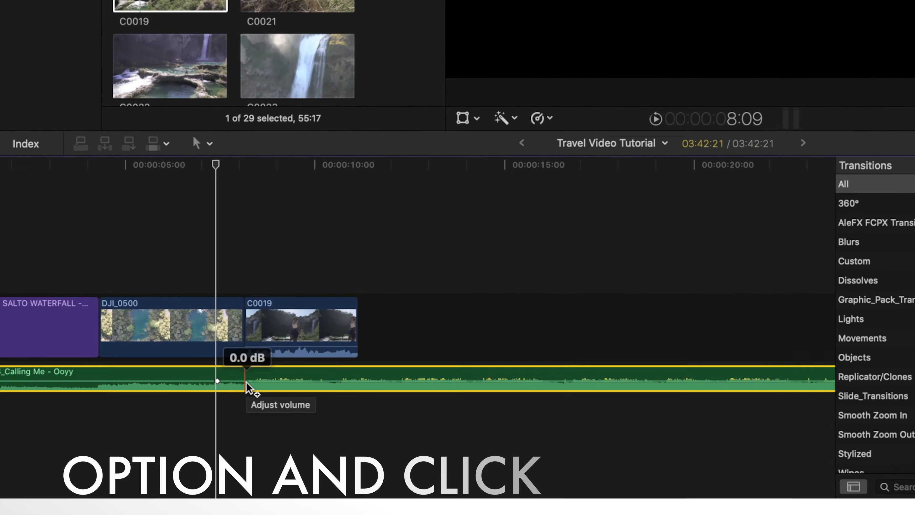
pyautogui.keyDown('alt'); pyautogui.click(133, 377); pyautogui.keyUp('alt')
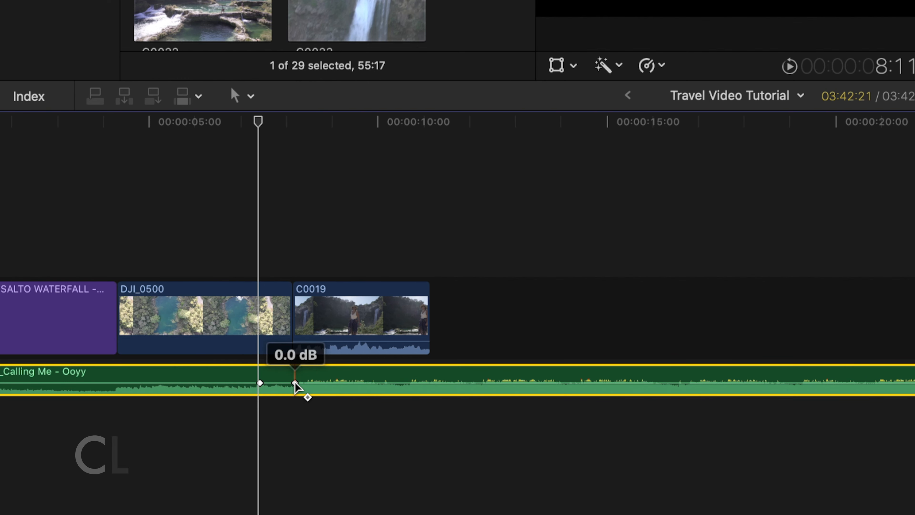
# Lower the music's second volume keyframe to -18 dB and play back the fade into C0019
pyautogui.click(295, 383)
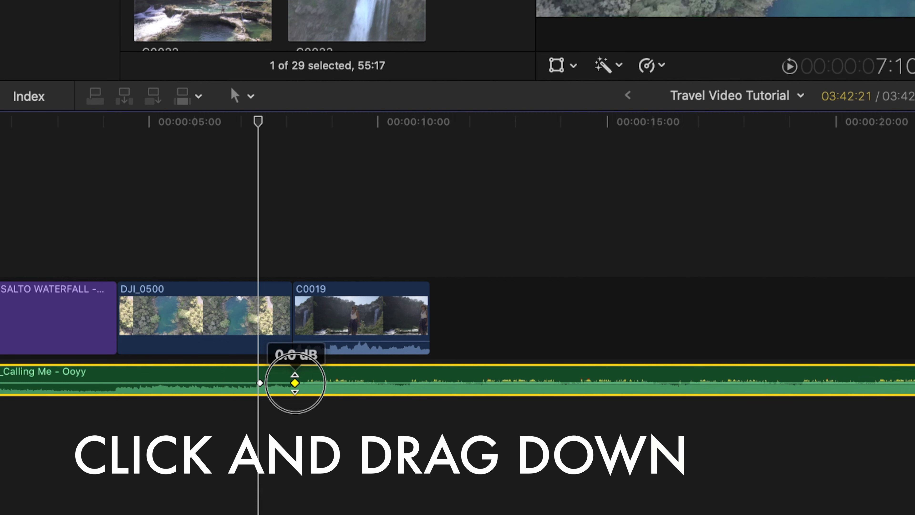
pyautogui.moveTo(294, 383); pyautogui.dragTo(294, 387)
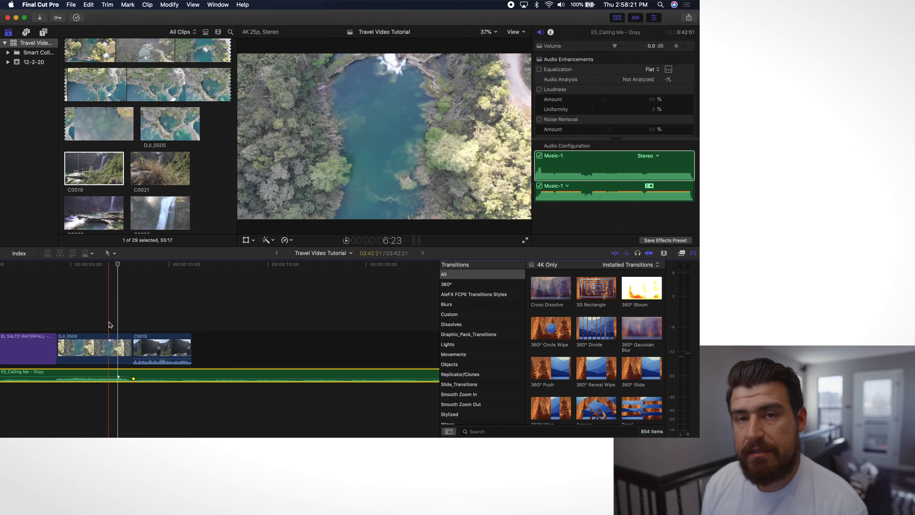
pyautogui.press('space')
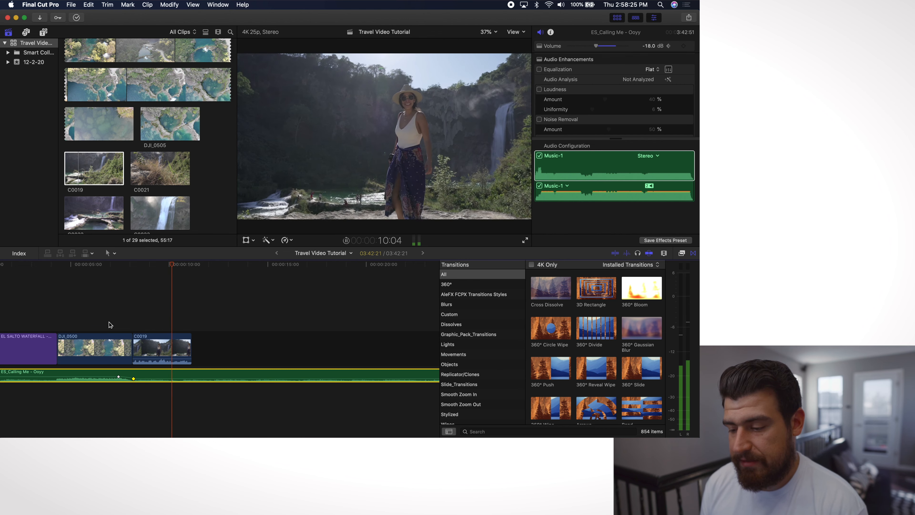
pyautogui.press('space')
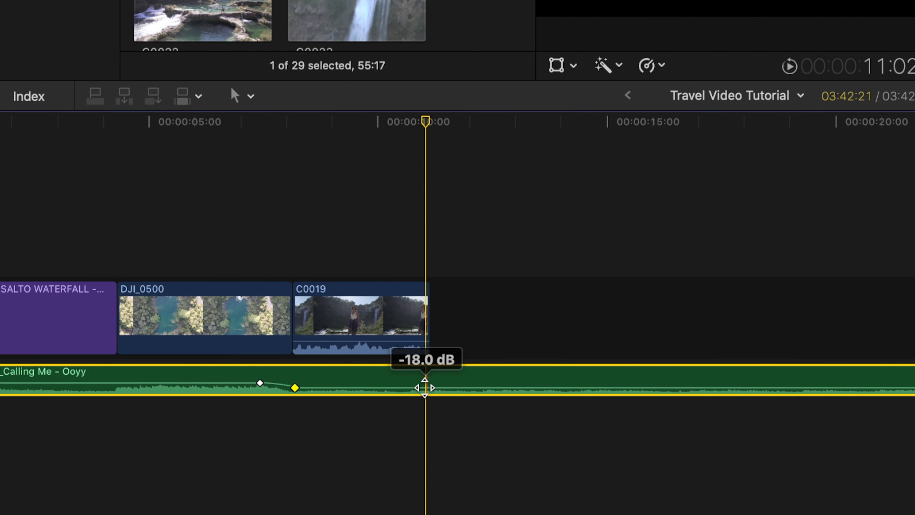
# Add music volume keyframes at 11:02 and shortly after C0019 ends, raise the second to the original level, and play back the result
pyautogui.keyDown('alt'); pyautogui.click(427, 388); pyautogui.keyUp('alt')
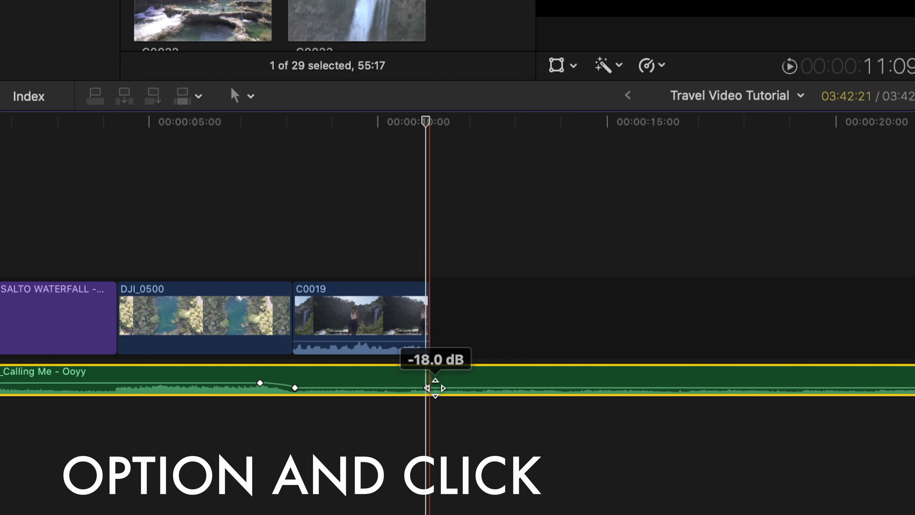
pyautogui.keyDown('alt'); pyautogui.click(463, 388); pyautogui.keyUp('alt')
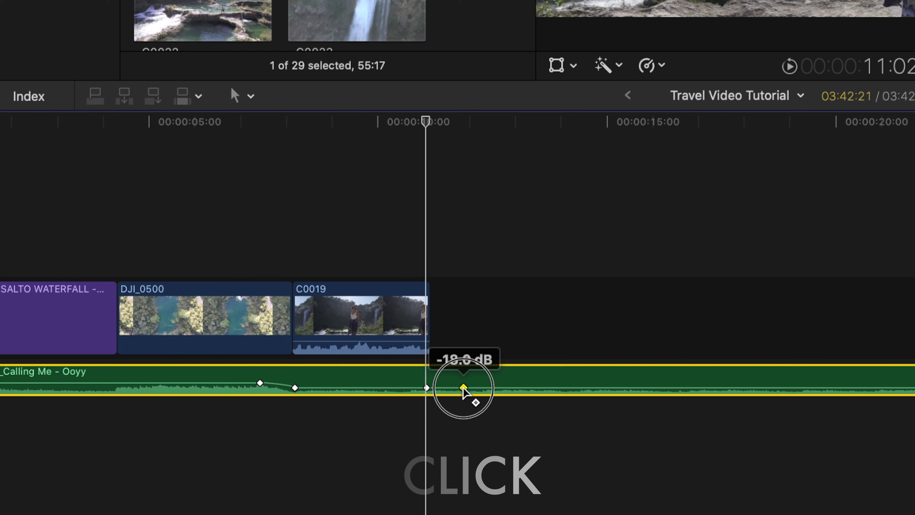
pyautogui.click(463, 388)
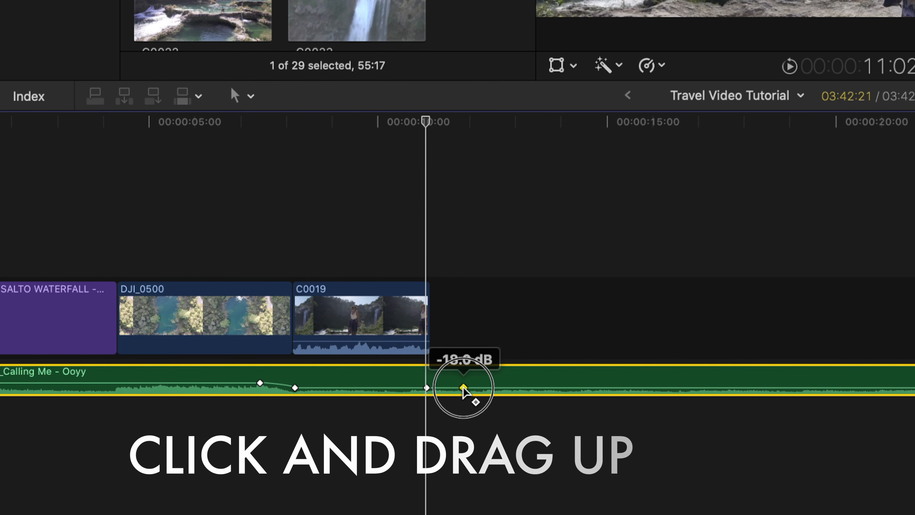
pyautogui.moveTo(462, 388); pyautogui.dragTo(463, 383)
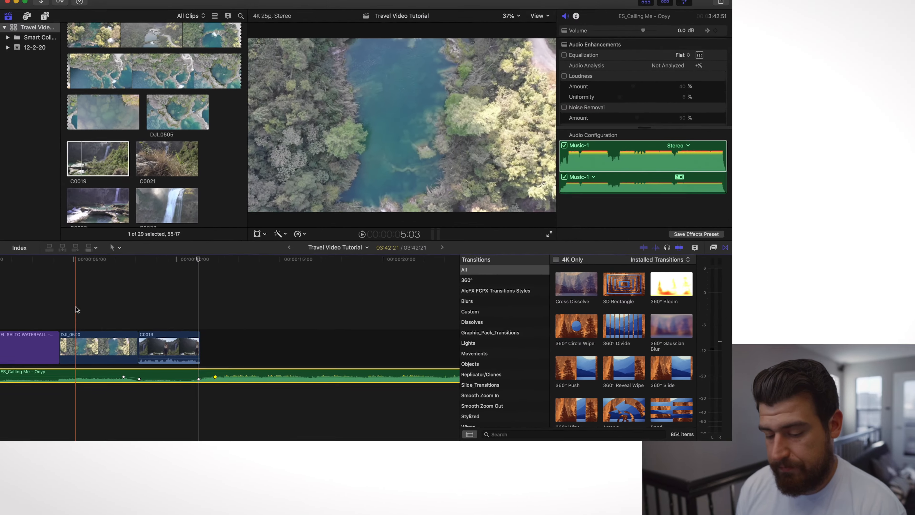
pyautogui.press('space')
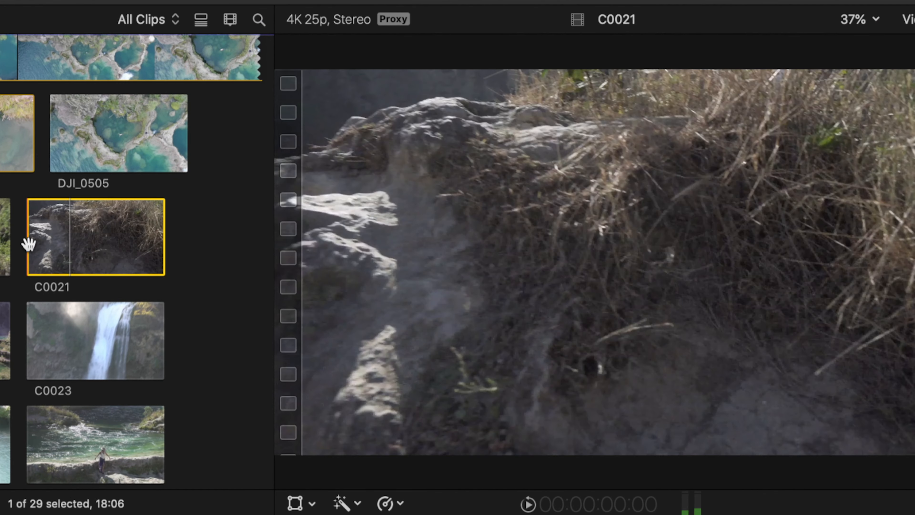
# Mark a 9:10 range in the middle of browser clip C0021 and add it to the timeline after C0019
pyautogui.moveTo(23, 245); pyautogui.dragTo(45, 249)
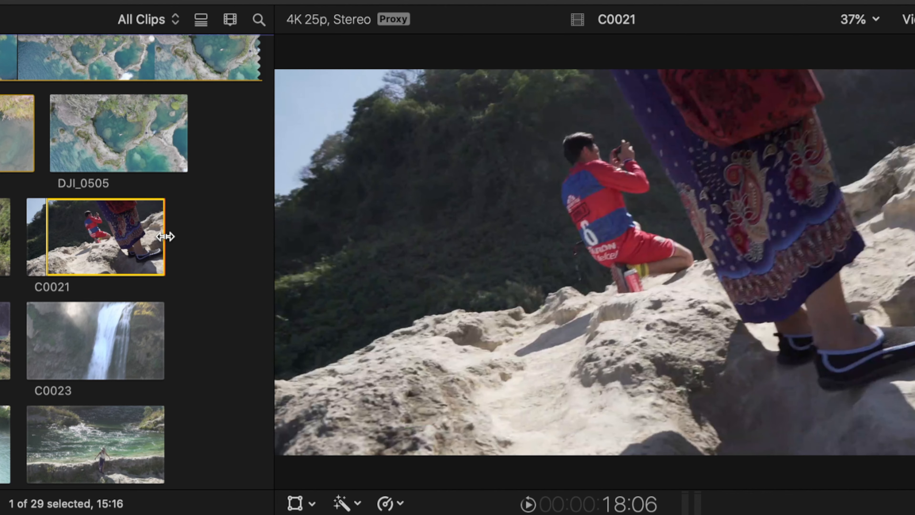
pyautogui.moveTo(165, 237); pyautogui.dragTo(117, 240)
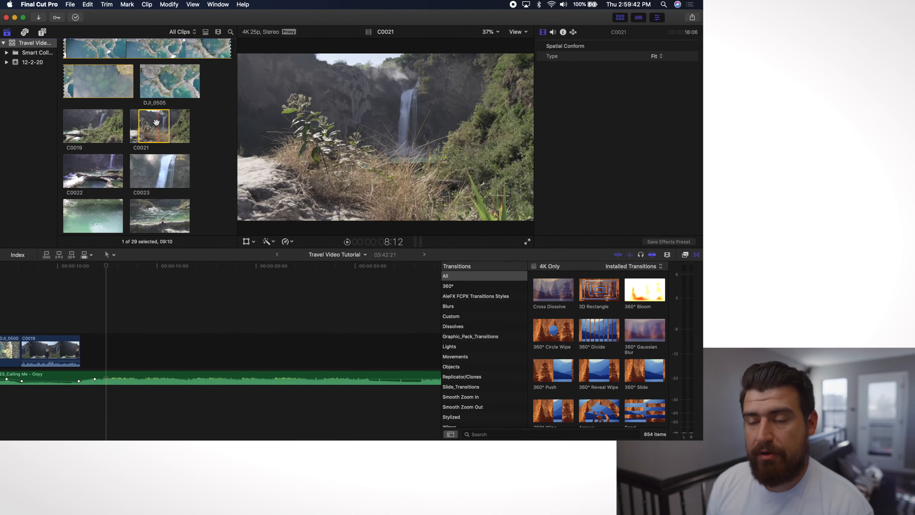
pyautogui.moveTo(157, 122); pyautogui.dragTo(90, 354)
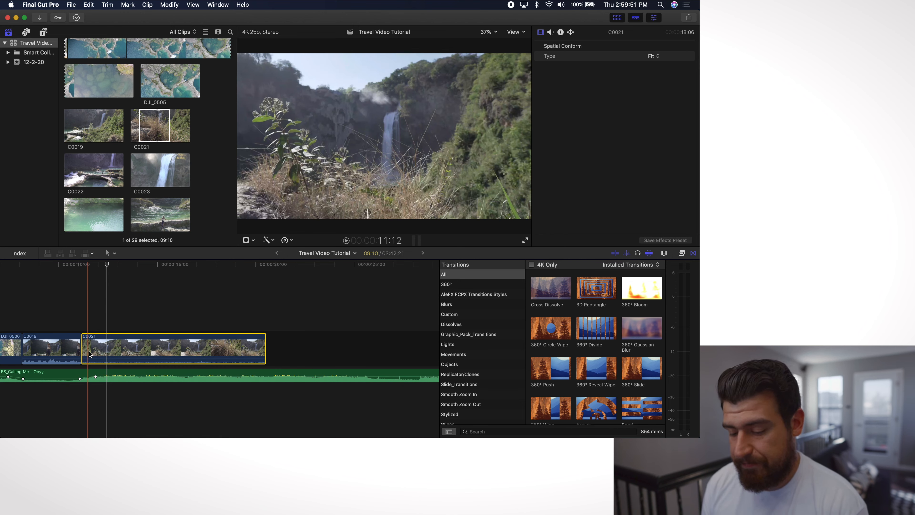
# Play back the cut from C0019 into C0021
pyautogui.click(53, 317)
pyautogui.press('space')
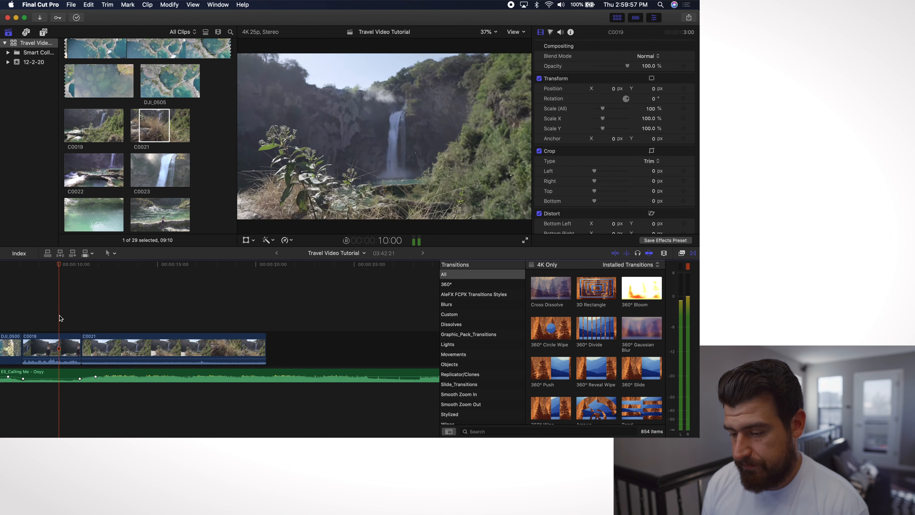
pyautogui.press('space')
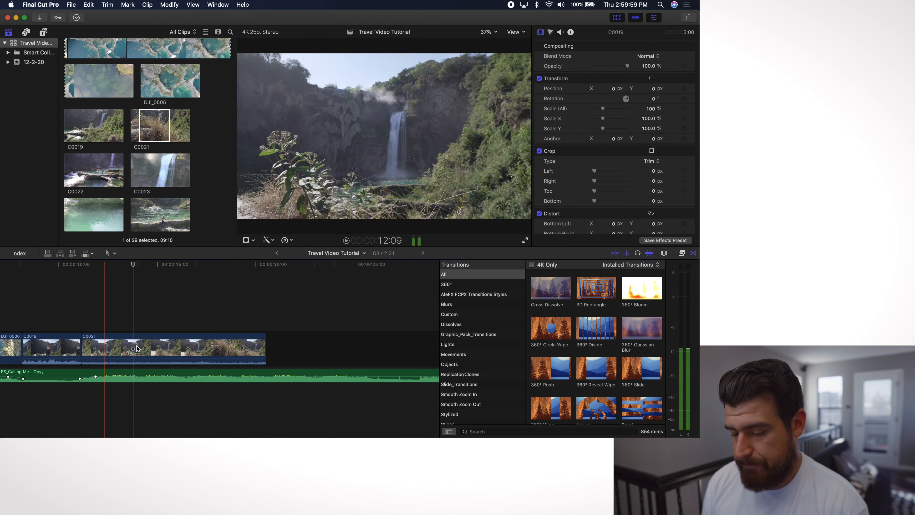
pyautogui.click(134, 347)
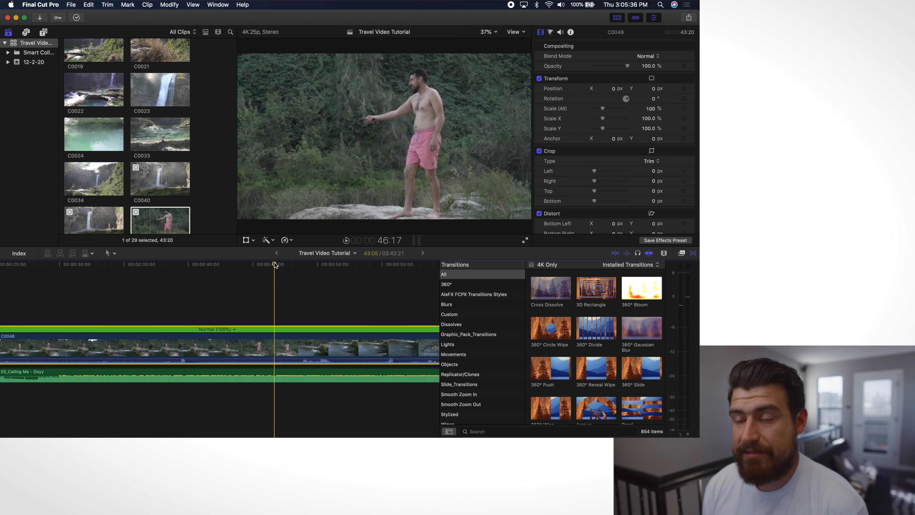
# Split the speed of clip C0048 at 27:07, where the man leaps off the rock
pyautogui.click(226, 276)
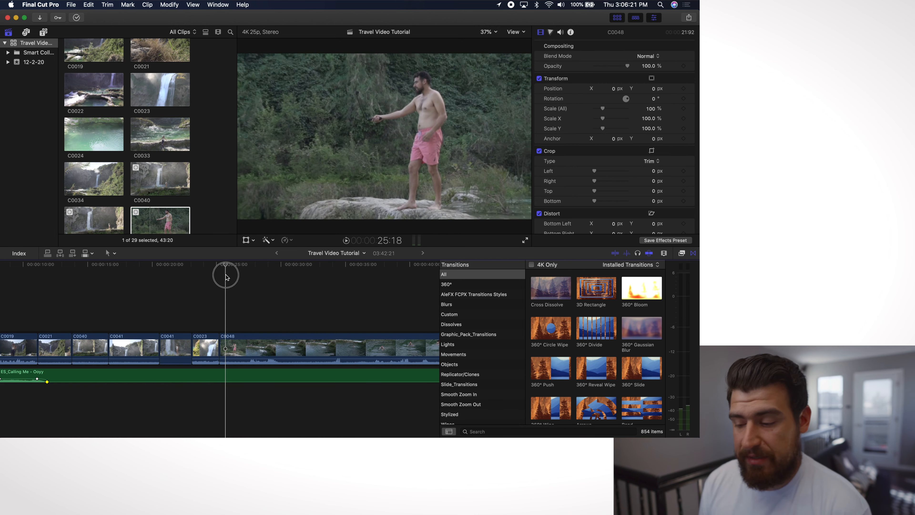
pyautogui.moveTo(227, 277); pyautogui.dragTo(246, 277)
pyautogui.click(245, 342)
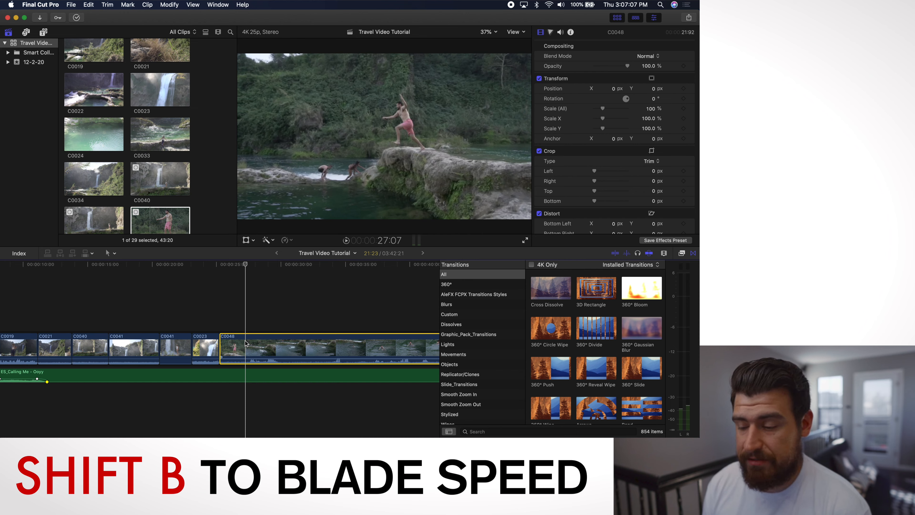
pyautogui.press('super+r')
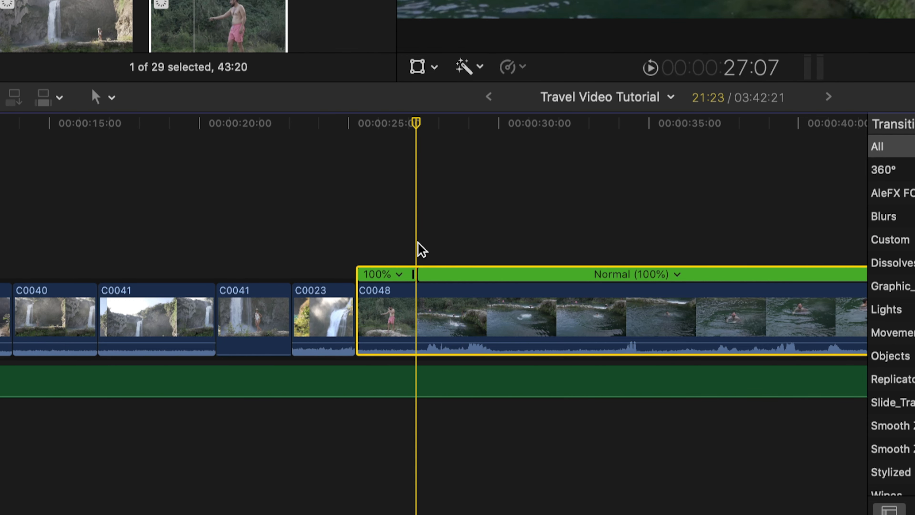
# Add a second speed split to C0048 at 28:14, at the splash in the water
pyautogui.moveTo(417, 123); pyautogui.dragTo(458, 123)
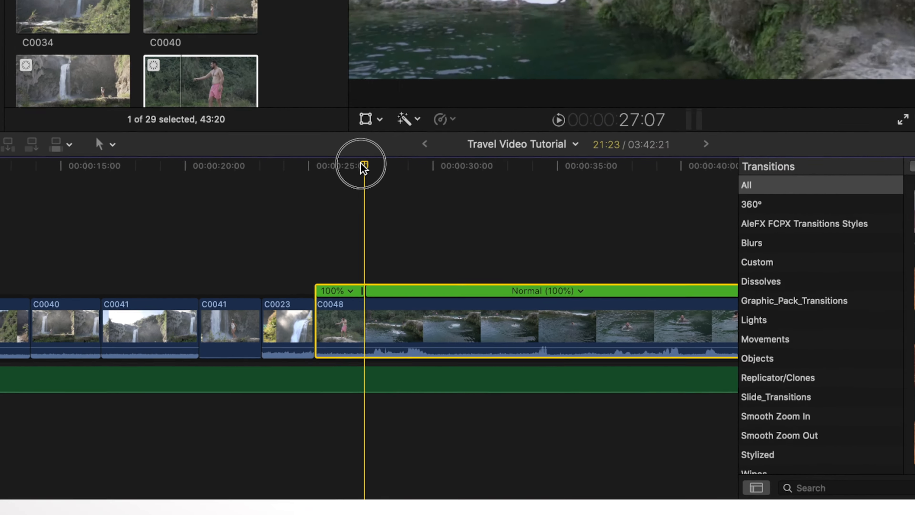
pyautogui.moveTo(264, 266)
pyautogui.mouseDown()
pyautogui.moveTo(251, 266)
pyautogui.moveTo(263, 267)
pyautogui.mouseUp()
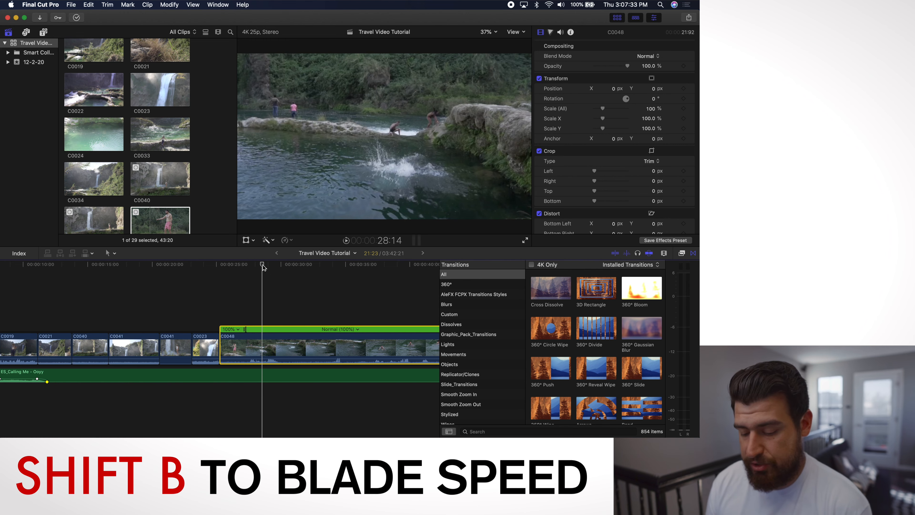
pyautogui.hotkey('shift', 'b')
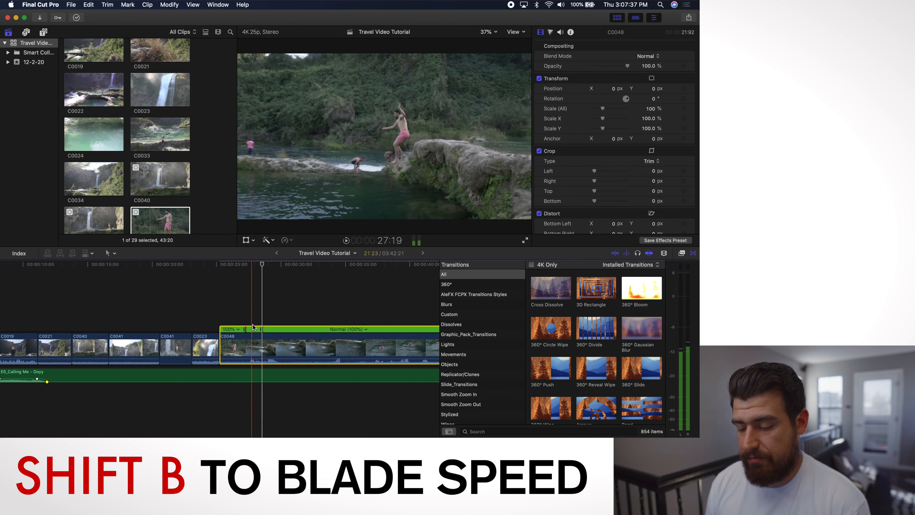
# Play the first and middle speed segments of C0048 one after the other
pyautogui.scroll(2, 252, 330)
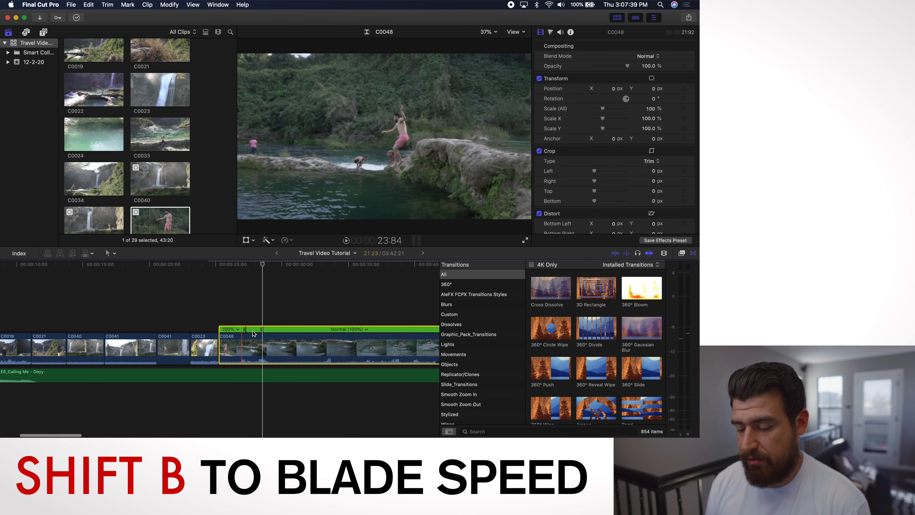
pyautogui.scroll(3, 252, 331)
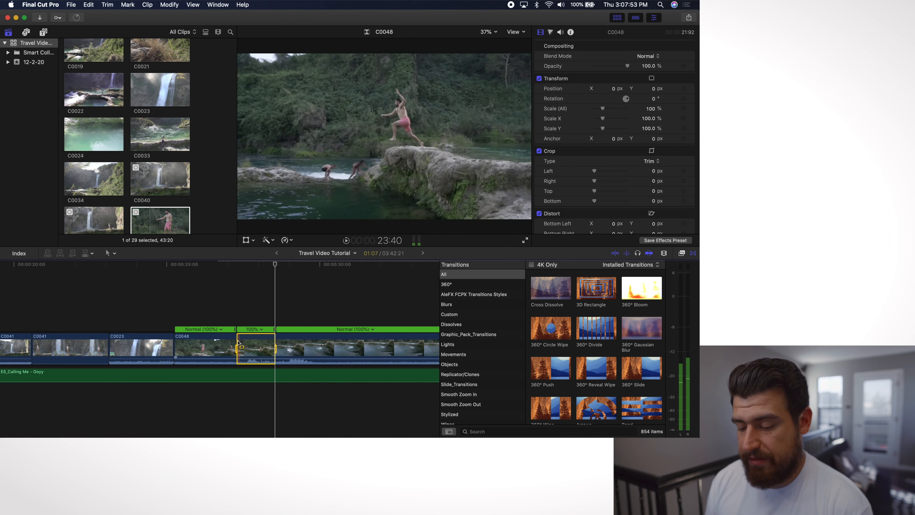
pyautogui.click(253, 310)
pyautogui.doubleClick(215, 329)
pyautogui.press('/')
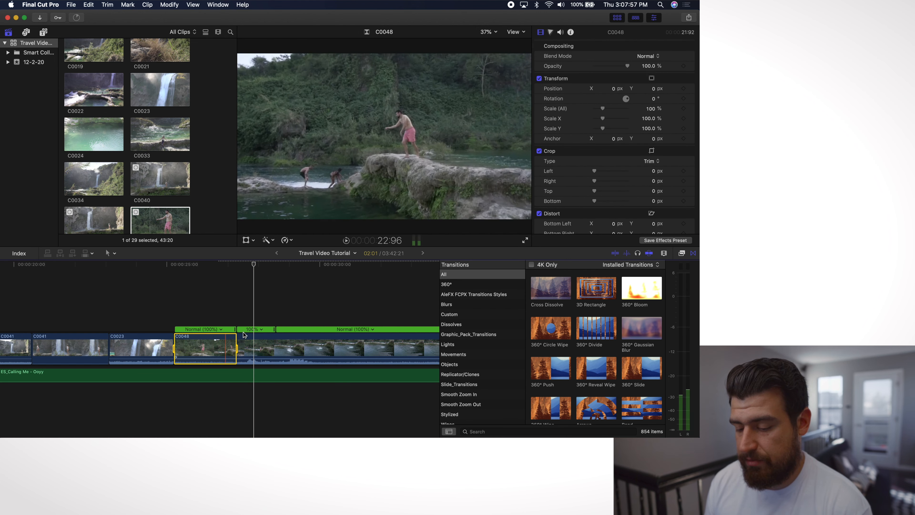
pyautogui.doubleClick(267, 329)
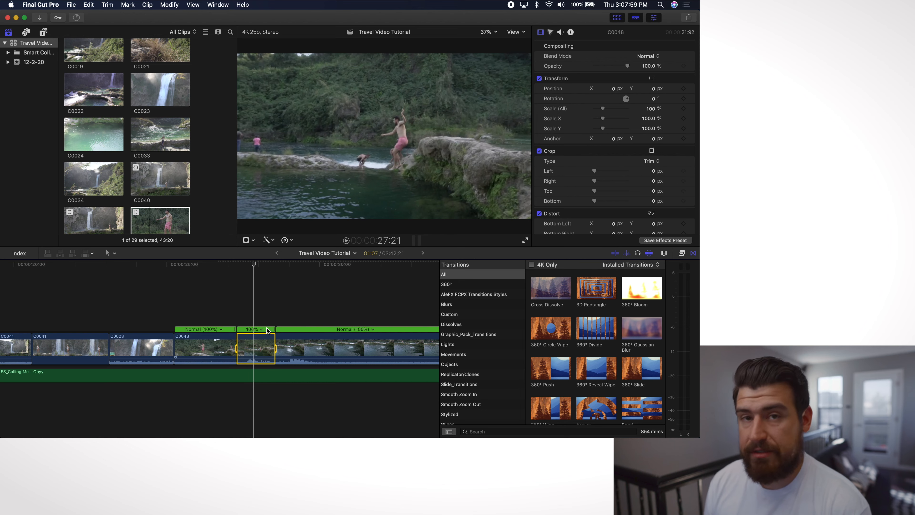
pyautogui.press('/')
# Slow the middle speed segment of C0048 to 25% and play back the jump
pyautogui.click(262, 330)
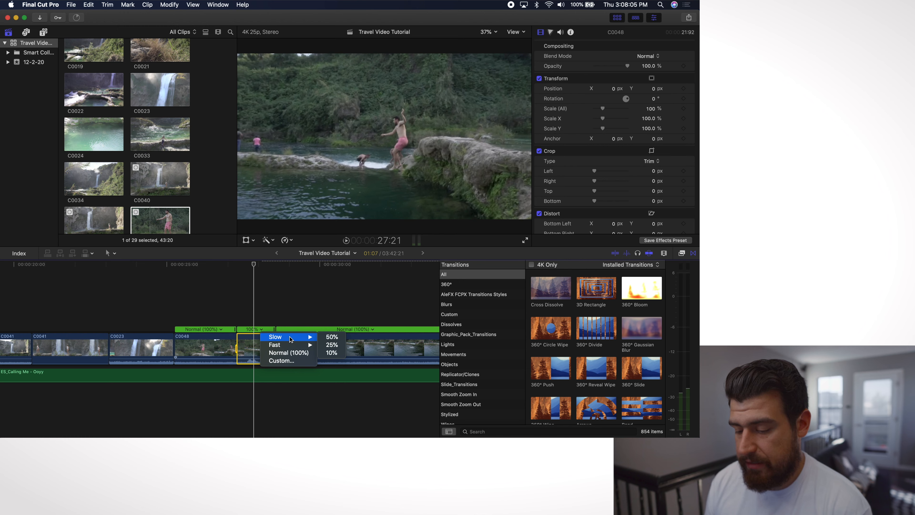
pyautogui.click(332, 345)
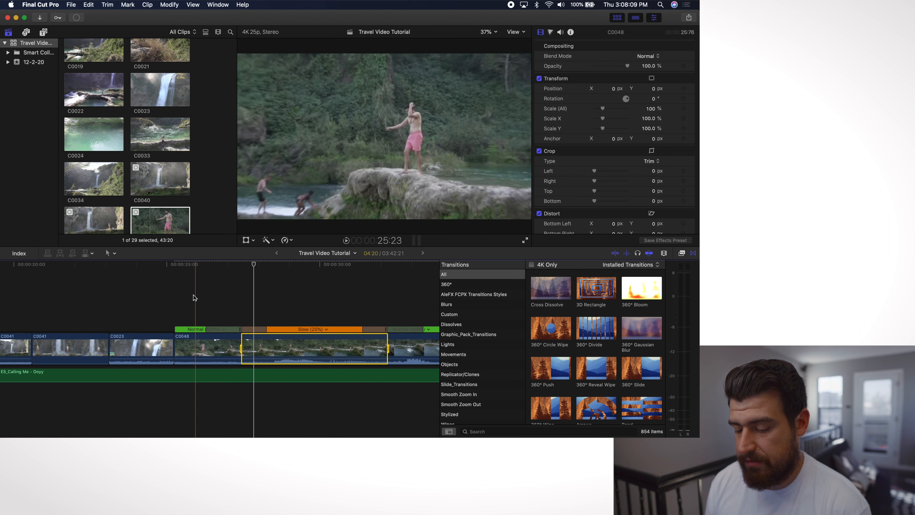
pyautogui.press('space')
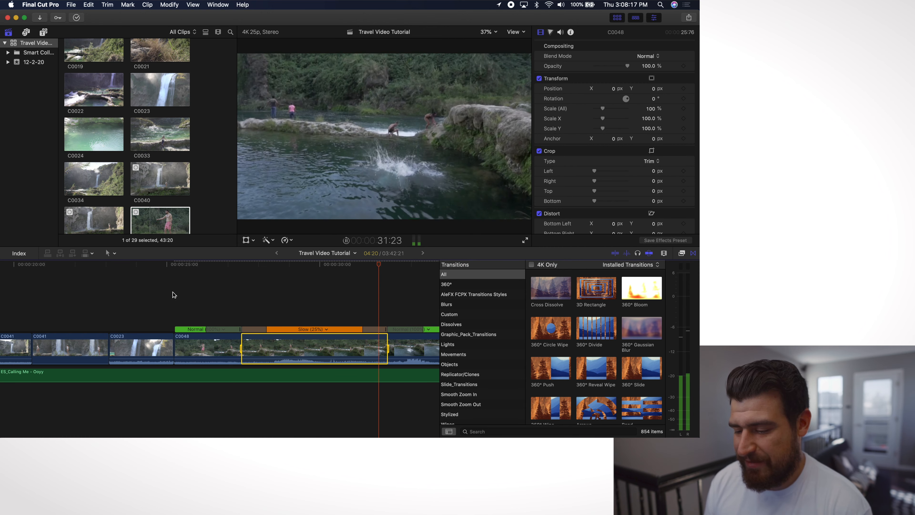
pyautogui.hscroll(1, 174, 294)
pyautogui.press('space')
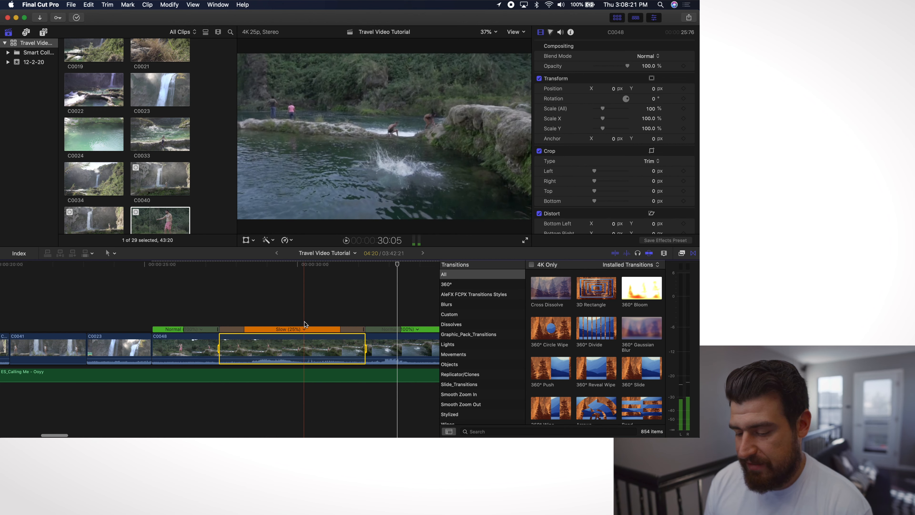
# Raise the ES_Calling Me music volume to 1.0 dB and play back from C0023 through the slowed jump
pyautogui.press('super+minus')
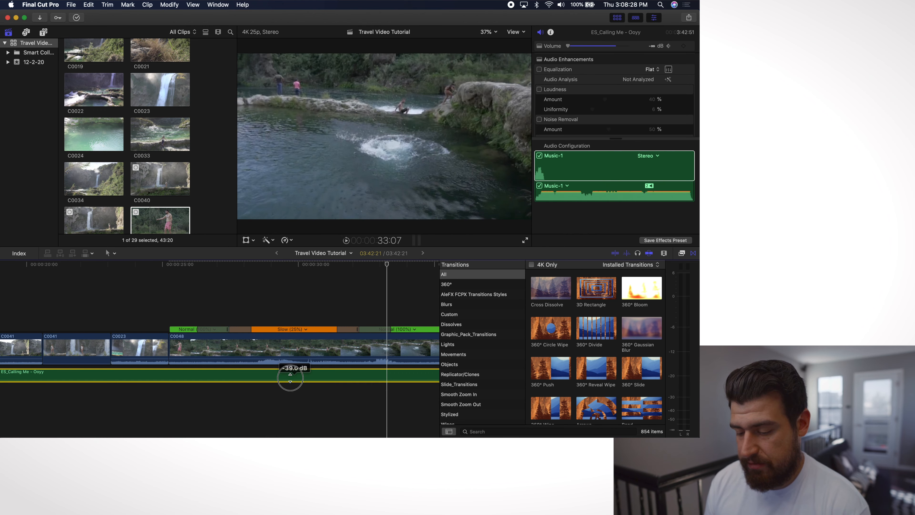
pyautogui.moveTo(290, 378); pyautogui.dragTo(291, 376)
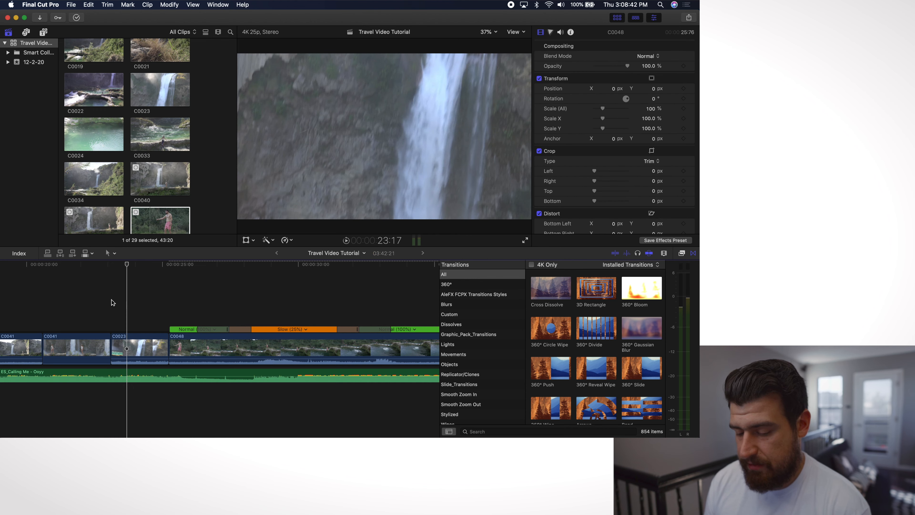
pyautogui.click(111, 299)
pyautogui.press('space')
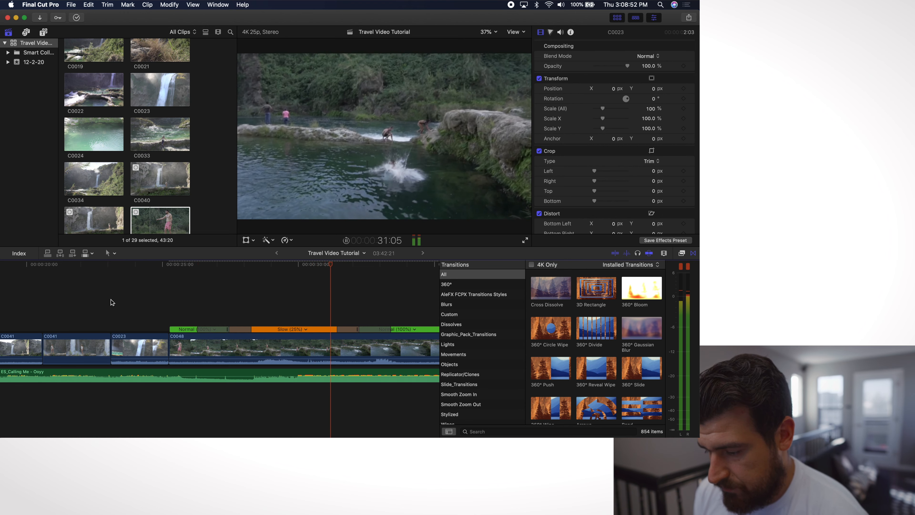
pyautogui.hscroll(3, 112, 302)
pyautogui.press('space')
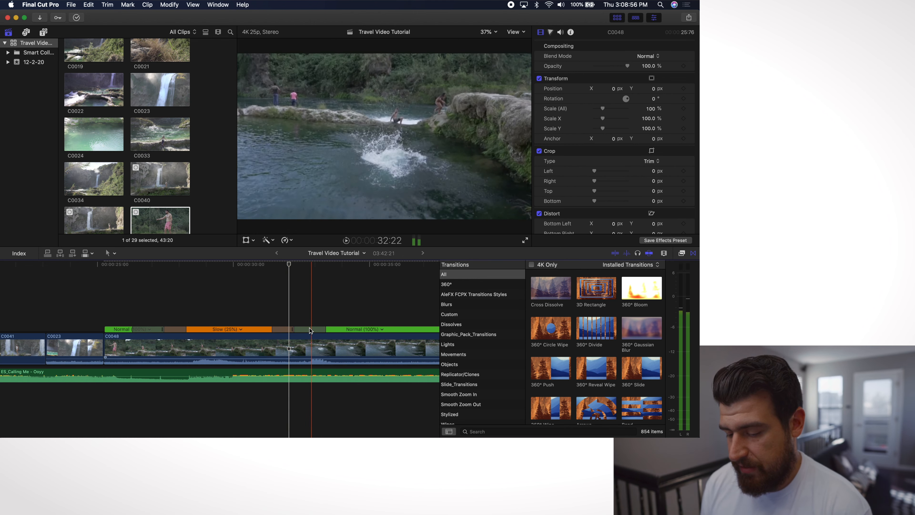
# Set the slowed middle segment of C0048 to 50% speed and play back the jump
pyautogui.click(240, 328)
pyautogui.click(244, 328)
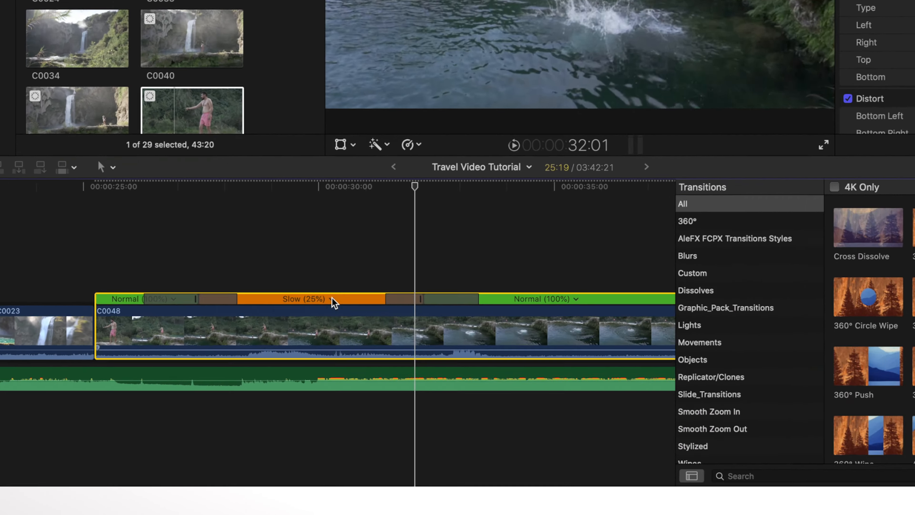
pyautogui.click(245, 329)
pyautogui.click(244, 328)
pyautogui.moveTo(256, 338)
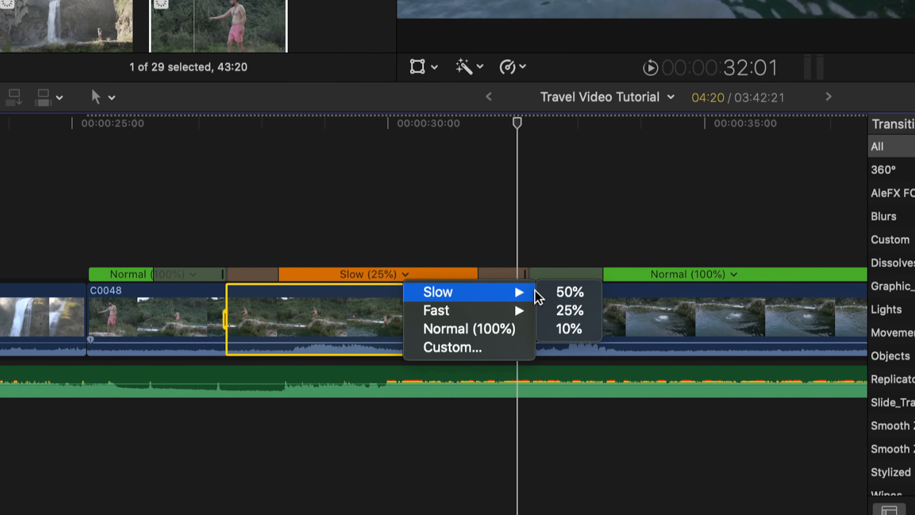
pyautogui.click(569, 291)
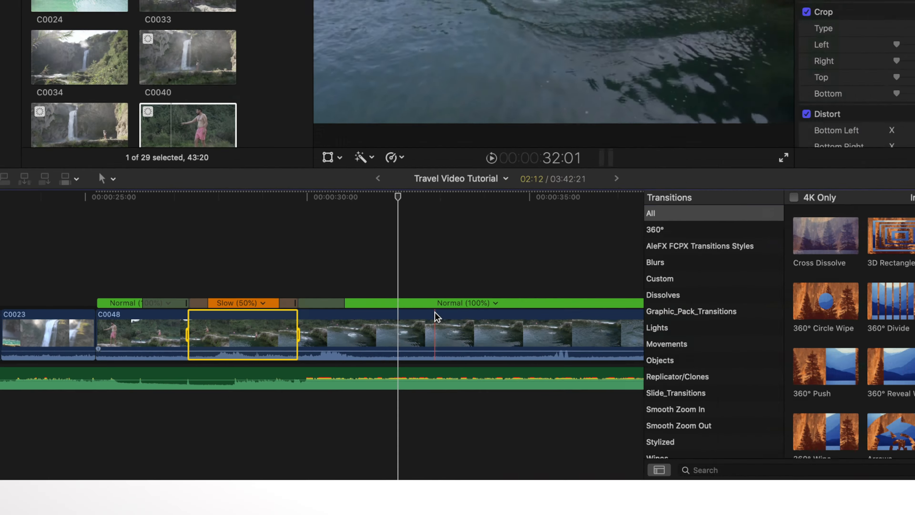
pyautogui.press('space')
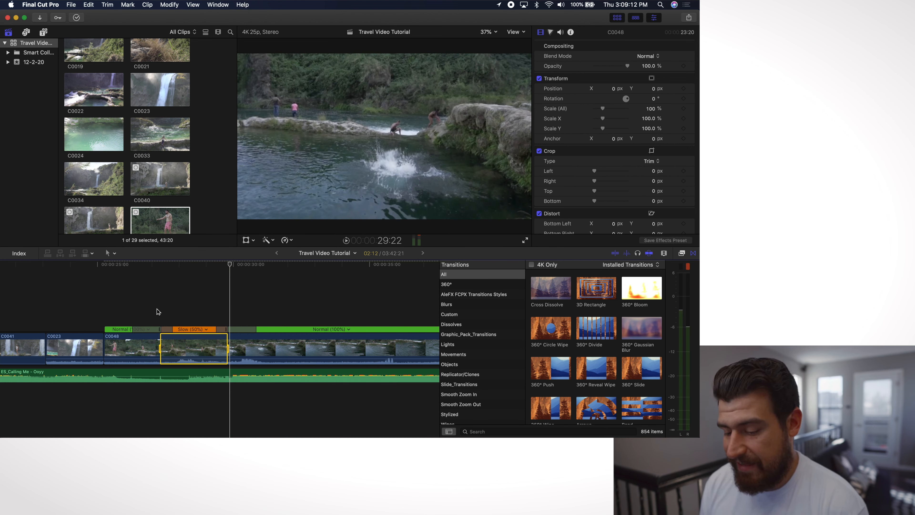
# Cut C0048 at 30:00, just after the splash begins, and delete the remainder of the clip
pyautogui.click(231, 267)
pyautogui.moveTo(230, 265); pyautogui.dragTo(233, 266)
pyautogui.click(231, 347)
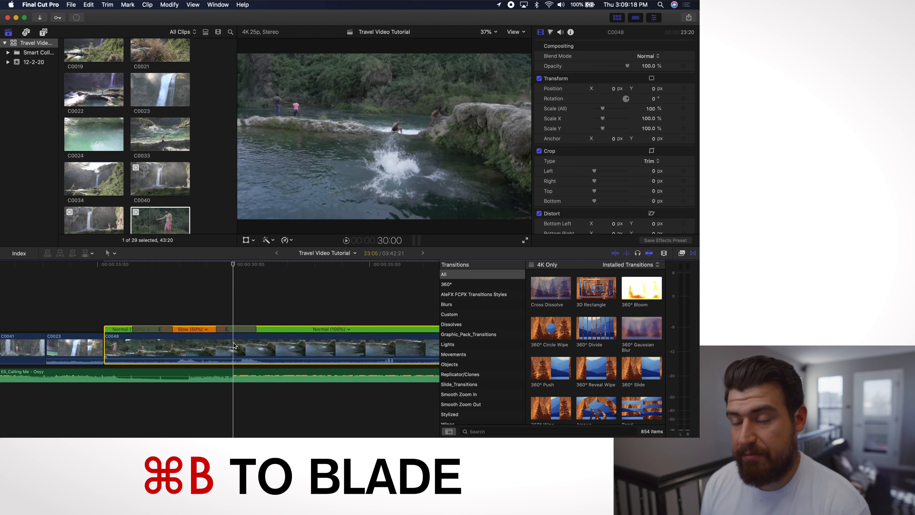
pyautogui.press('super+b')
pyautogui.click(251, 346)
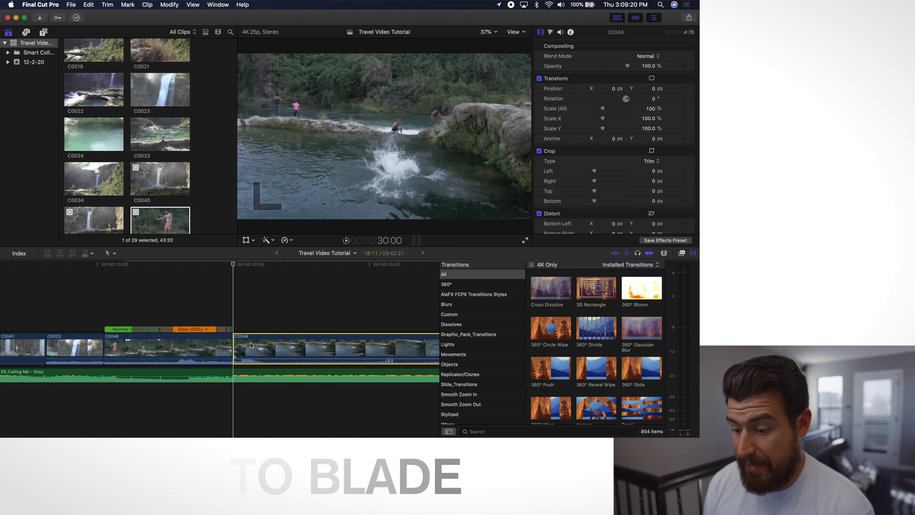
pyautogui.press('Delete')
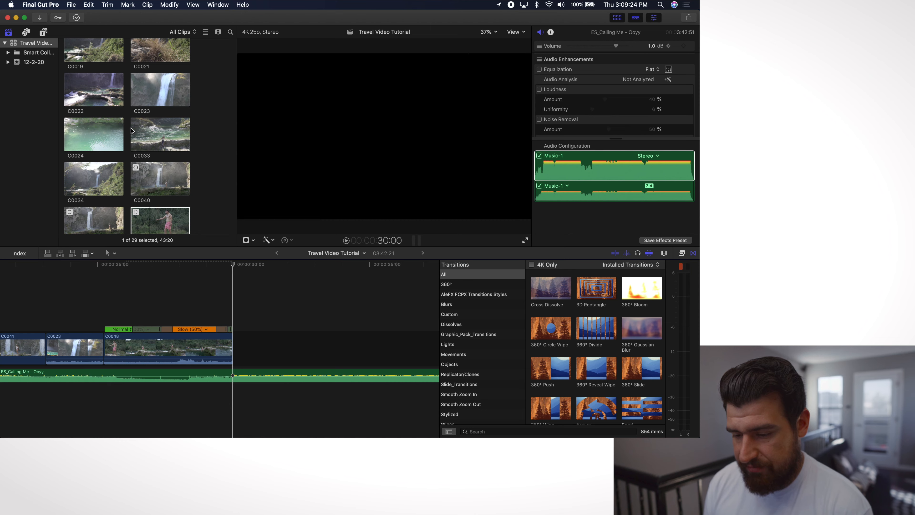
# Find drone clip DJI_0505 in the browser and add it to the timeline after C0048
pyautogui.scroll(-10, 131, 131)
pyautogui.scroll(10, 132, 131)
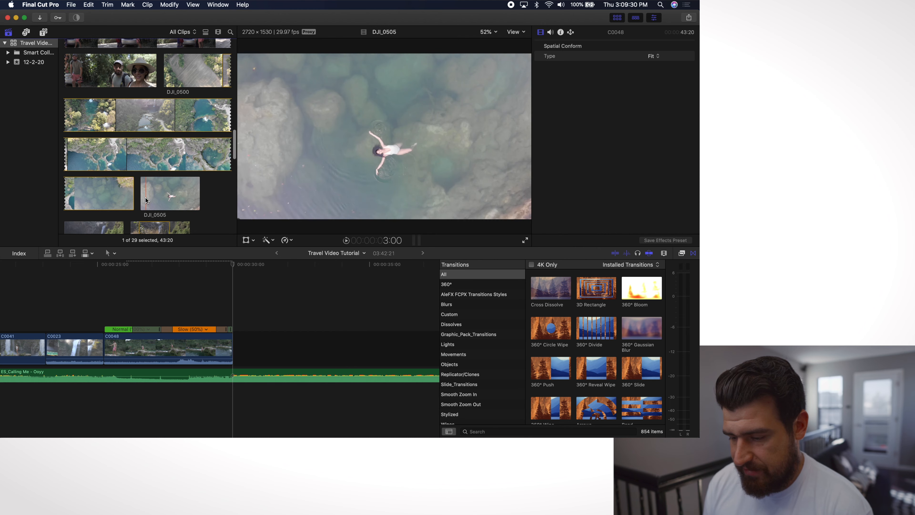
pyautogui.click(163, 195)
pyautogui.moveTo(258, 233); pyautogui.dragTo(236, 346)
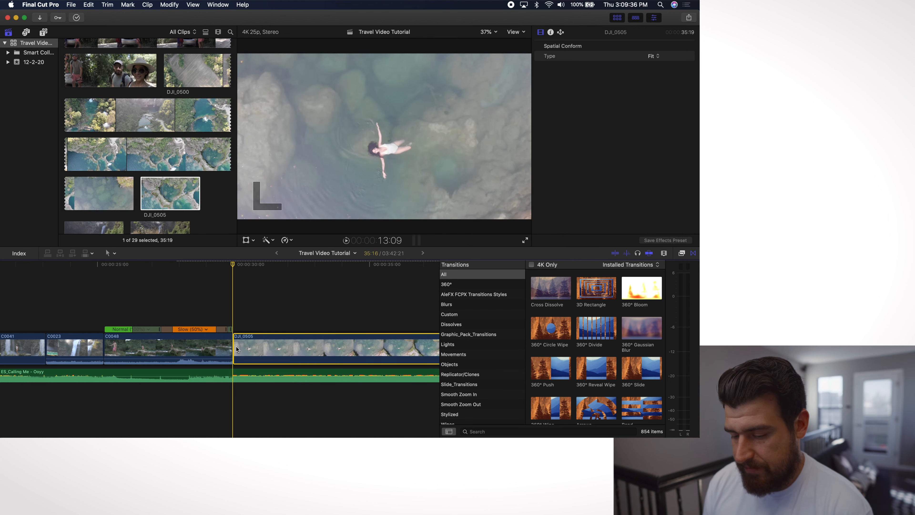
# Cut DJI_0505 at 33:06 and delete the part before the cut
pyautogui.moveTo(235, 264); pyautogui.dragTo(322, 271)
pyautogui.press('super+b')
pyautogui.click(305, 343)
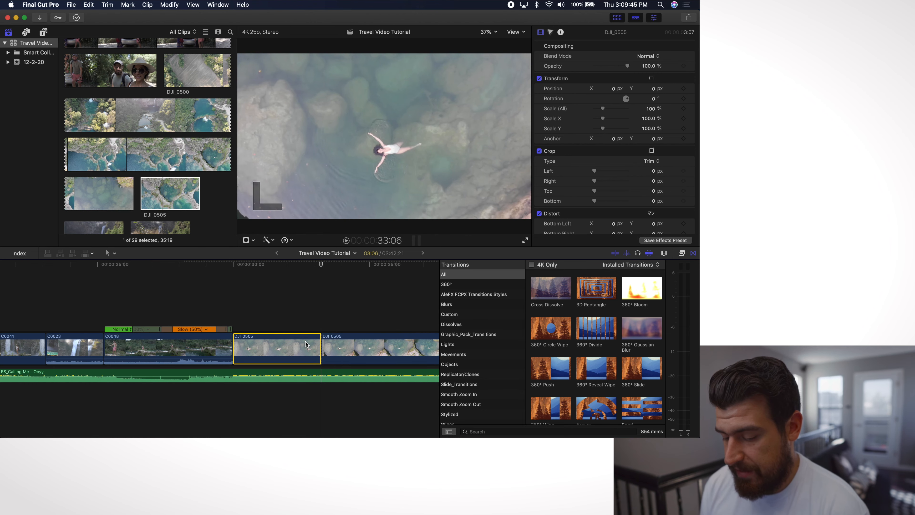
pyautogui.press('Delete')
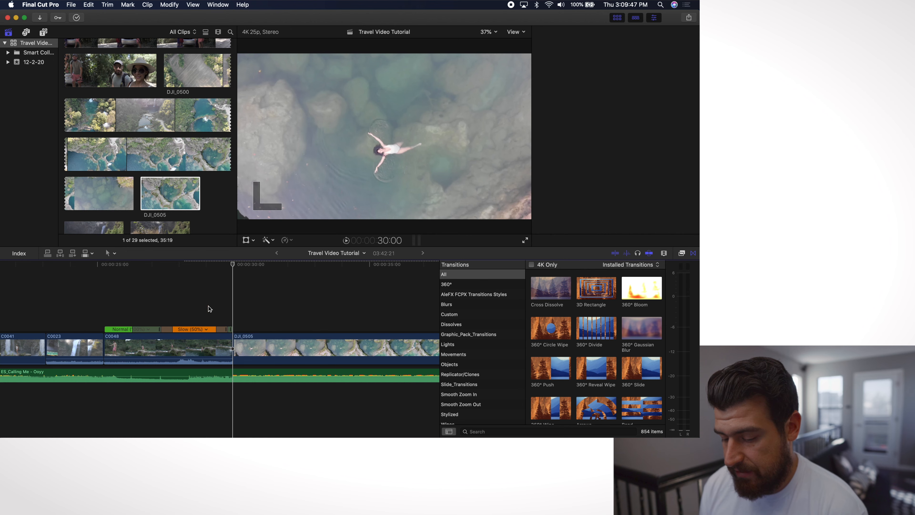
# Play back the cut from C0048 into DJI_0505, and scrub through the drone clip from 30:00 to 36:00
pyautogui.press('space')
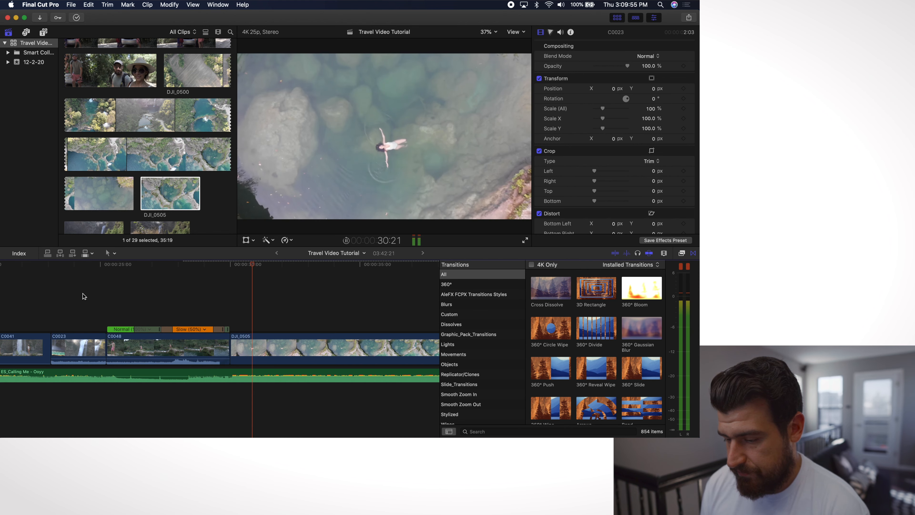
pyautogui.moveTo(288, 266); pyautogui.dragTo(237, 274)
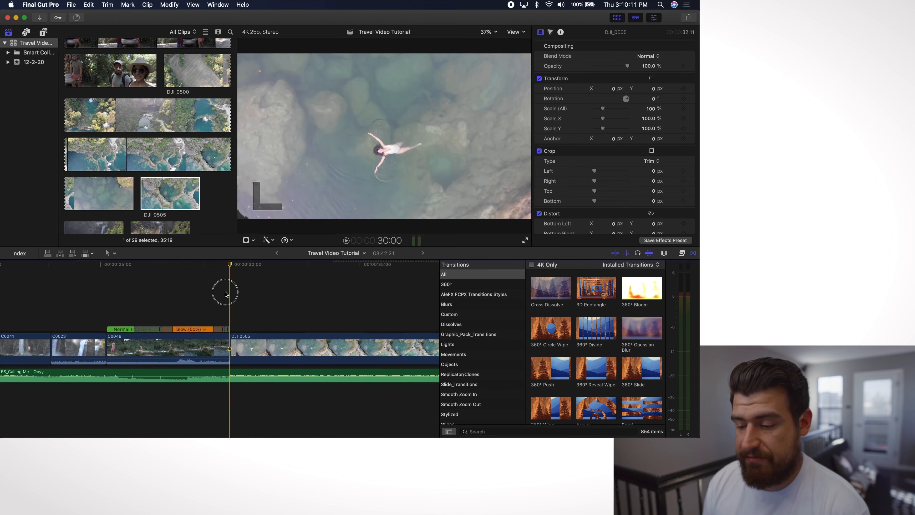
pyautogui.moveTo(225, 292); pyautogui.dragTo(385, 299)
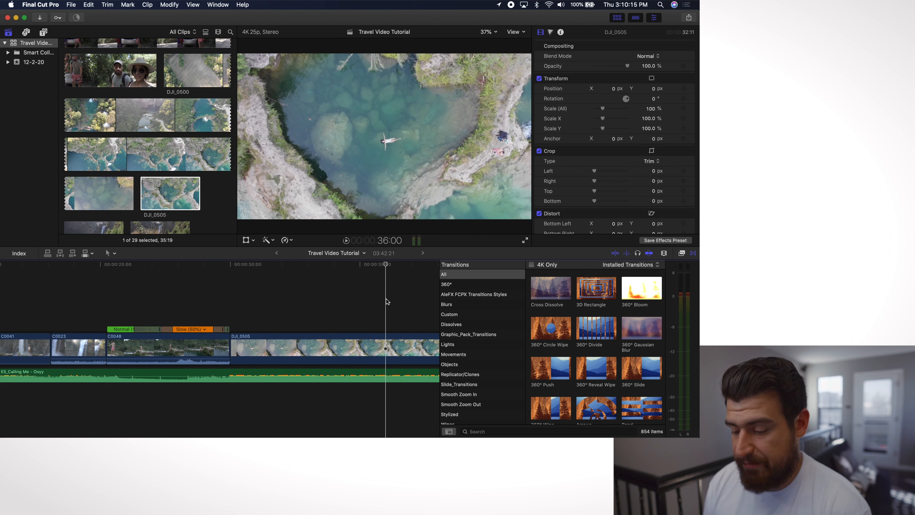
# Split the speed of DJI_0505 at 36:00 with Blade Speed and select the segment before the split
pyautogui.click(386, 343)
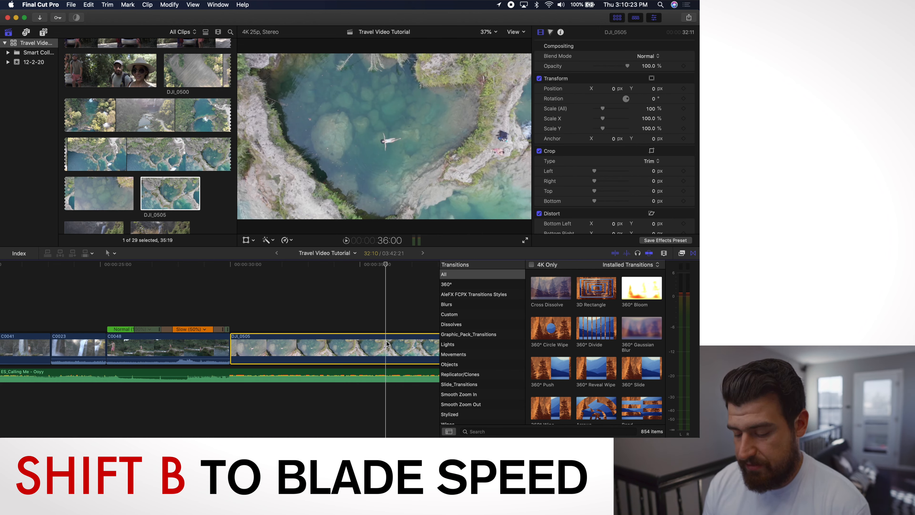
pyautogui.hotkey('shift', 'b')
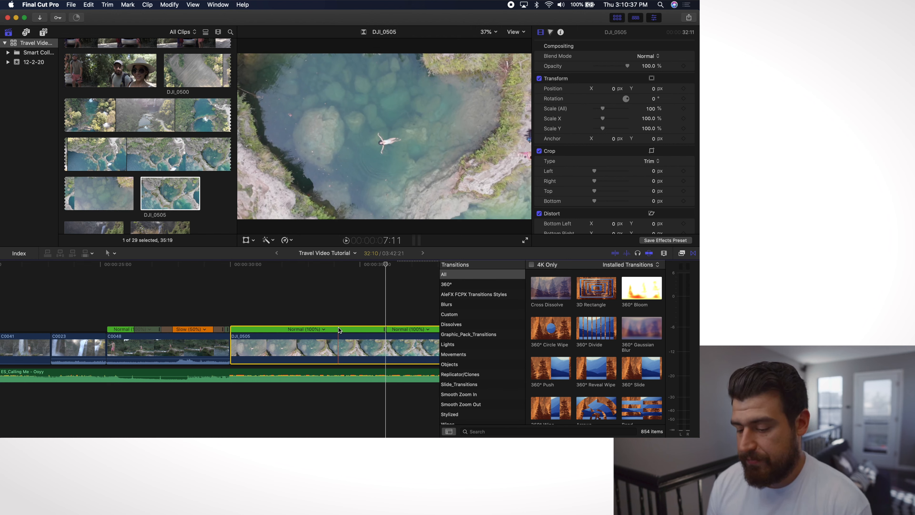
pyautogui.click(339, 329)
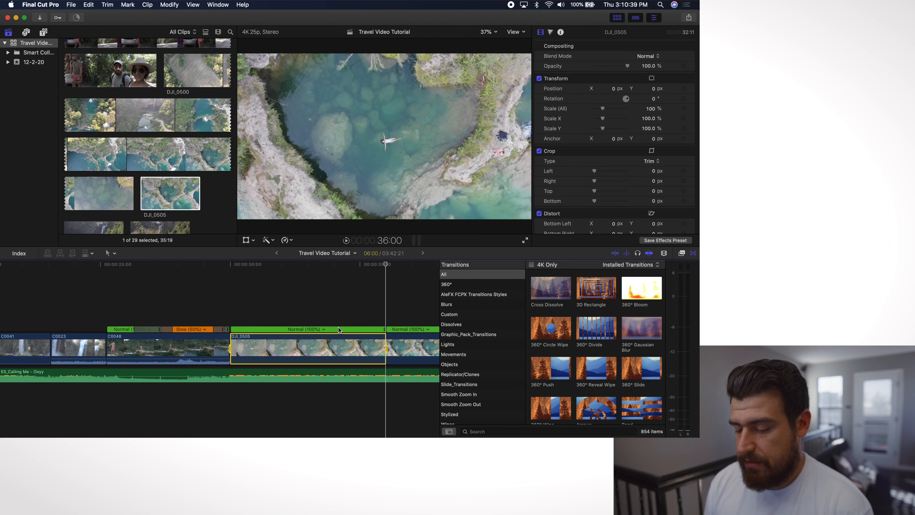
# Set the first speed segment of DJI_0505 to 2x fast and play back the result
pyautogui.click(324, 329)
pyautogui.moveTo(338, 346)
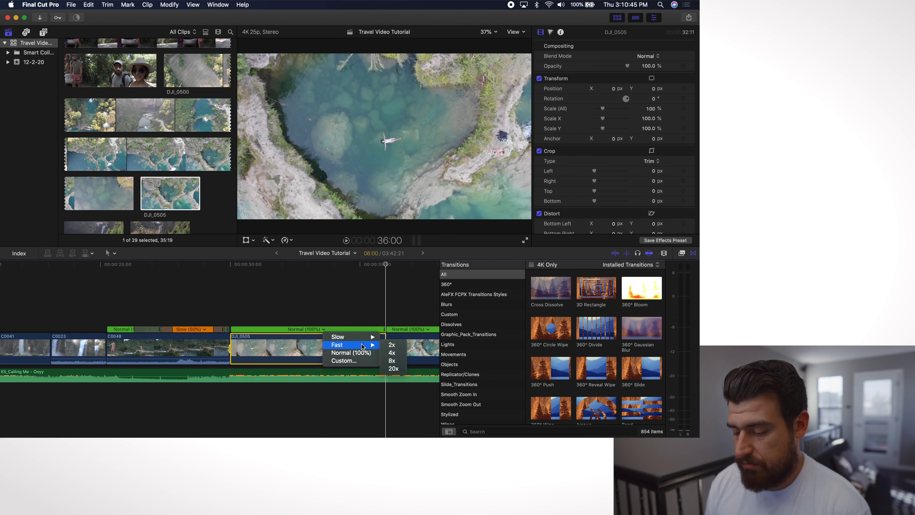
pyautogui.click(391, 346)
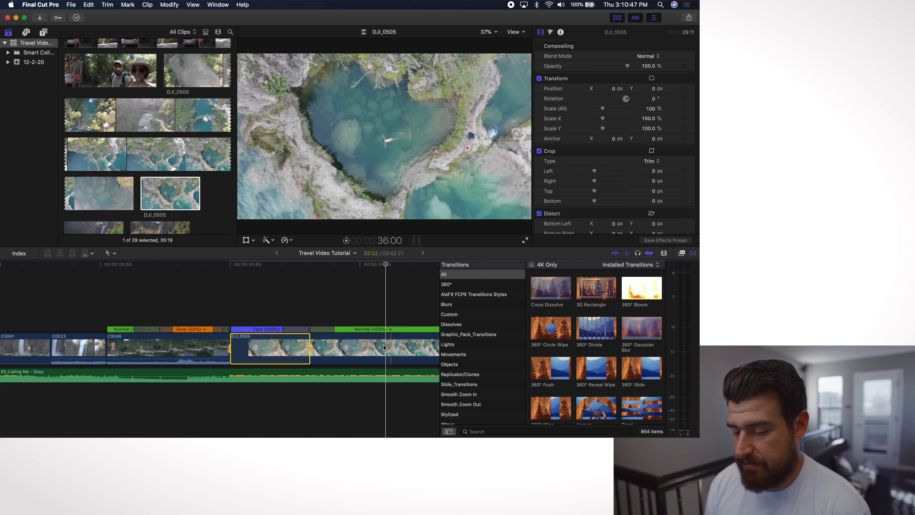
pyautogui.press('space')
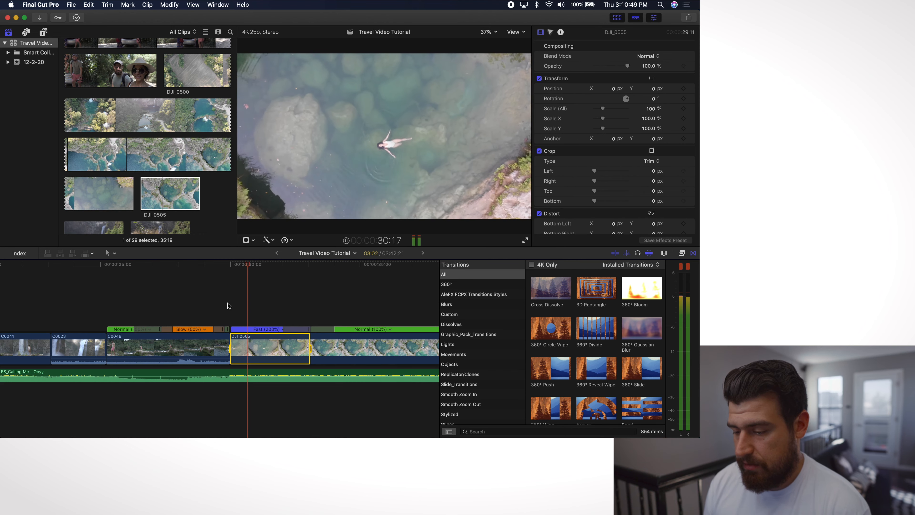
# Set the first speed segment of DJI_0505 to 8x fast and play back the sequence from the end of C0023
pyautogui.click(283, 329)
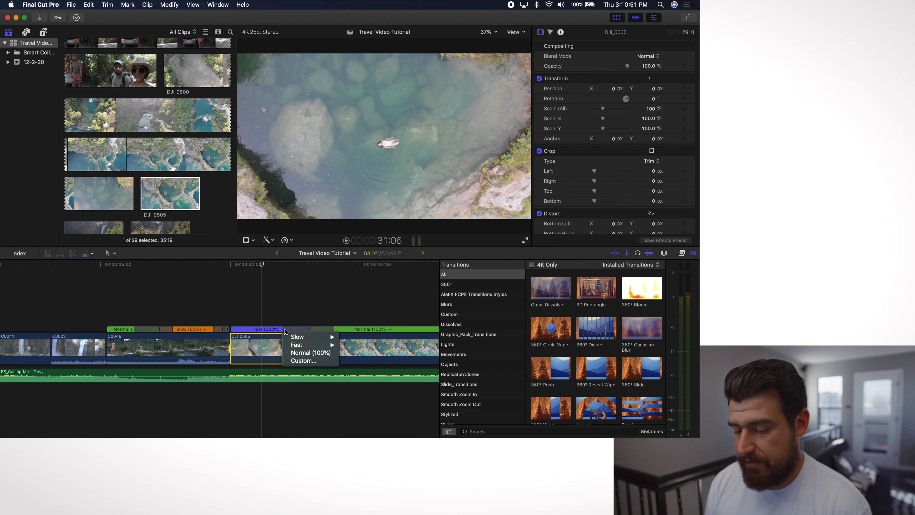
pyautogui.moveTo(294, 345)
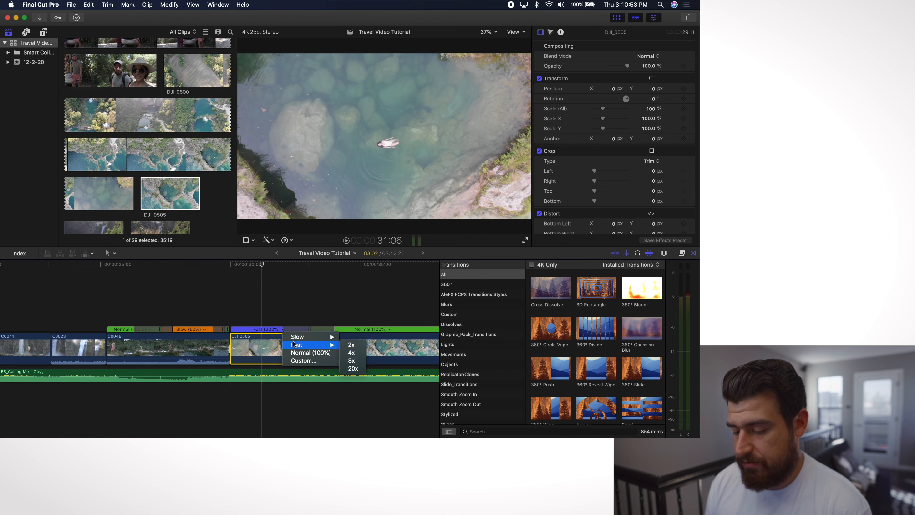
pyautogui.click(354, 359)
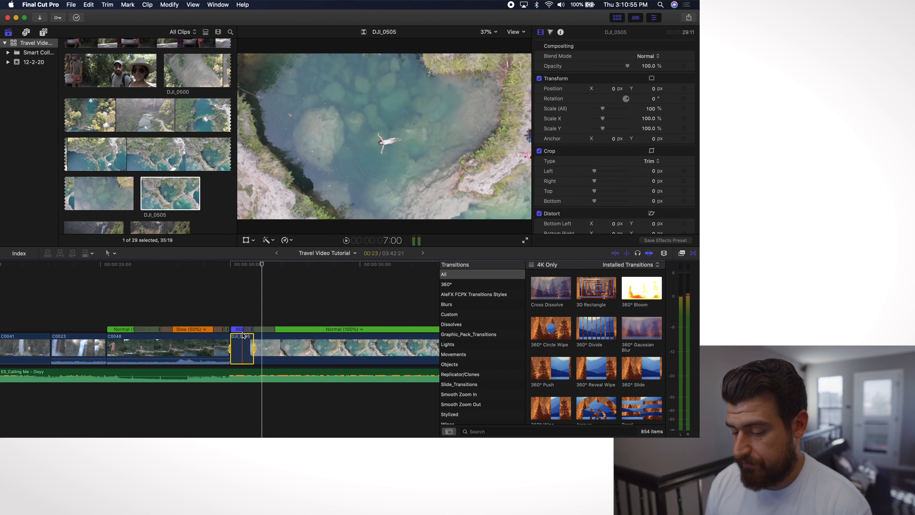
pyautogui.press('space')
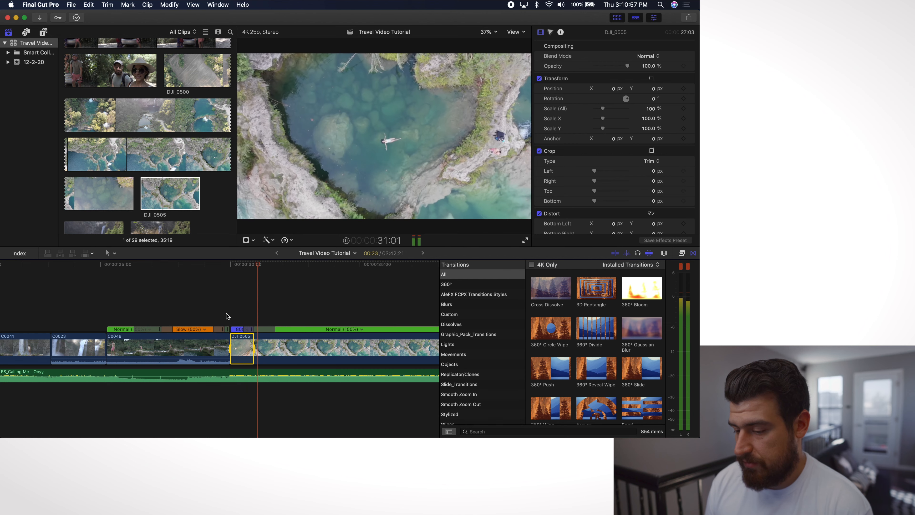
pyautogui.press('space')
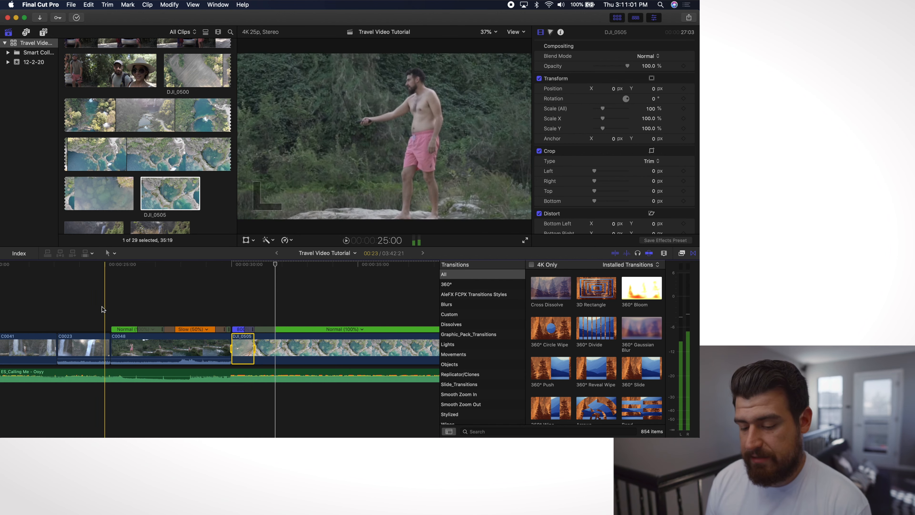
pyautogui.press('super+minus')
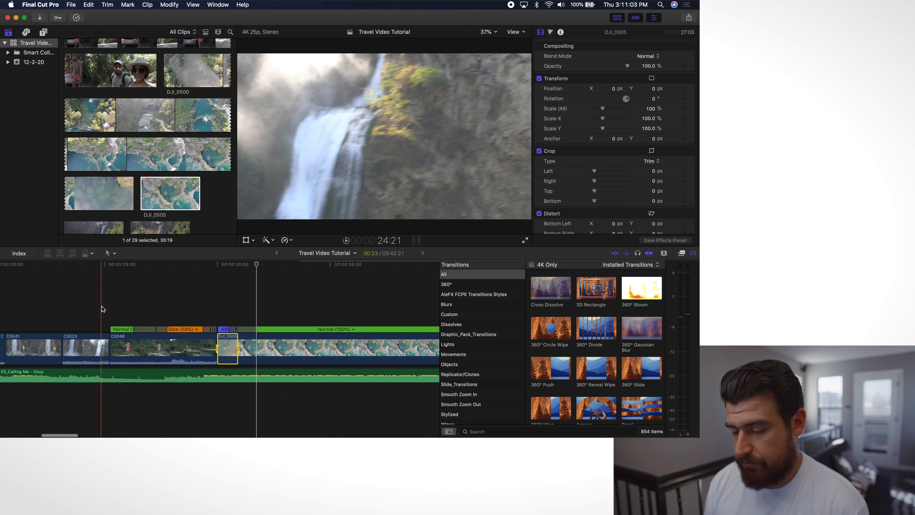
pyautogui.press('space')
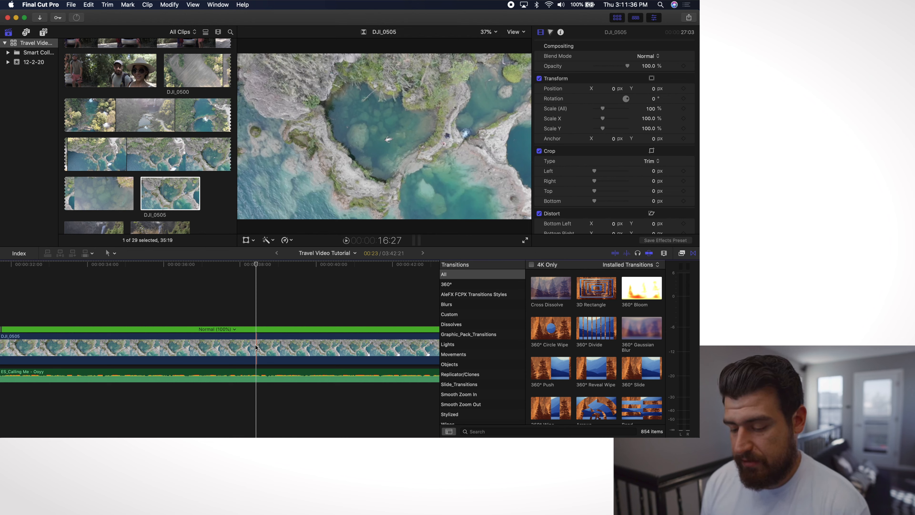
# Cut DJI_0505 at 38:11 and delete the part after the cut
pyautogui.click(255, 372)
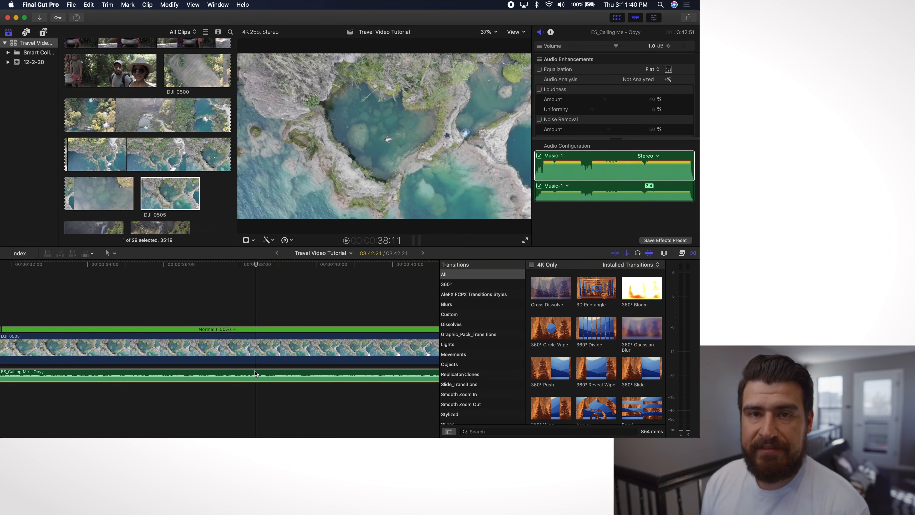
pyautogui.click(255, 346)
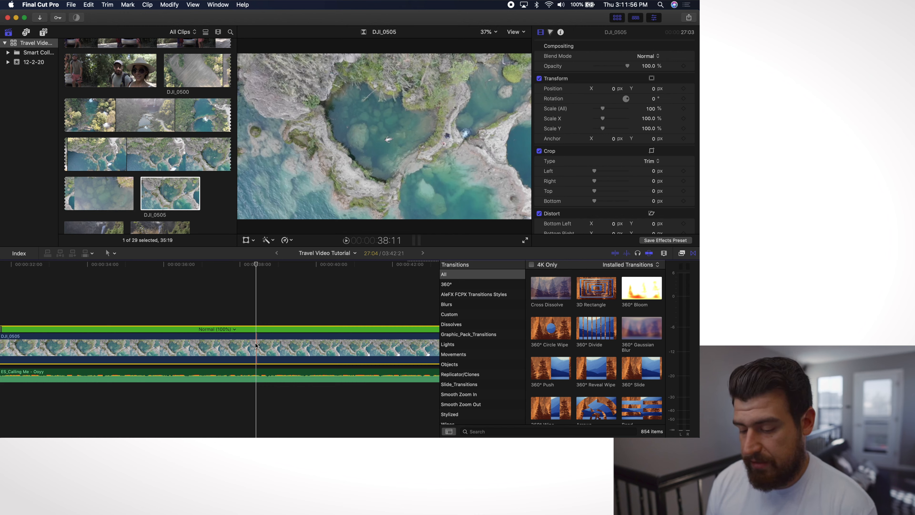
pyautogui.press('super+b')
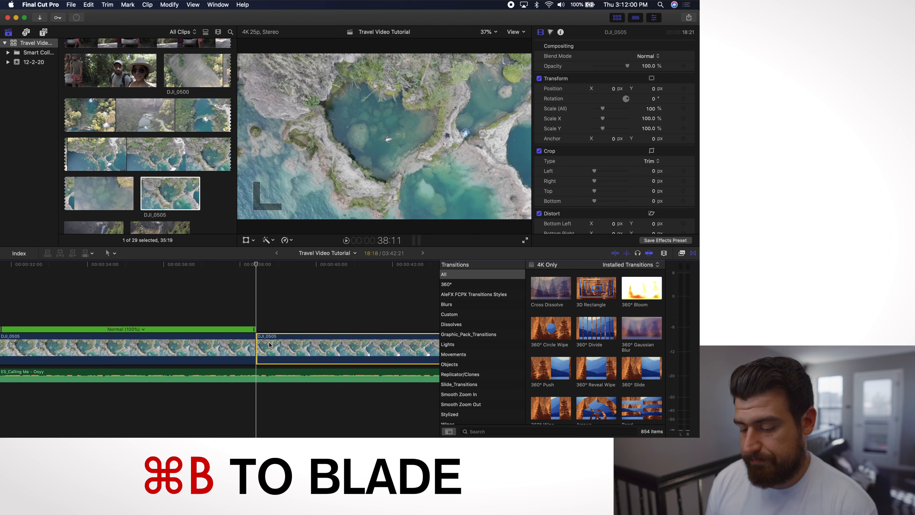
pyautogui.press('Delete')
# Cut the music track at 38:11, where DJI_0505 ends, and delete the rest of the music
pyautogui.click(254, 375)
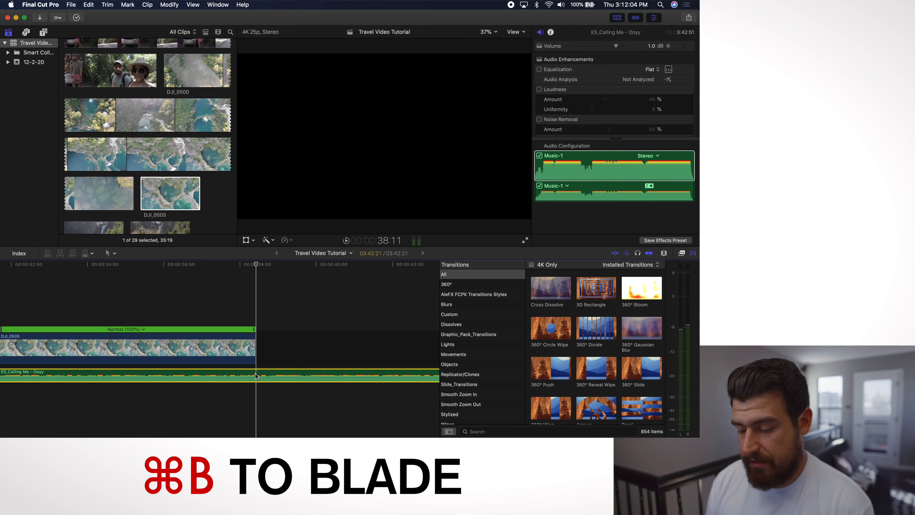
pyautogui.press('super+b')
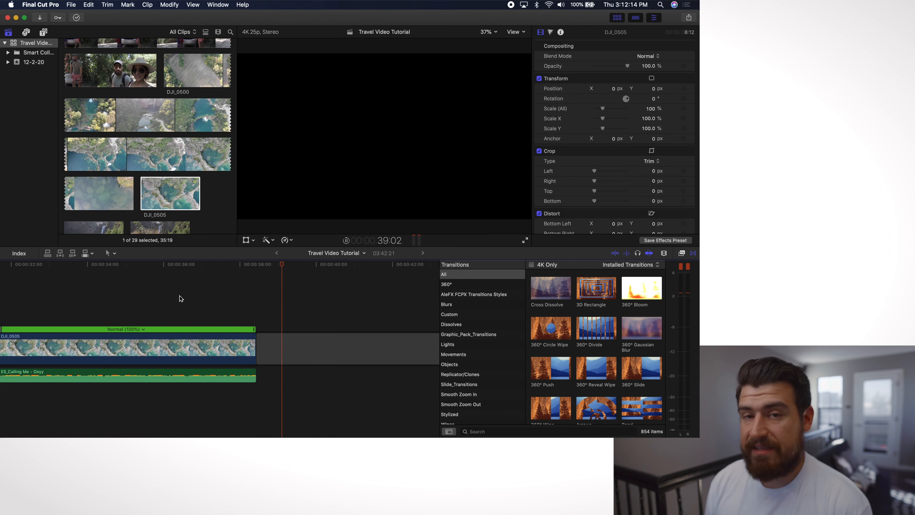
pyautogui.press('space')
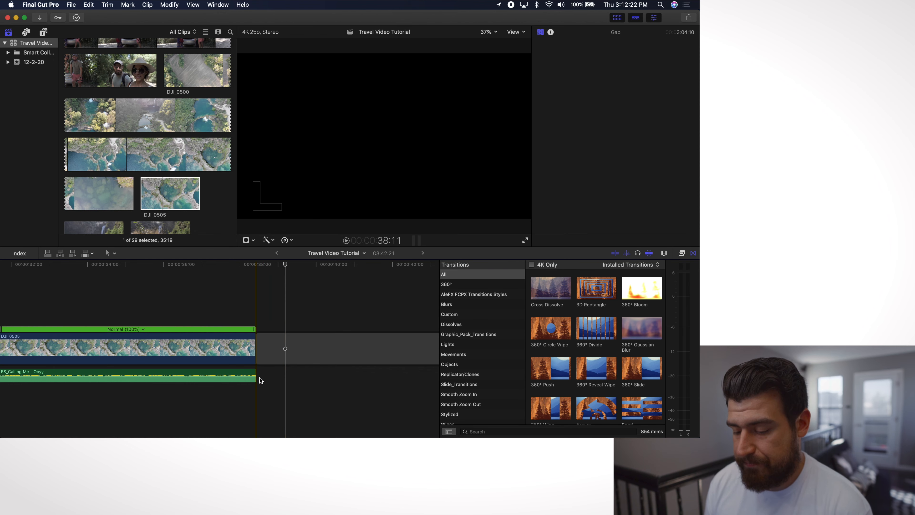
# Add a fade-out of about 01:17 to the end of the music track
pyautogui.moveTo(254, 375); pyautogui.dragTo(252, 375)
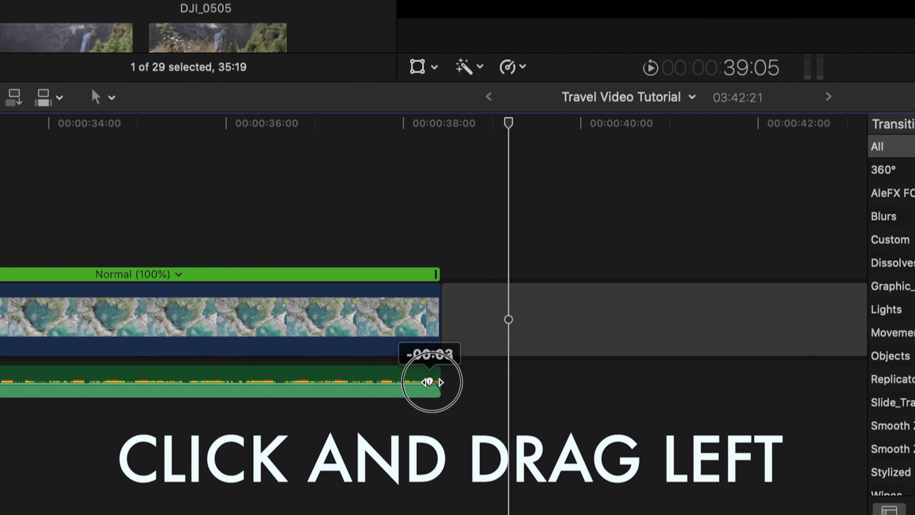
pyautogui.moveTo(430, 382); pyautogui.dragTo(292, 383)
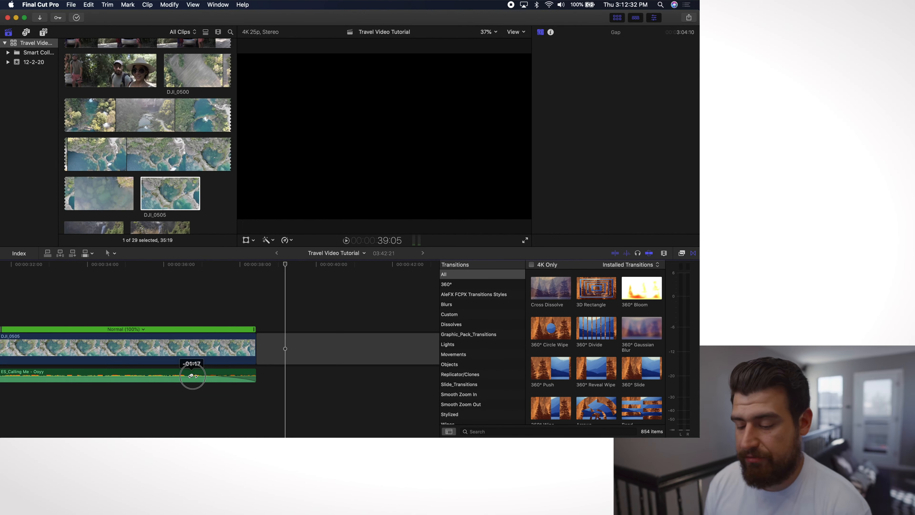
pyautogui.moveTo(192, 376); pyautogui.dragTo(192, 376)
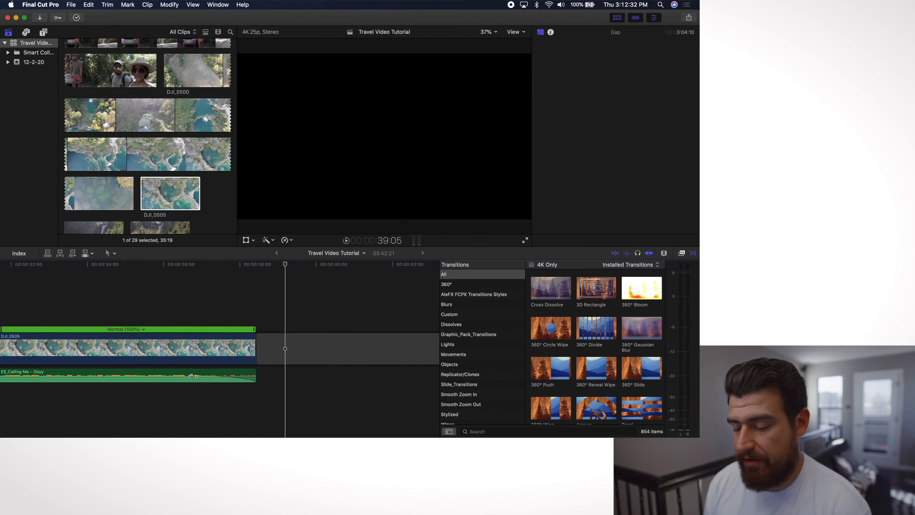
# Play back the ending from about 36:00 and lengthen the music's fade-out so it starts earlier
pyautogui.click(182, 311)
pyautogui.press('space')
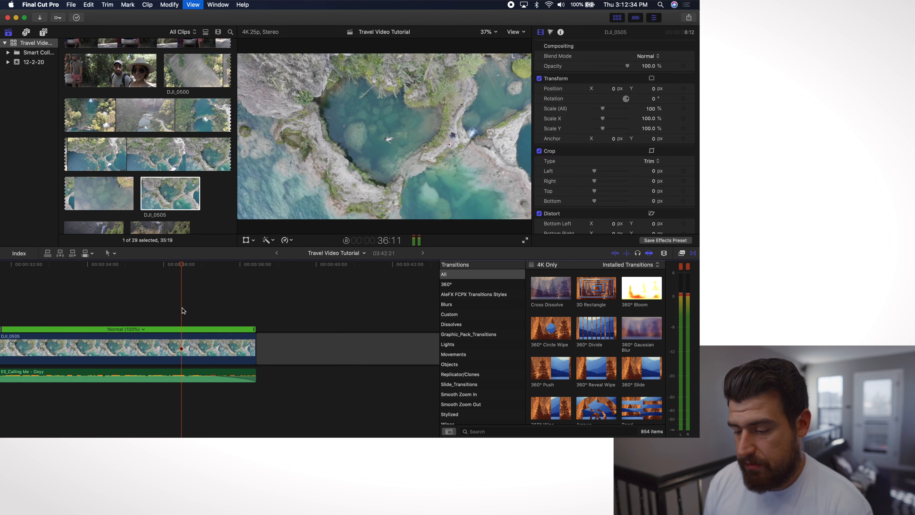
pyautogui.press('space')
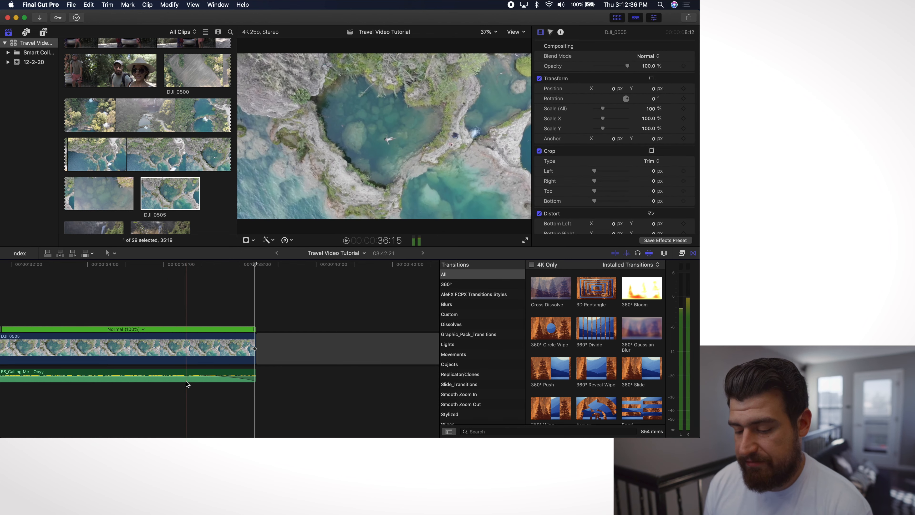
pyautogui.moveTo(189, 376); pyautogui.dragTo(115, 376)
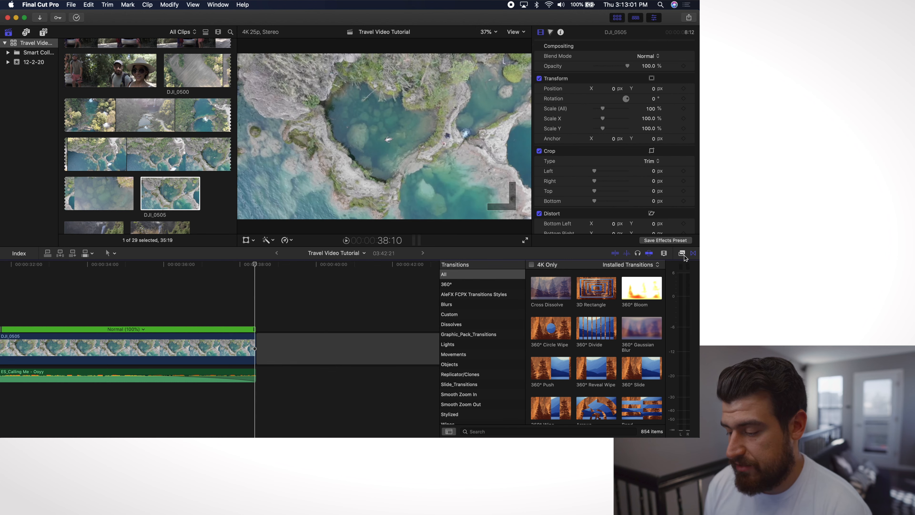
pyautogui.click(693, 253)
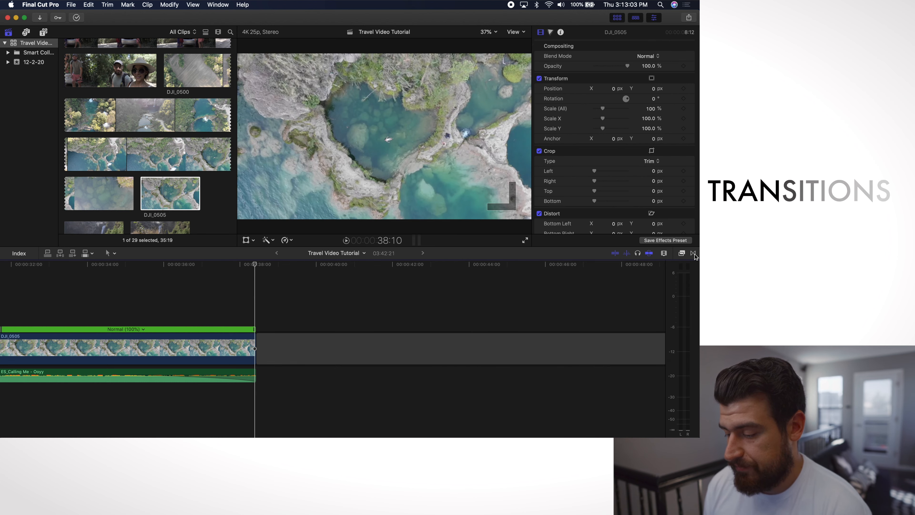
pyautogui.click(693, 253)
pyautogui.click(693, 253)
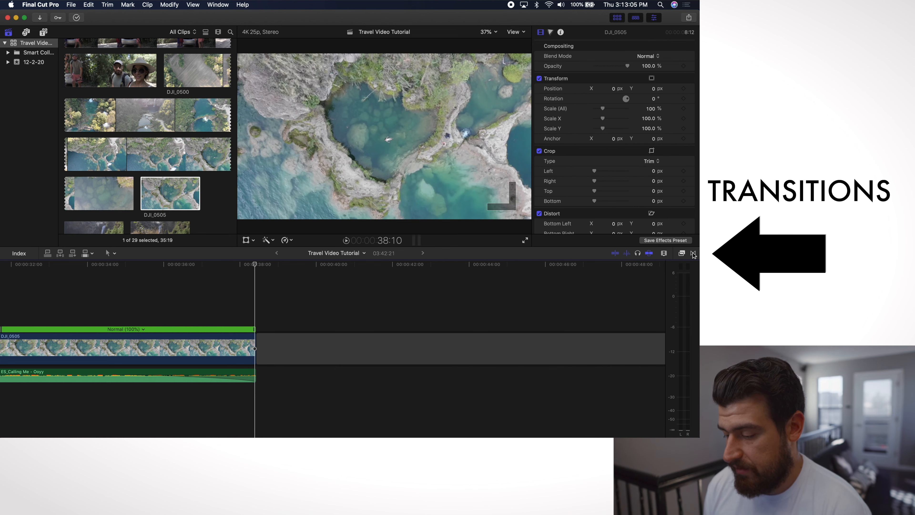
pyautogui.click(692, 253)
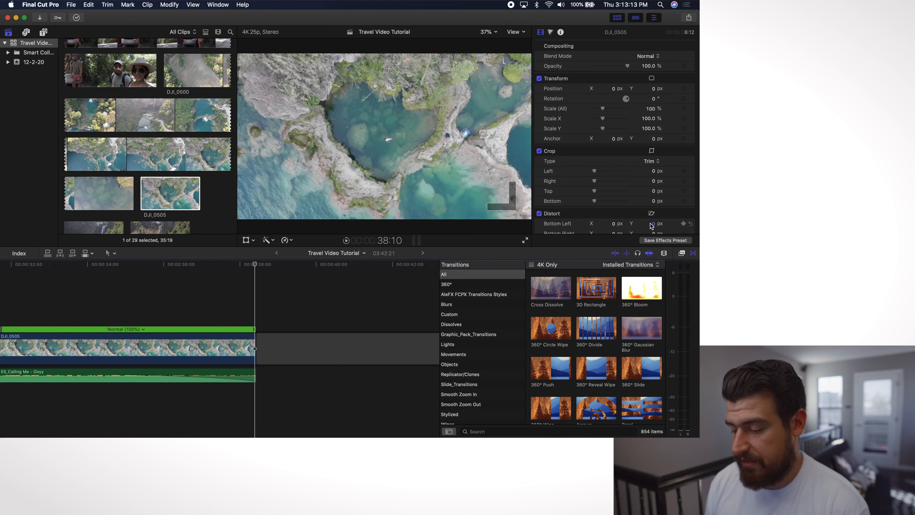
# Try a Cross Dissolve transition between C0023 and C0048, and delete it after playing it back
pyautogui.click(548, 288)
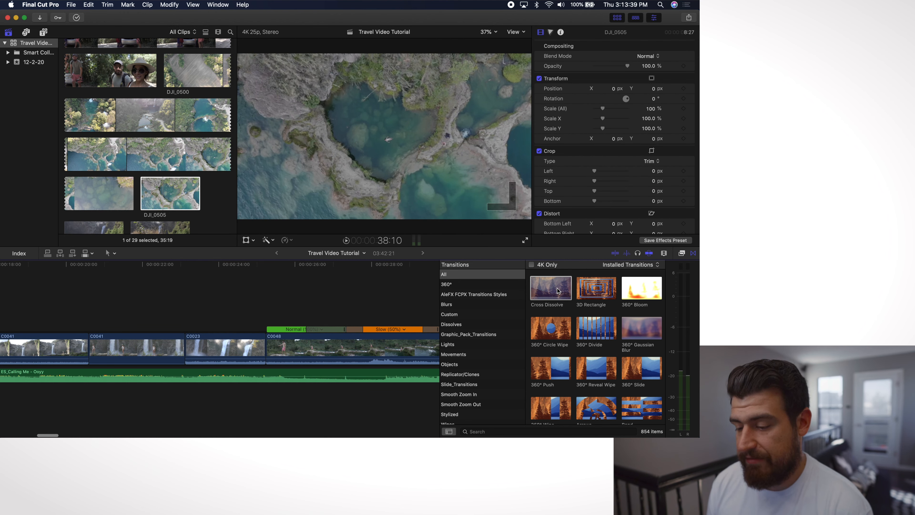
pyautogui.moveTo(557, 291); pyautogui.dragTo(242, 349)
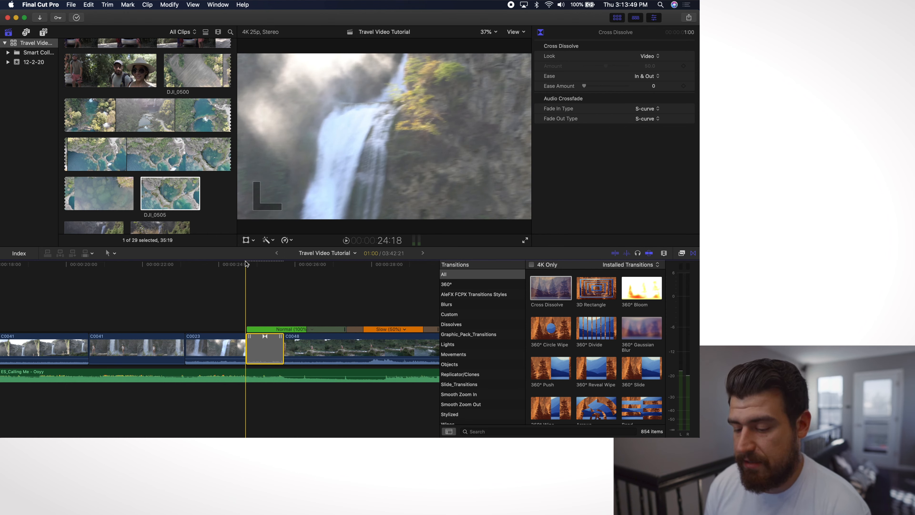
pyautogui.moveTo(246, 264); pyautogui.dragTo(208, 271)
pyautogui.press('space')
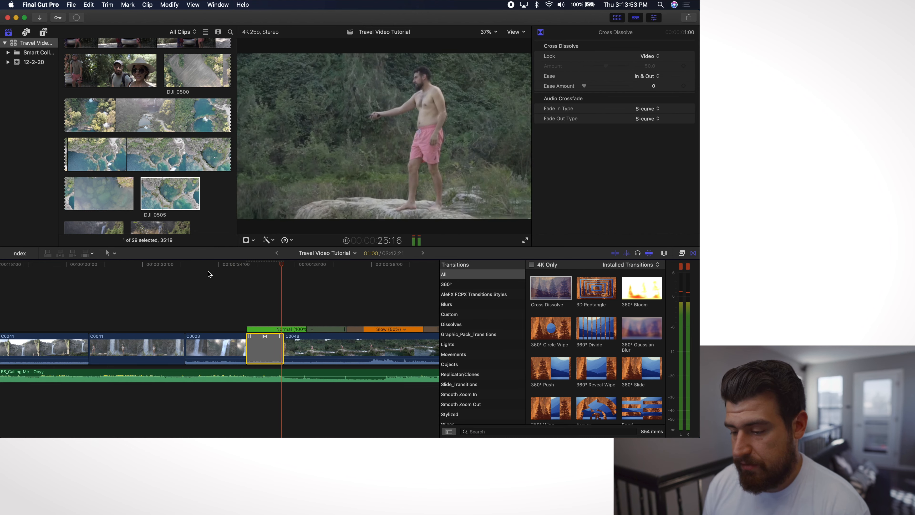
pyautogui.press('space')
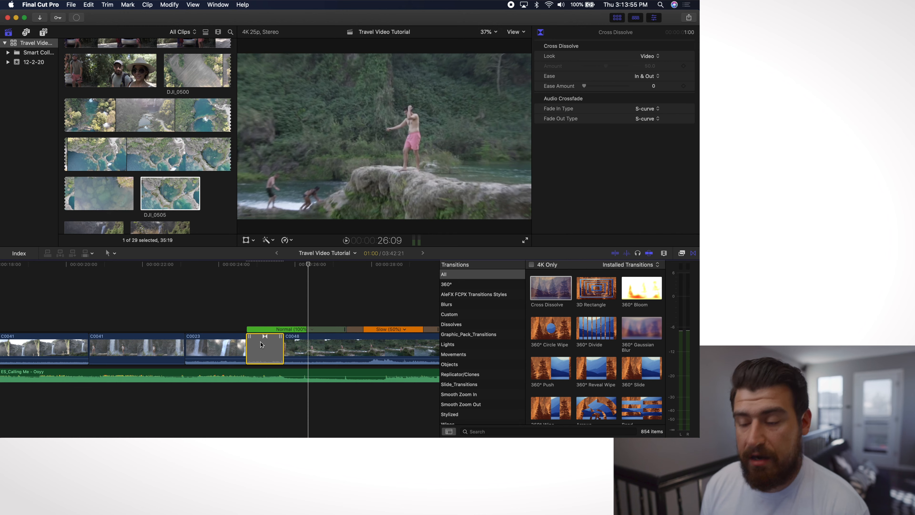
pyautogui.press('Delete')
pyautogui.press('Up')
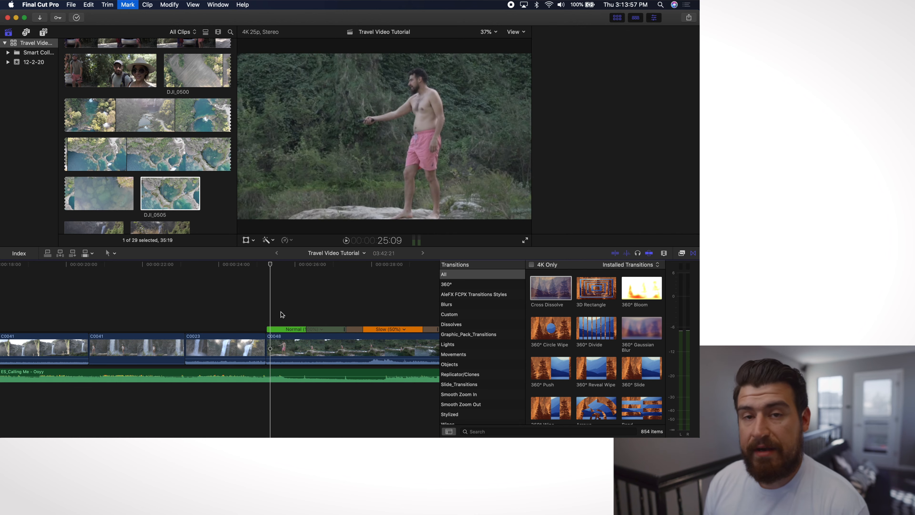
# Add a Cross Dissolve at the end of DJI_0505 and play back the ending from 37:02
pyautogui.hscroll(6, 285, 309)
pyautogui.hscroll(9, 286, 309)
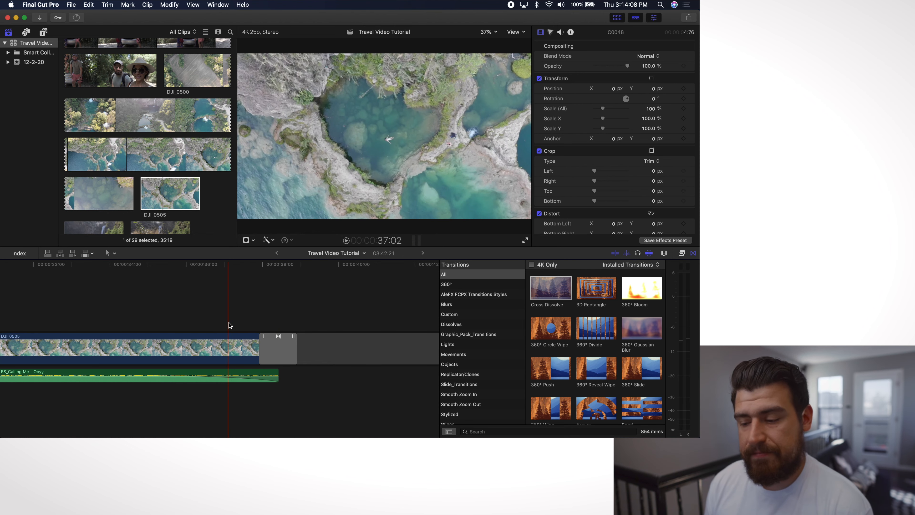
pyautogui.press('space')
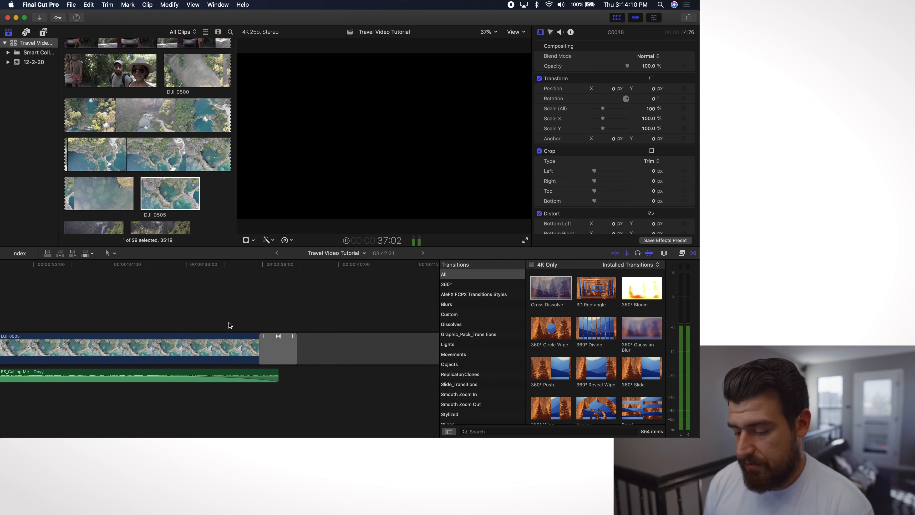
# Extend the end of the music track to the end of the closing dissolve, and delete the long gap that follows it
pyautogui.press('space')
pyautogui.moveTo(278, 373); pyautogui.dragTo(296, 373)
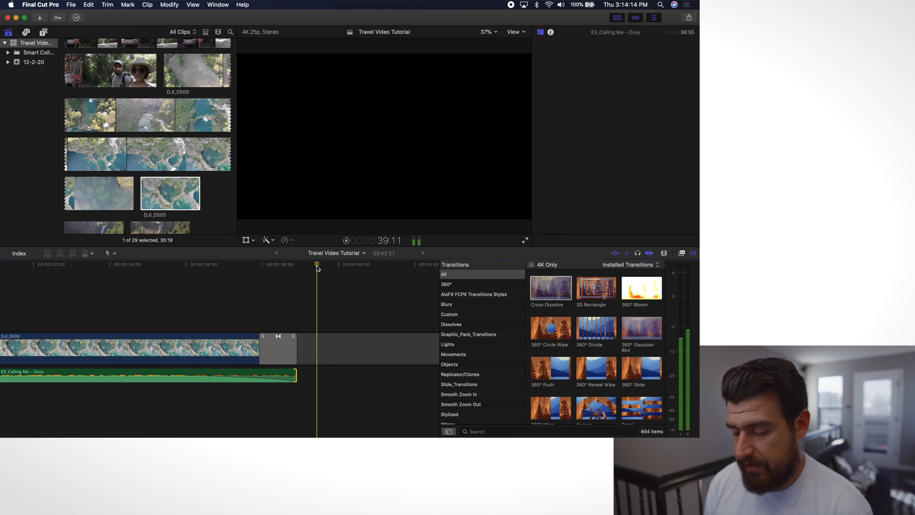
pyautogui.click(296, 266)
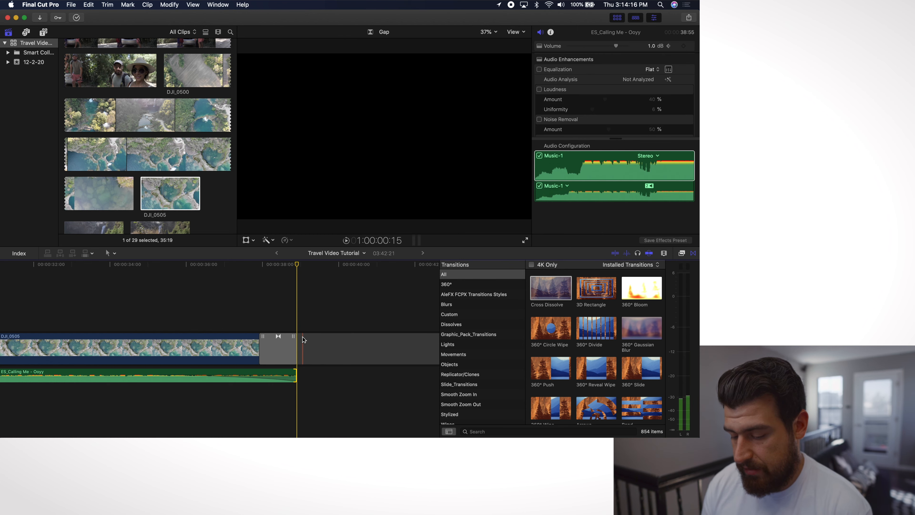
pyautogui.click(310, 340)
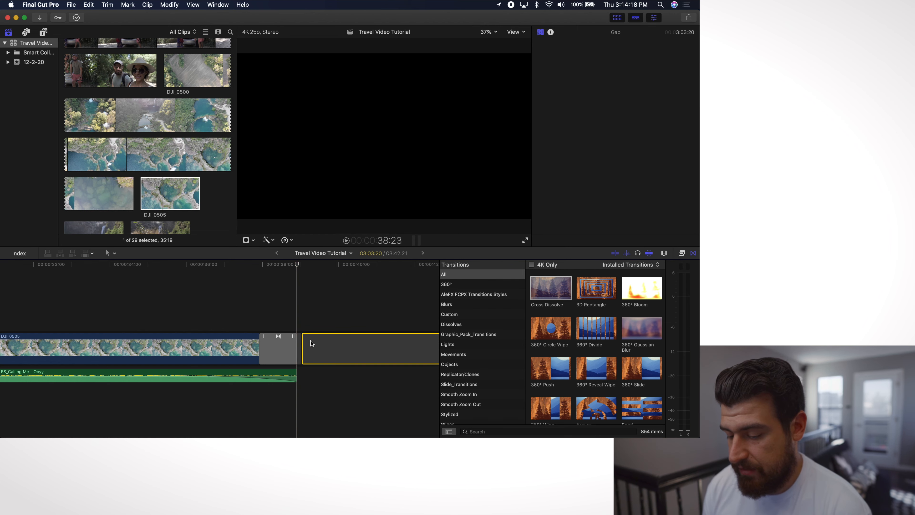
pyautogui.press('BackSpace')
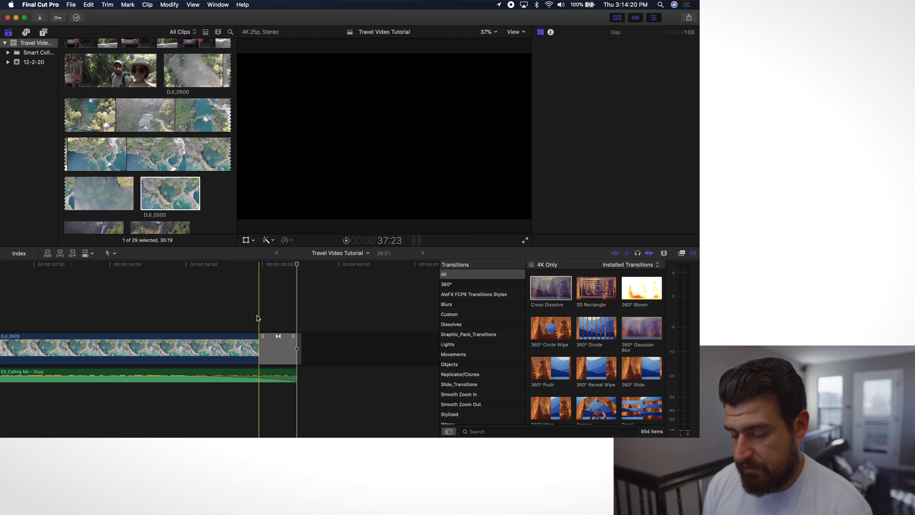
pyautogui.press('space')
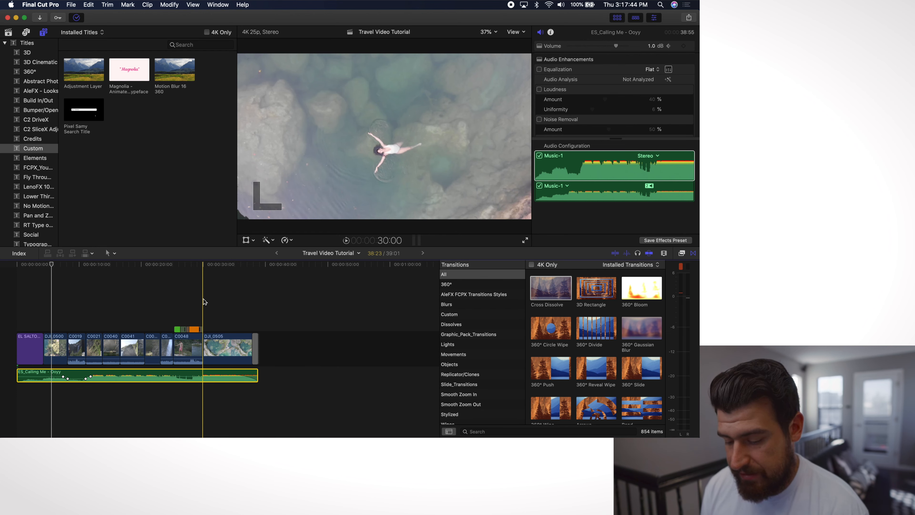
# Disable the ES_Calling Me - Ooyy music clip so that it is muted
pyautogui.click(200, 373)
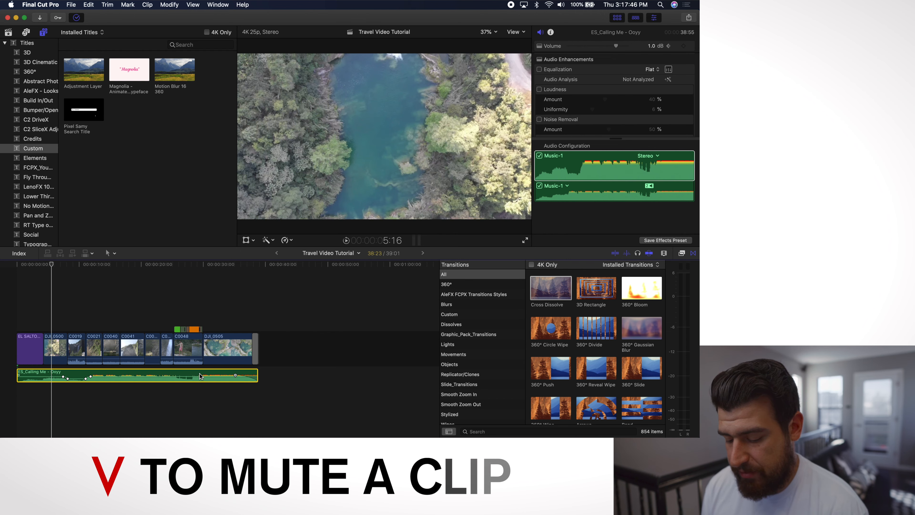
pyautogui.press('v')
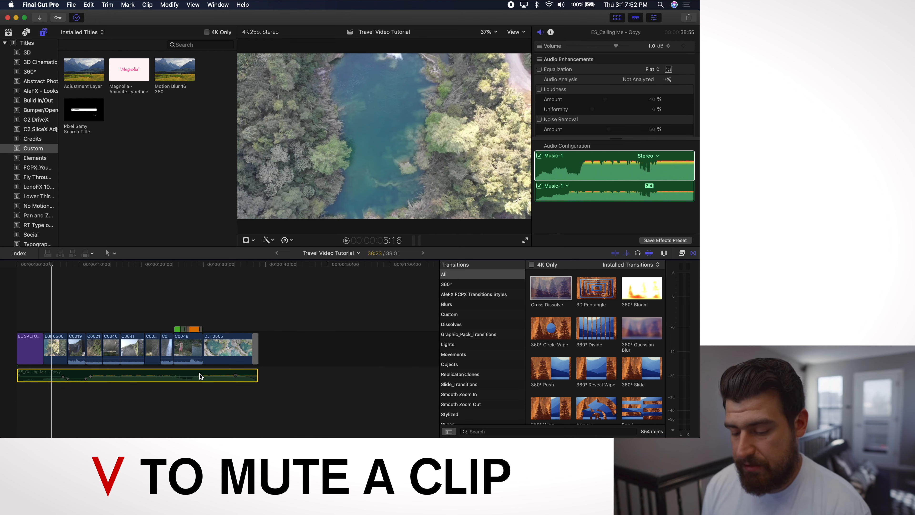
pyautogui.press('v')
pyautogui.press('v')
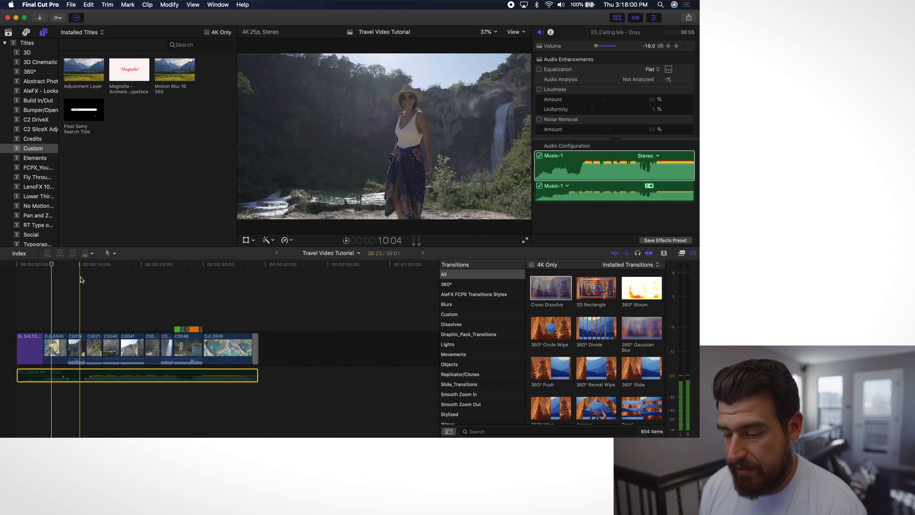
# Place the playhead at 06:12 on DJI_0500 and open its color correction controls, trying the master tint and resetting it
pyautogui.click(50, 265)
pyautogui.moveTo(50, 264); pyautogui.dragTo(57, 265)
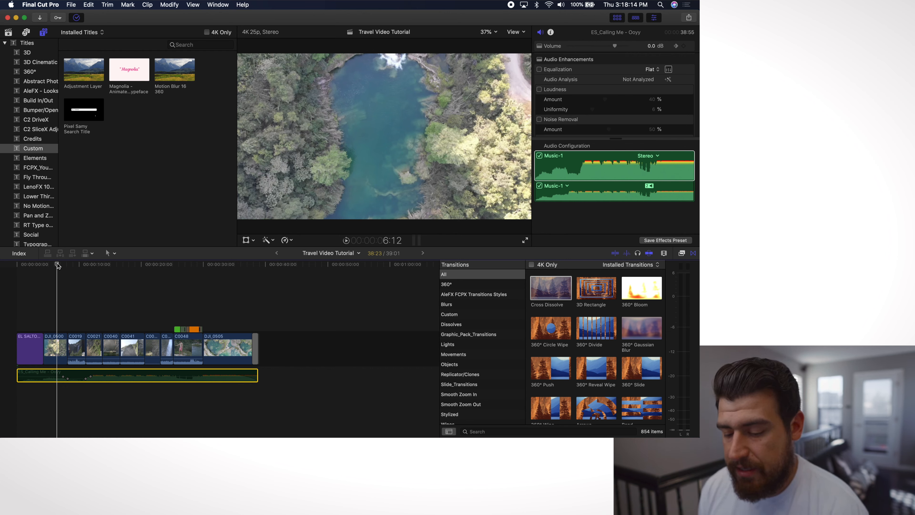
pyautogui.click(59, 347)
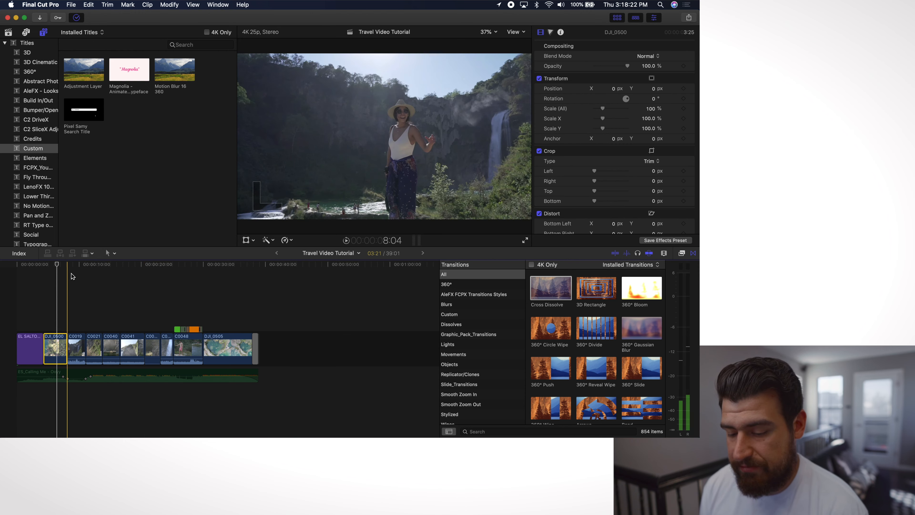
pyautogui.click(58, 346)
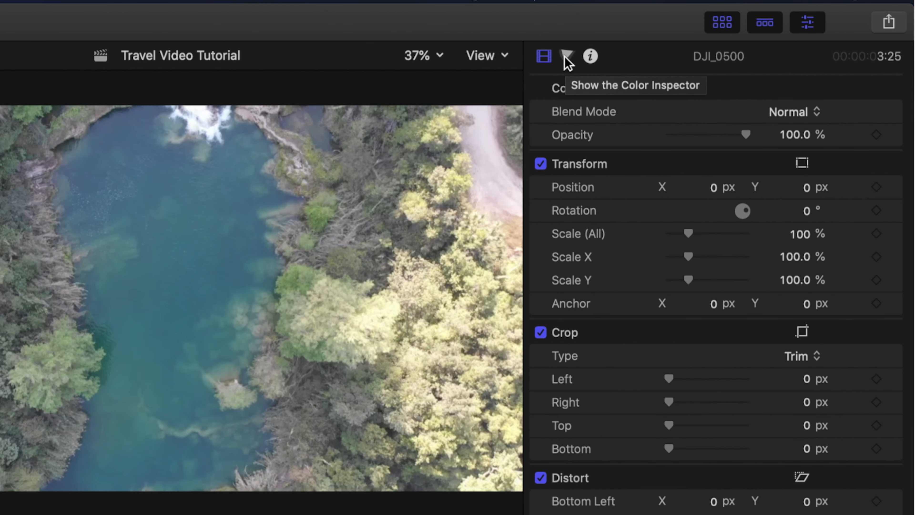
pyautogui.click(566, 56)
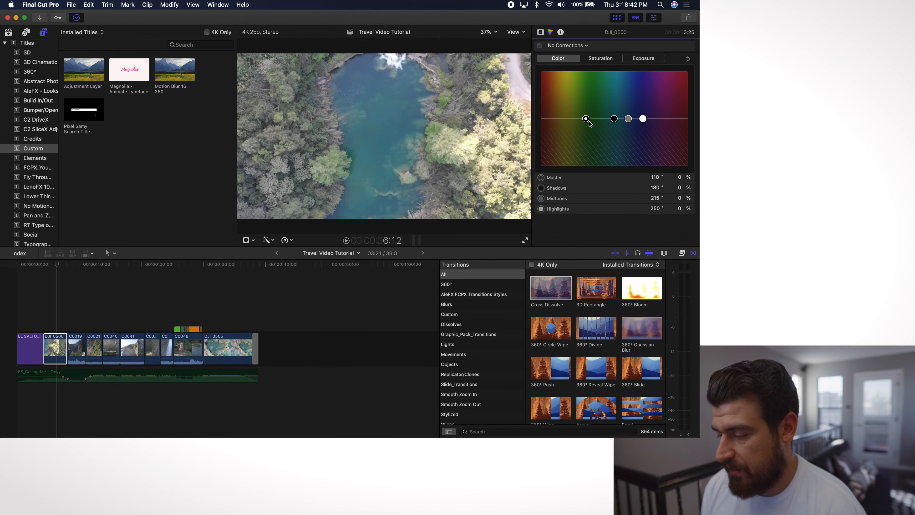
pyautogui.moveTo(592, 134)
pyautogui.mouseDown()
pyautogui.moveTo(593, 116)
pyautogui.moveTo(597, 150)
pyautogui.moveTo(590, 123)
pyautogui.mouseUp()
pyautogui.click(688, 59)
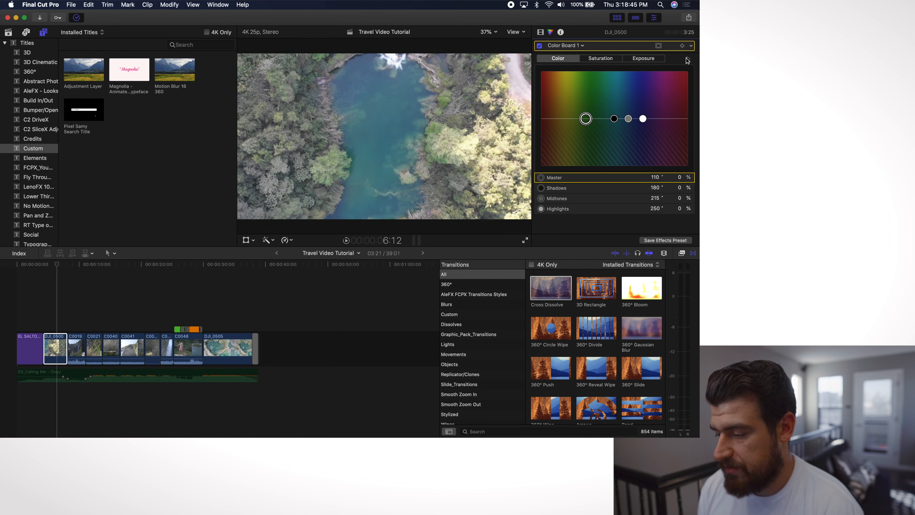
# Set DJI_0500's exposure to 24% highlights and -36% shadows, and compare the image with the correction off and on
pyautogui.click(647, 59)
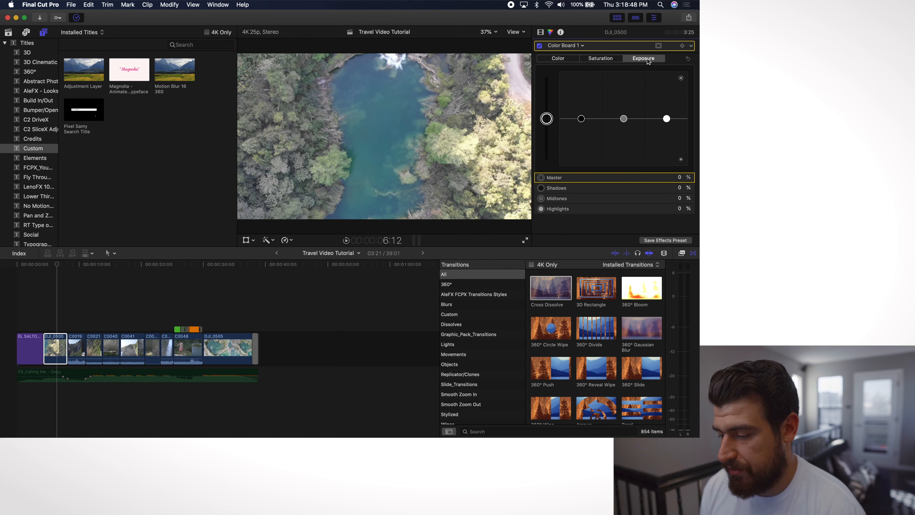
pyautogui.click(667, 119)
pyautogui.moveTo(667, 121)
pyautogui.mouseDown()
pyautogui.moveTo(667, 87)
pyautogui.moveTo(665, 118)
pyautogui.mouseUp()
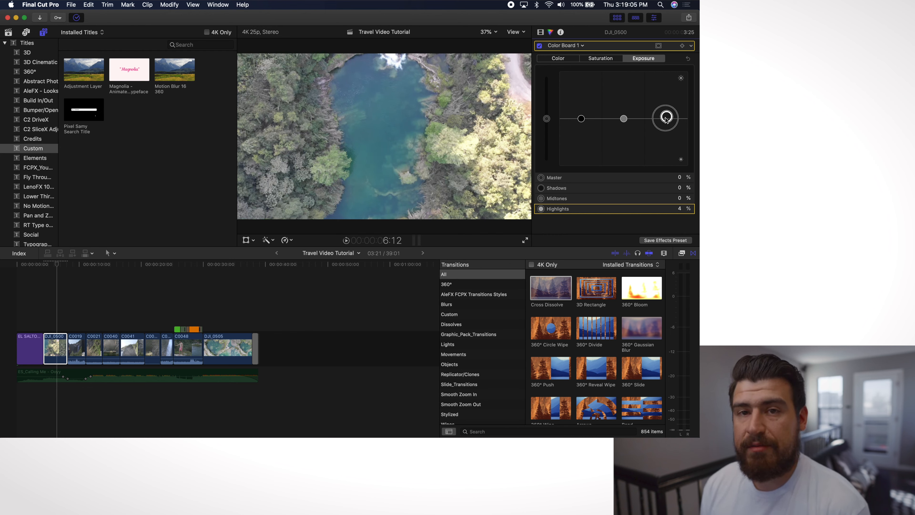
pyautogui.moveTo(666, 118)
pyautogui.mouseDown()
pyautogui.moveTo(665, 95)
pyautogui.moveTo(665, 119)
pyautogui.mouseUp()
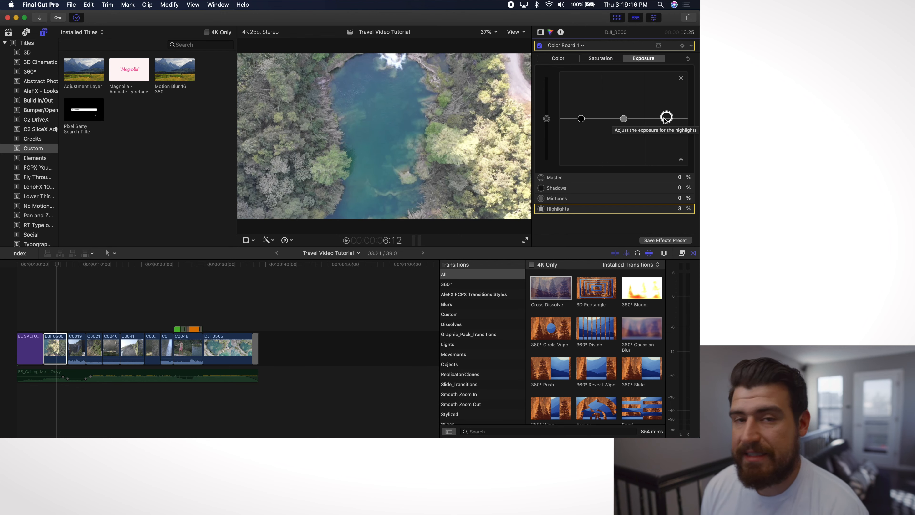
pyautogui.moveTo(663, 118); pyautogui.dragTo(665, 110)
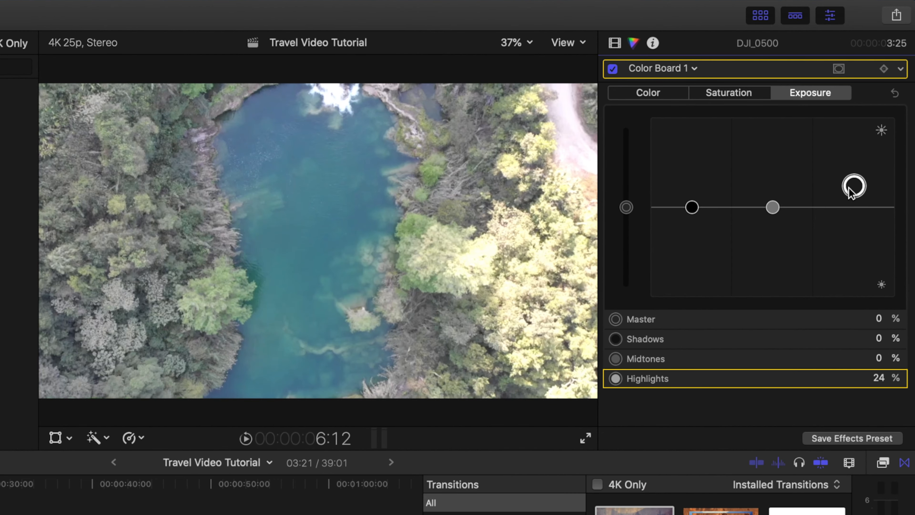
pyautogui.moveTo(697, 210); pyautogui.dragTo(695, 241)
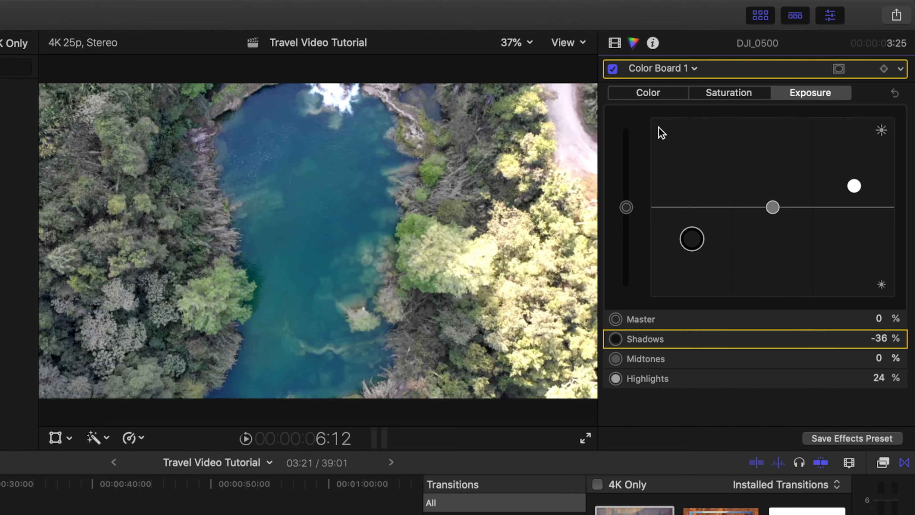
pyautogui.click(613, 69)
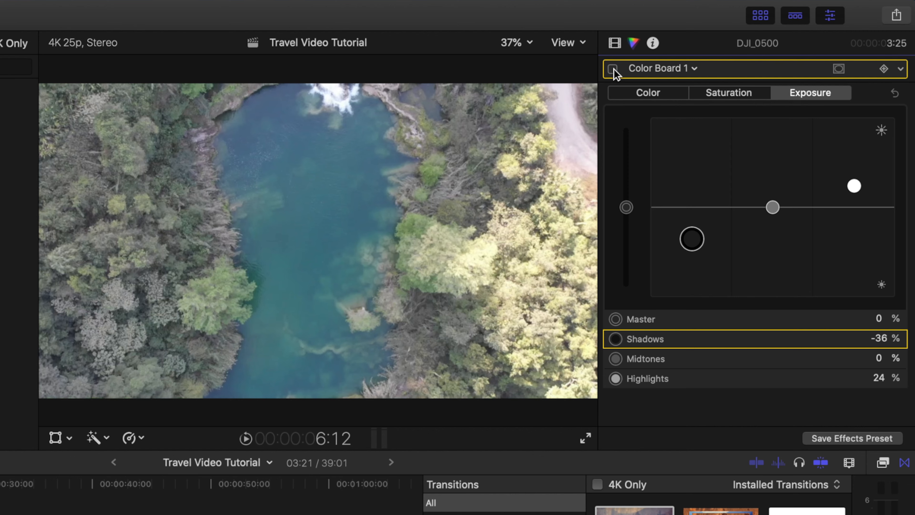
pyautogui.click(613, 69)
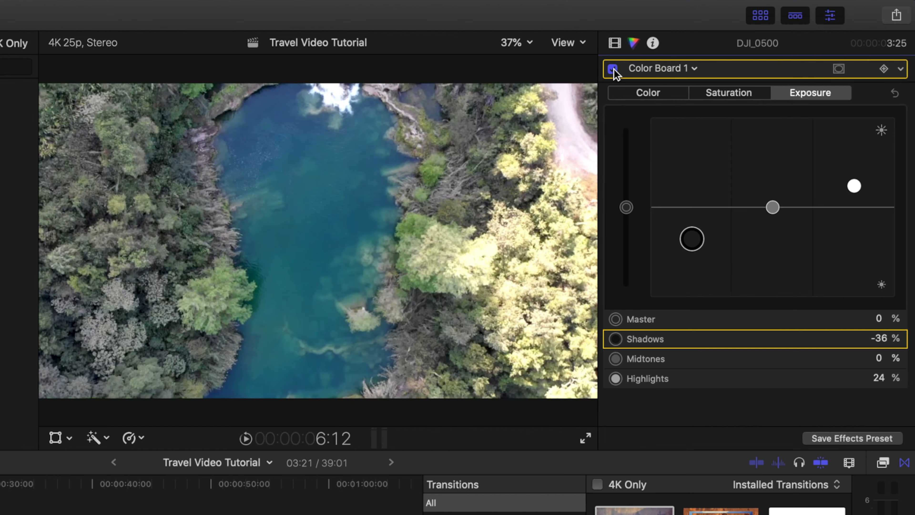
# Set DJI_0500's master saturation to 34% and compare the image with the color correction off and on
pyautogui.click(743, 101)
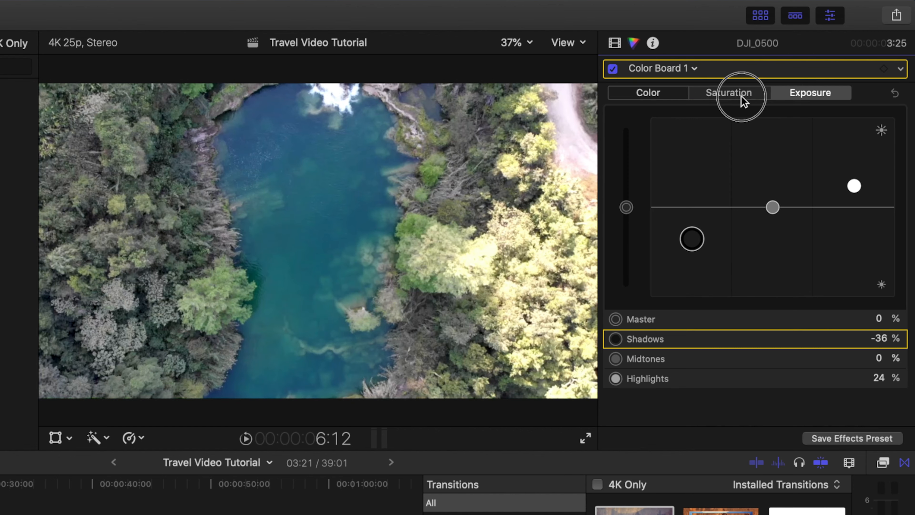
pyautogui.click(627, 208)
pyautogui.moveTo(633, 183)
pyautogui.mouseDown()
pyautogui.moveTo(634, 167)
pyautogui.moveTo(636, 213)
pyautogui.moveTo(641, 179)
pyautogui.mouseUp()
pyautogui.click(612, 69)
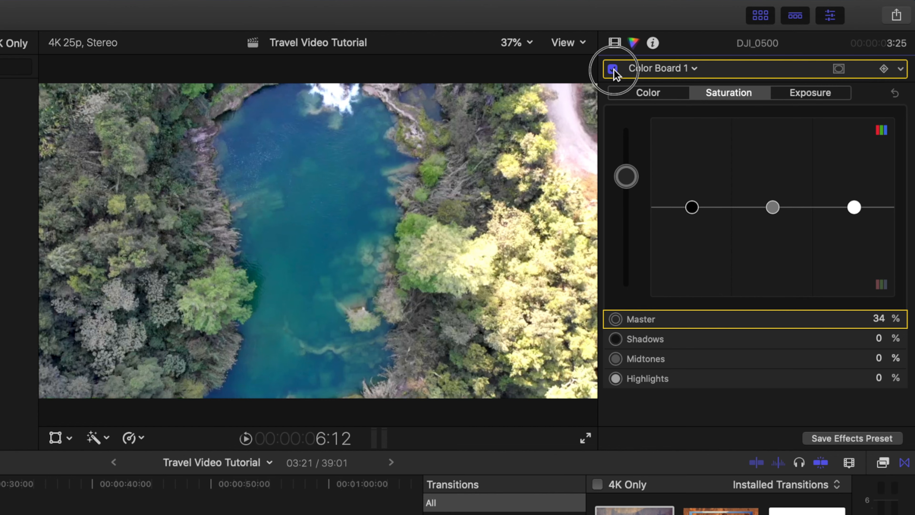
pyautogui.click(613, 69)
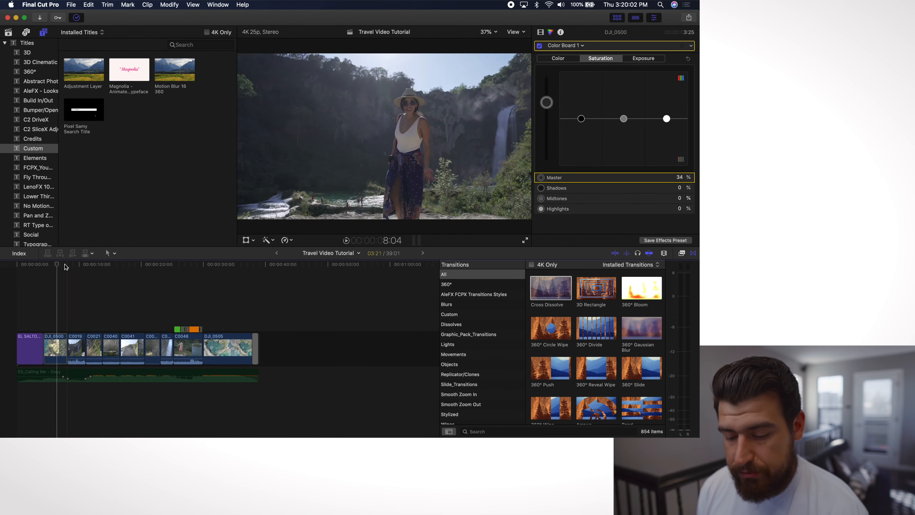
# With the playhead at 09:01, set C0019's exposure to 29% highlights, -23% shadows and 10% midtones
pyautogui.click(56, 264)
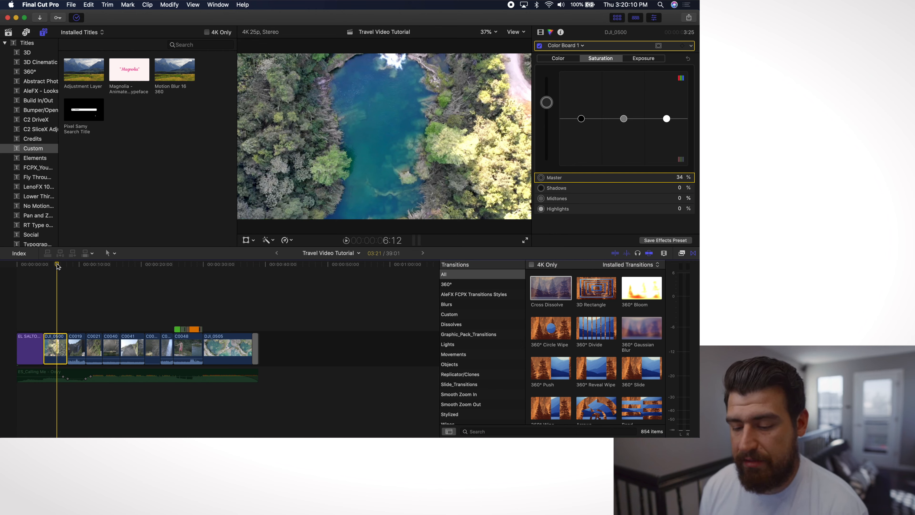
pyautogui.moveTo(57, 264); pyautogui.dragTo(73, 266)
pyautogui.click(75, 342)
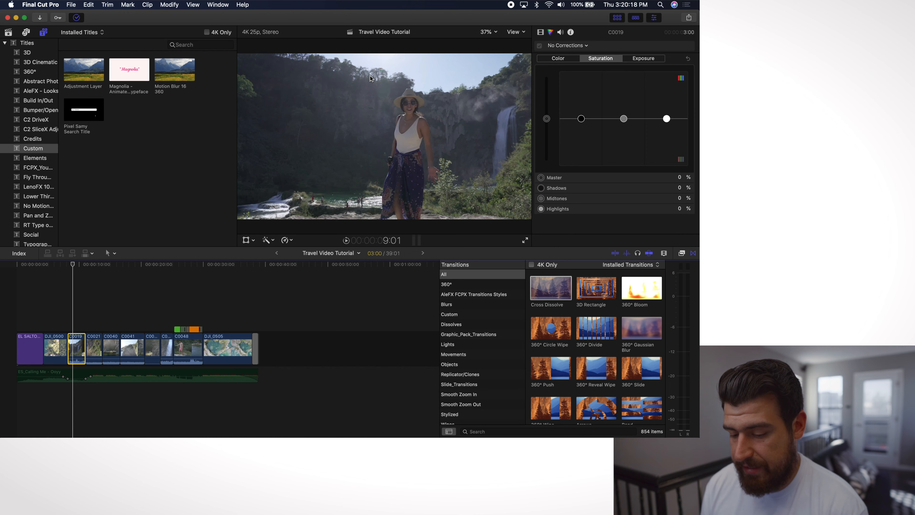
pyautogui.click(651, 59)
pyautogui.moveTo(666, 119); pyautogui.dragTo(666, 105)
pyautogui.moveTo(581, 119); pyautogui.dragTo(584, 129)
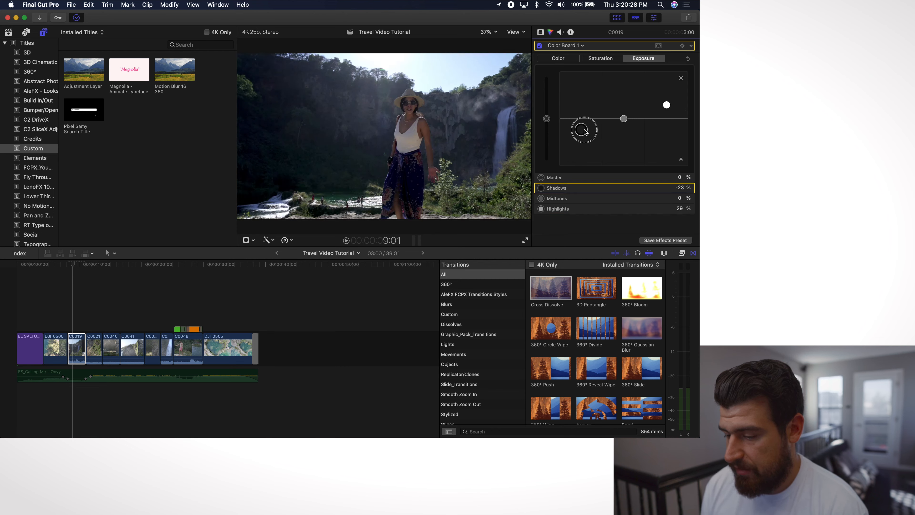
pyautogui.click(624, 119)
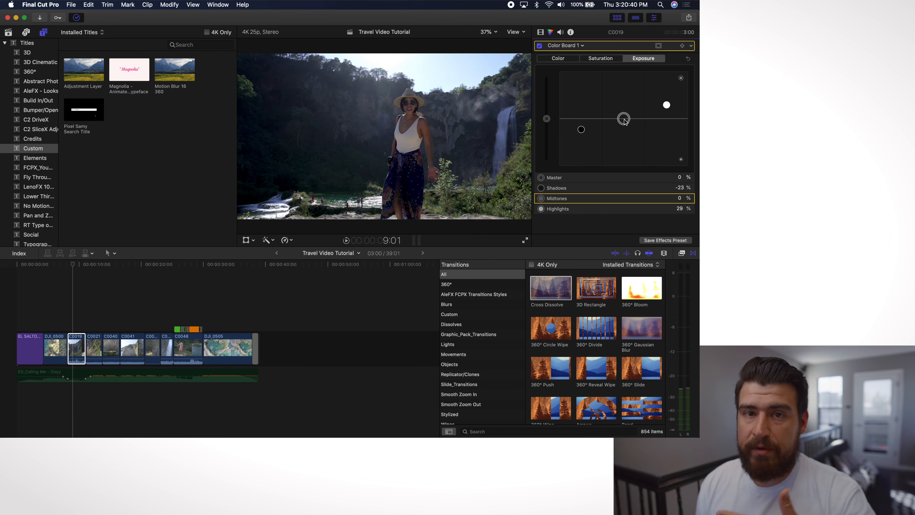
pyautogui.moveTo(624, 121); pyautogui.dragTo(625, 116)
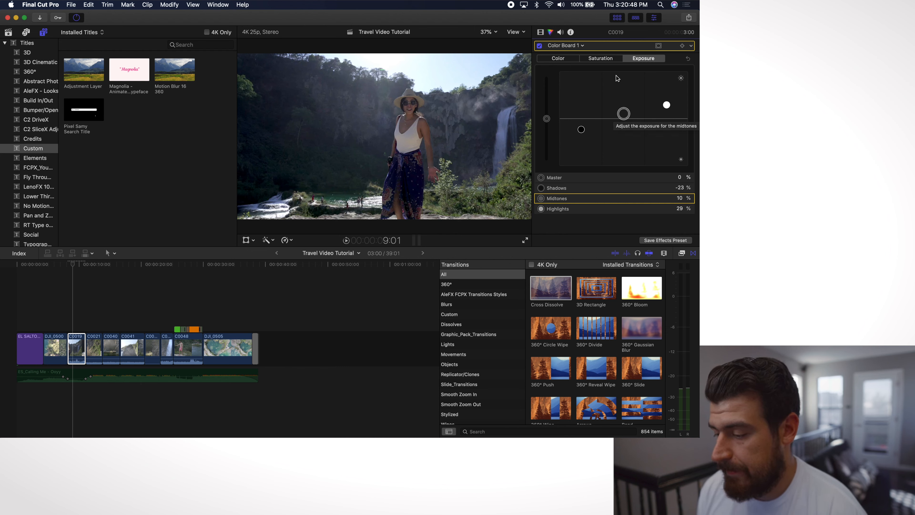
# Set C0019's master saturation to 34% and compare the shot with the correction off and on
pyautogui.click(609, 59)
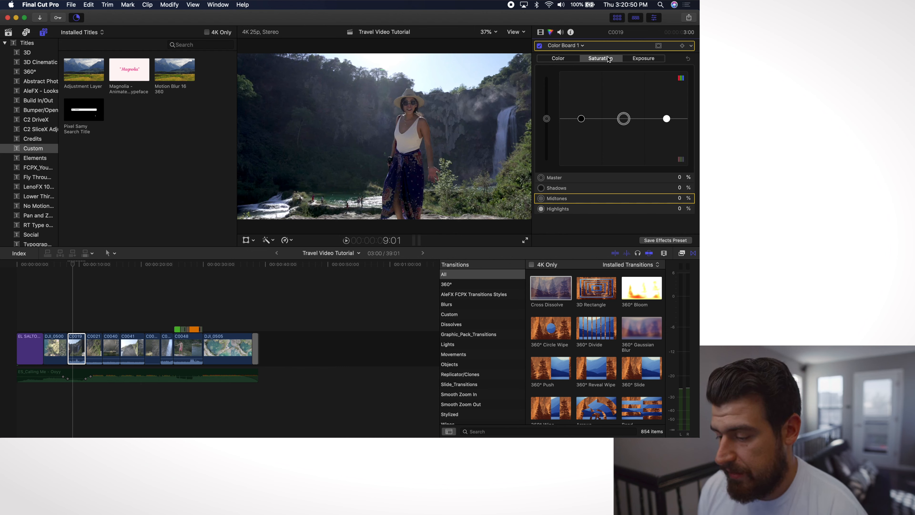
pyautogui.moveTo(546, 119); pyautogui.dragTo(549, 103)
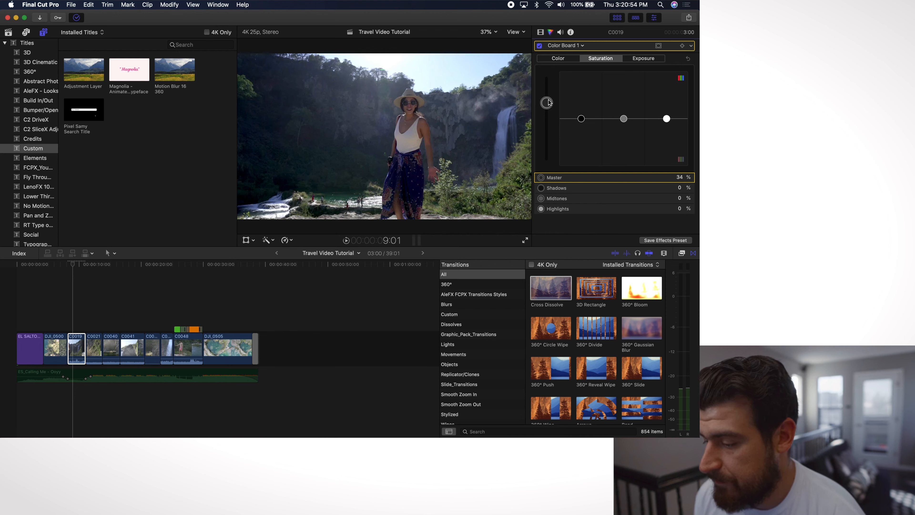
pyautogui.click(540, 46)
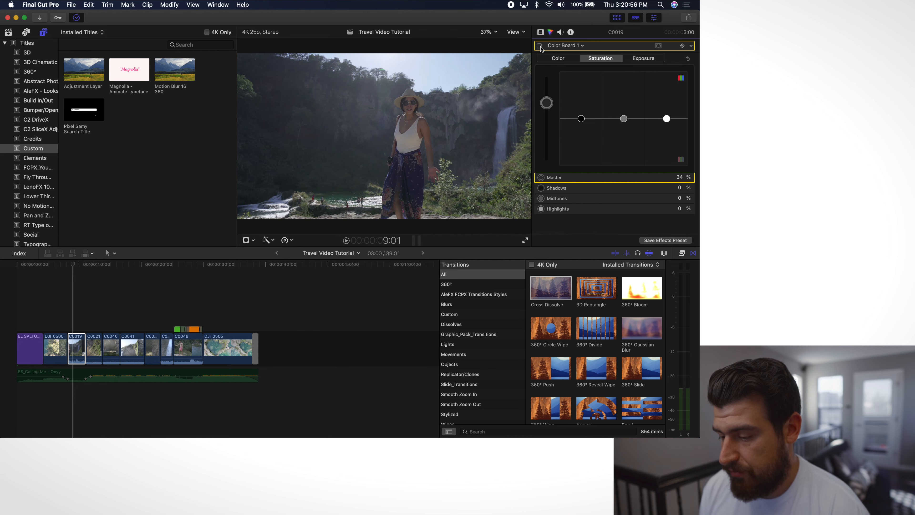
pyautogui.click(540, 46)
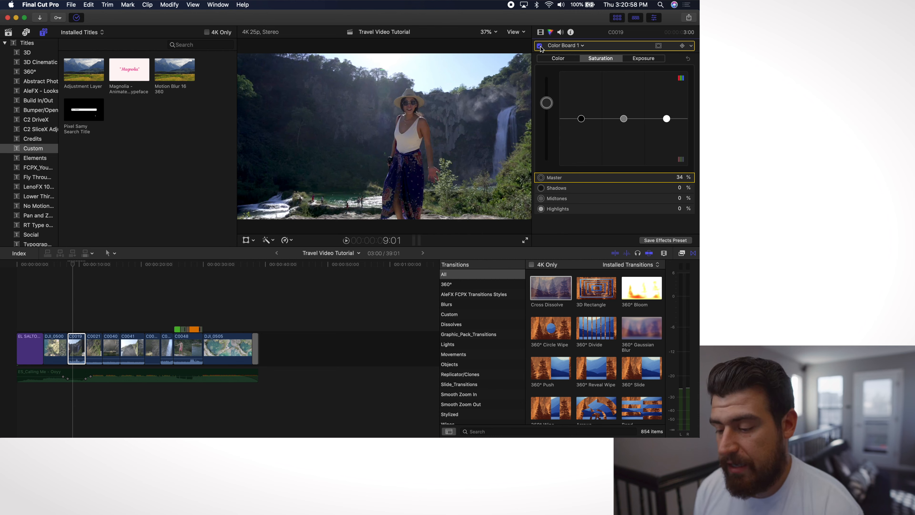
# Copy C0019 and paste only its Color Board 1 effect onto the six clips from C0021 through C0048
pyautogui.click(77, 337)
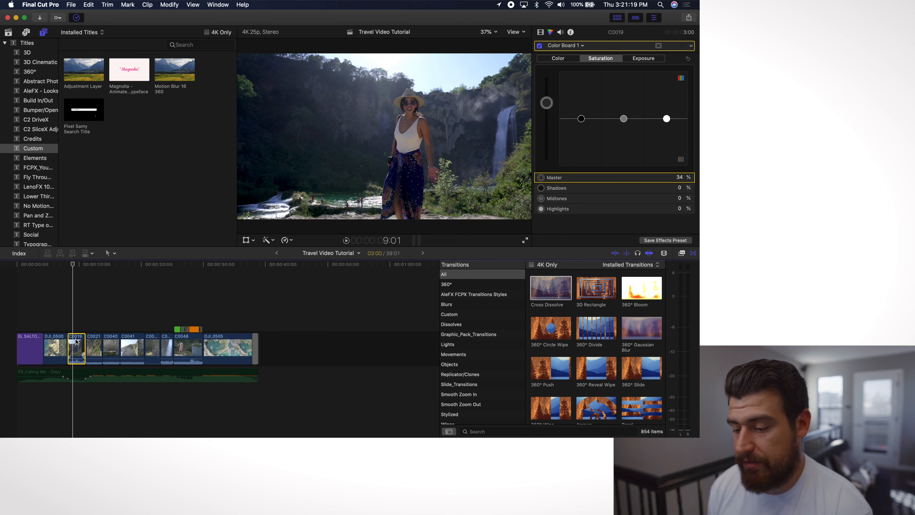
pyautogui.press('super+c')
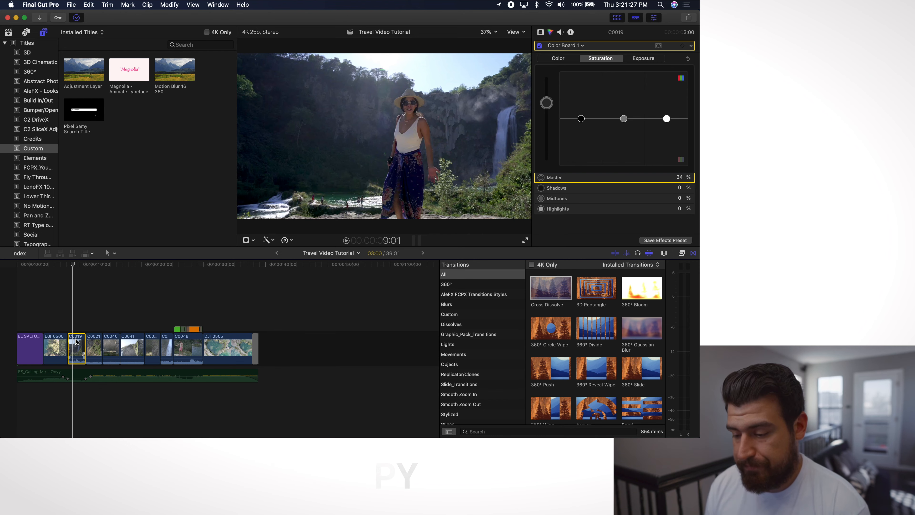
pyautogui.moveTo(74, 265); pyautogui.dragTo(81, 265)
pyautogui.moveTo(97, 317); pyautogui.dragTo(190, 346)
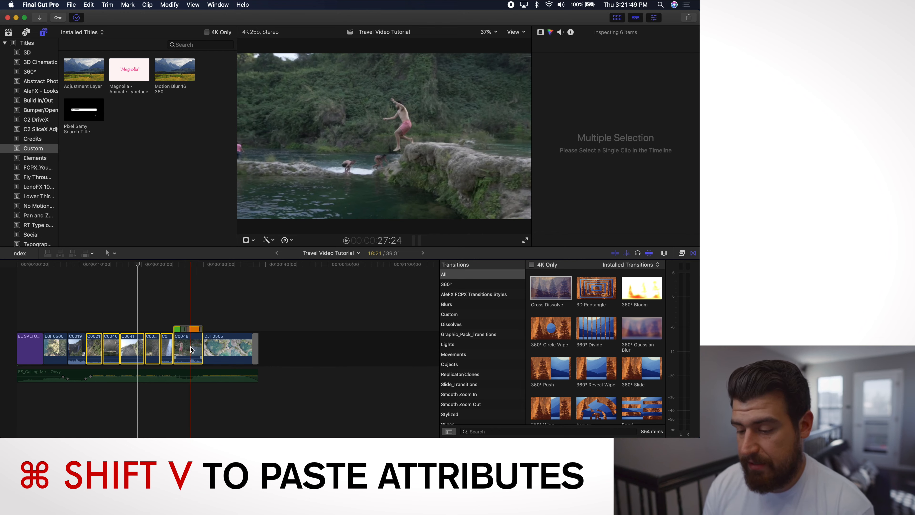
pyautogui.press('super+shift+v')
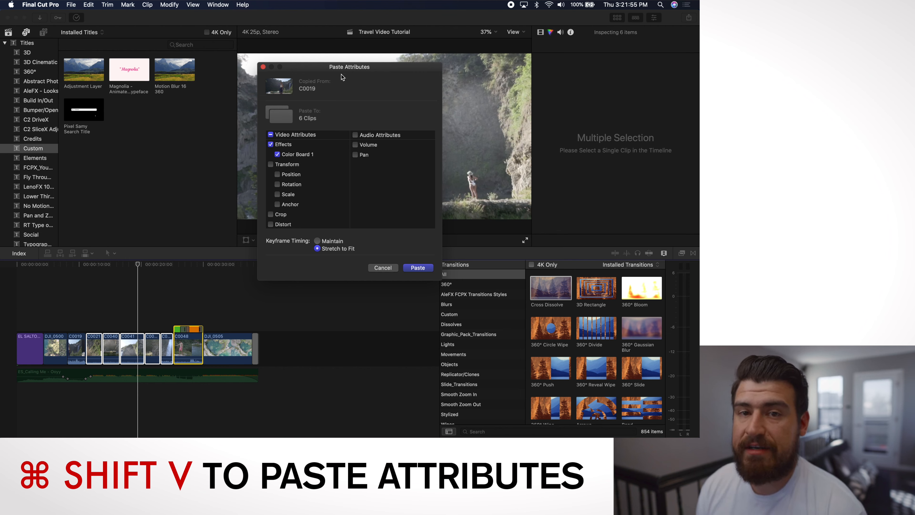
pyautogui.scroll(-3, 333, 175)
pyautogui.scroll(3, 333, 174)
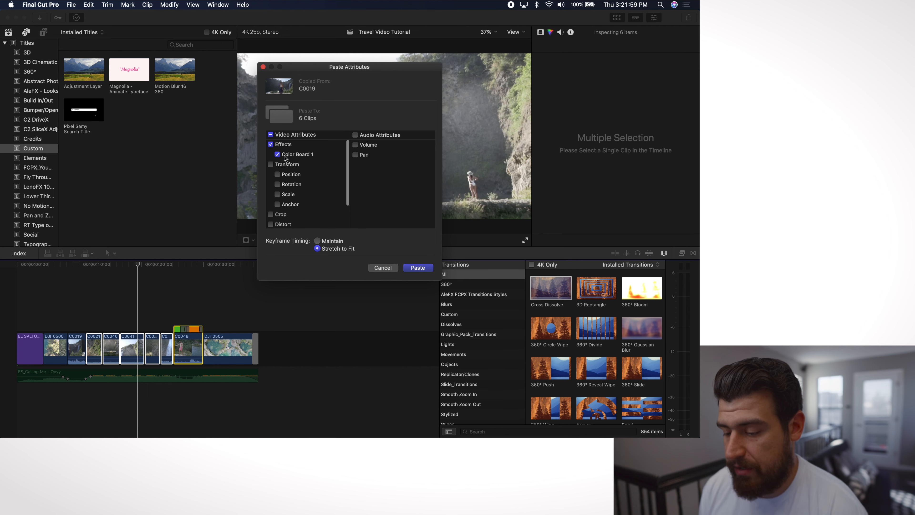
pyautogui.click(277, 154)
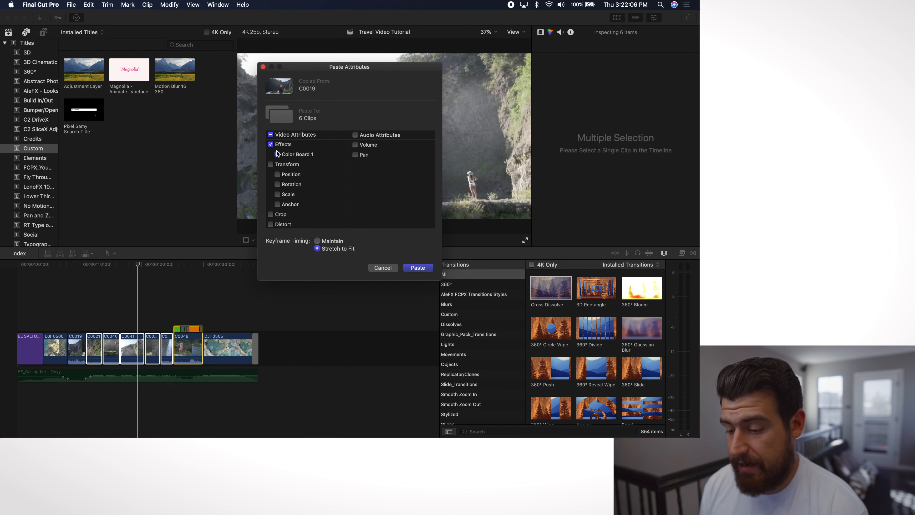
pyautogui.scroll(-1, 277, 154)
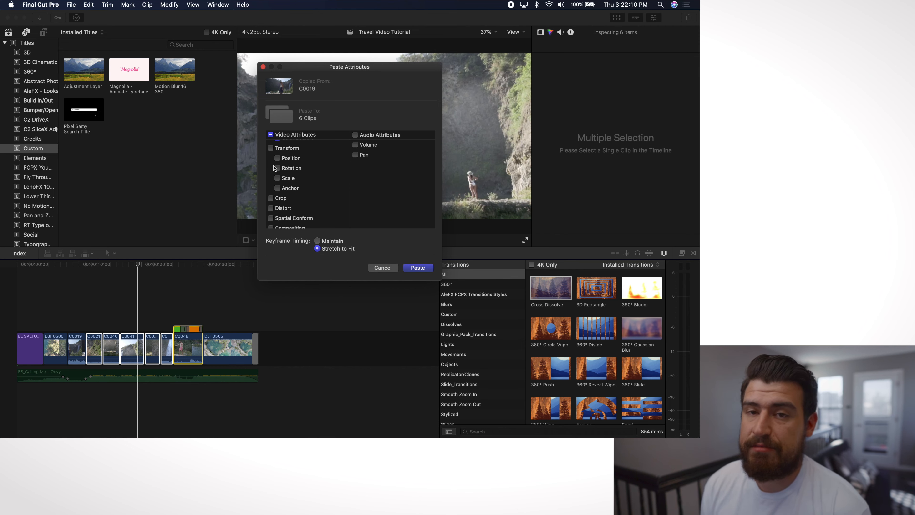
pyautogui.scroll(1, 281, 163)
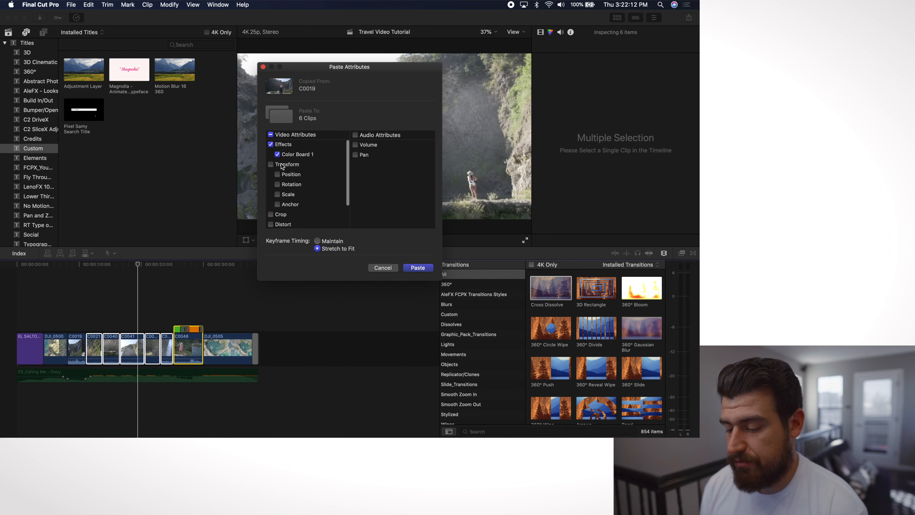
pyautogui.click(416, 268)
# Scrub through the timeline to review the color correction on the clips
pyautogui.click(78, 281)
pyautogui.moveTo(78, 281); pyautogui.dragTo(133, 281)
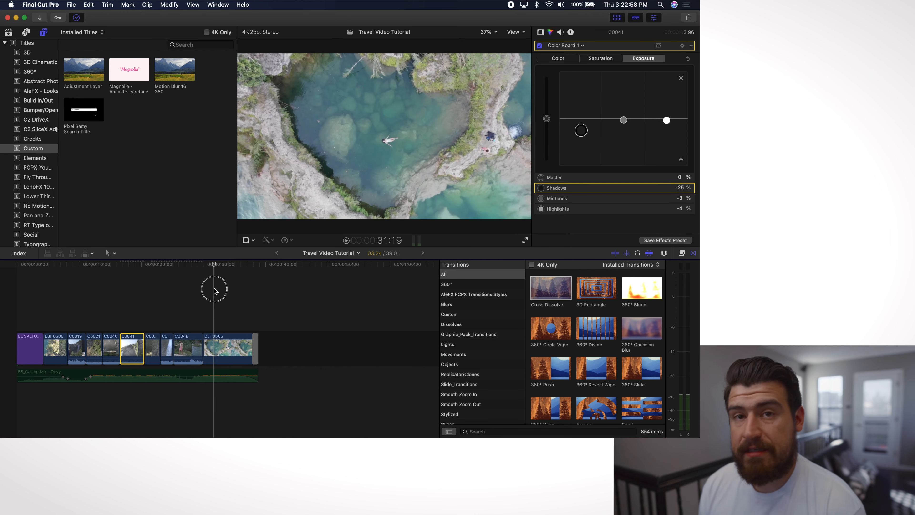
pyautogui.moveTo(215, 286); pyautogui.dragTo(219, 291)
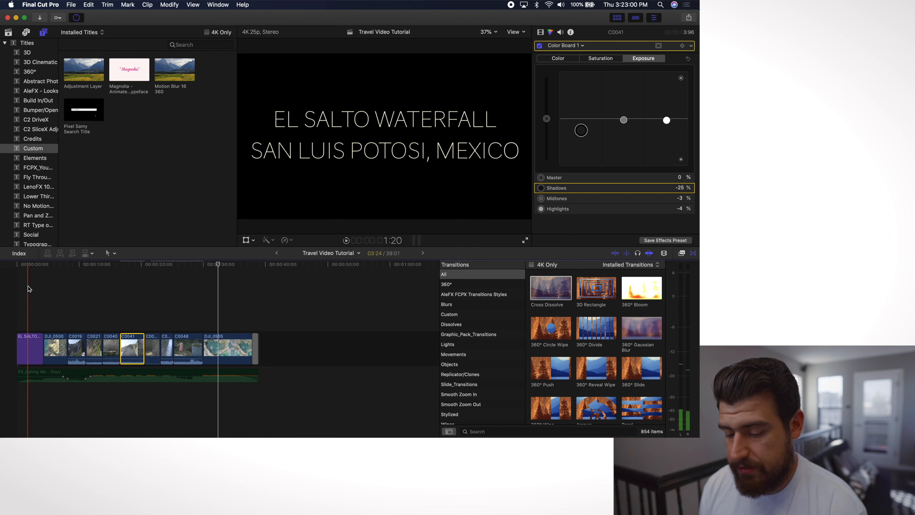
# Copy DJI_0500 and paste its Color Board 1 effect onto DJI_0505, the last clip
pyautogui.click(57, 336)
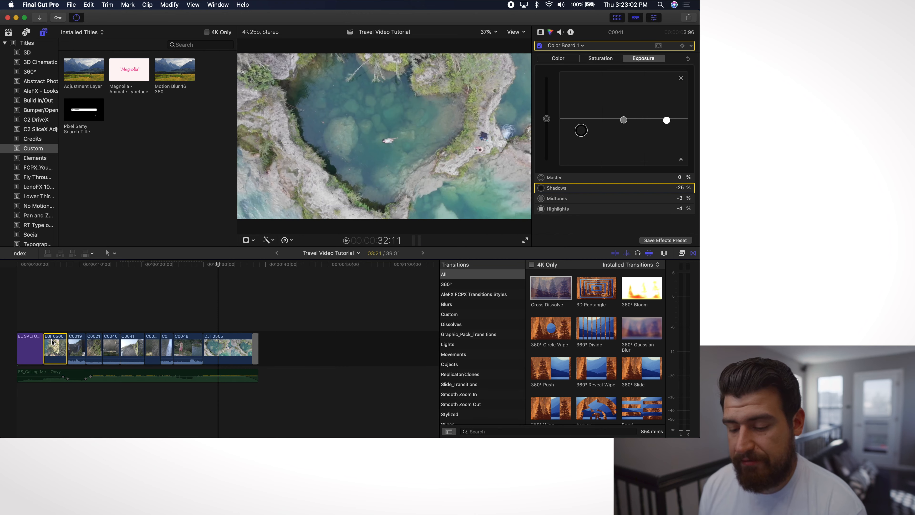
pyautogui.click(56, 336)
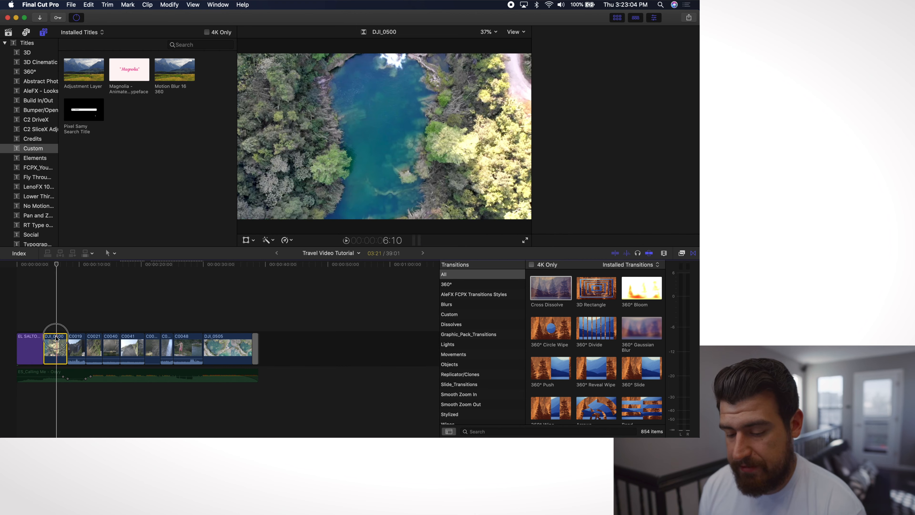
pyautogui.press('super+c')
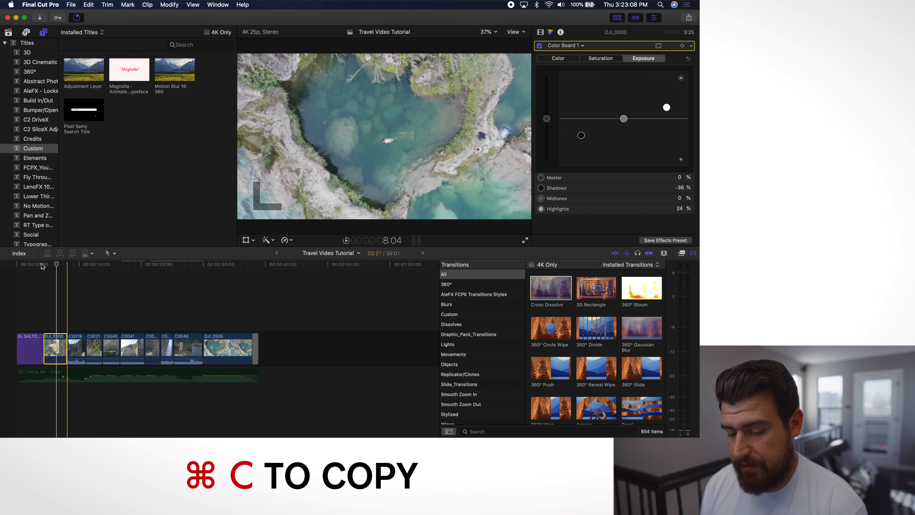
pyautogui.moveTo(55, 262); pyautogui.dragTo(221, 288)
pyautogui.click(227, 344)
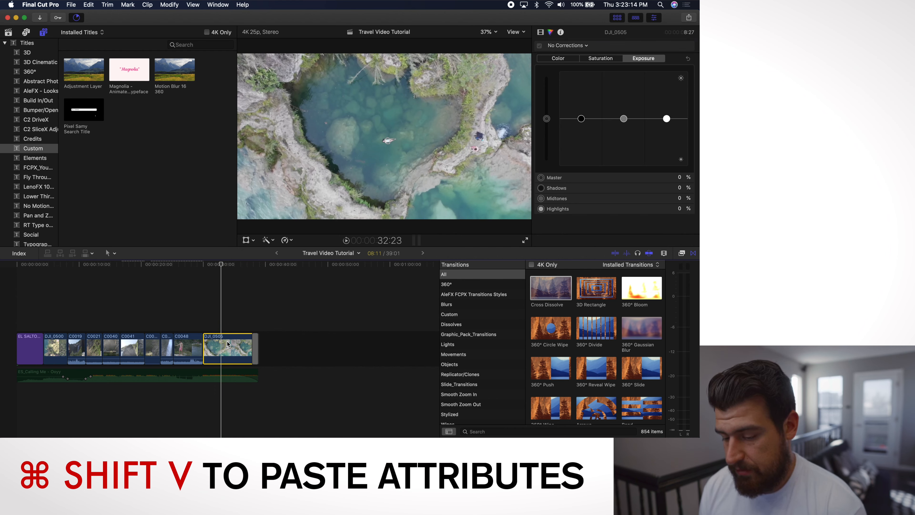
pyautogui.press('cmd+shift+v')
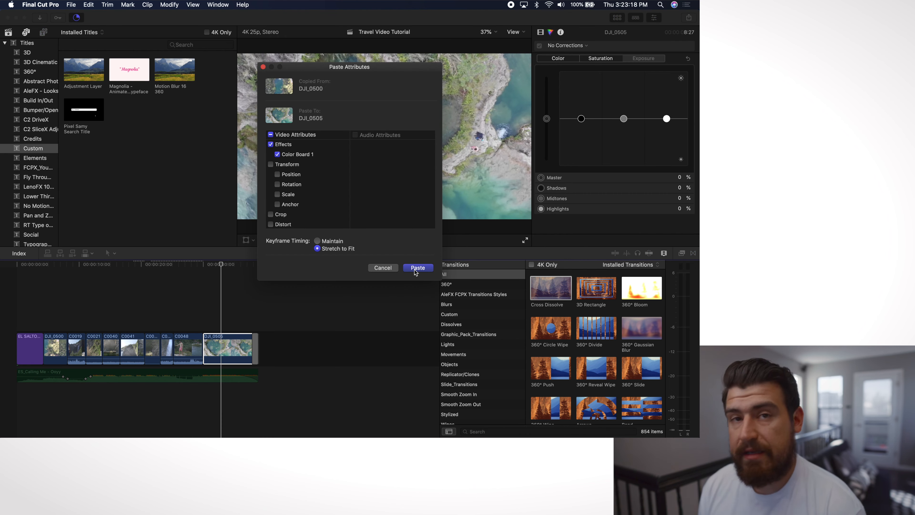
pyautogui.click(417, 267)
# Scrub through DJI_0505 and compare its image with the color correction off and on
pyautogui.click(219, 270)
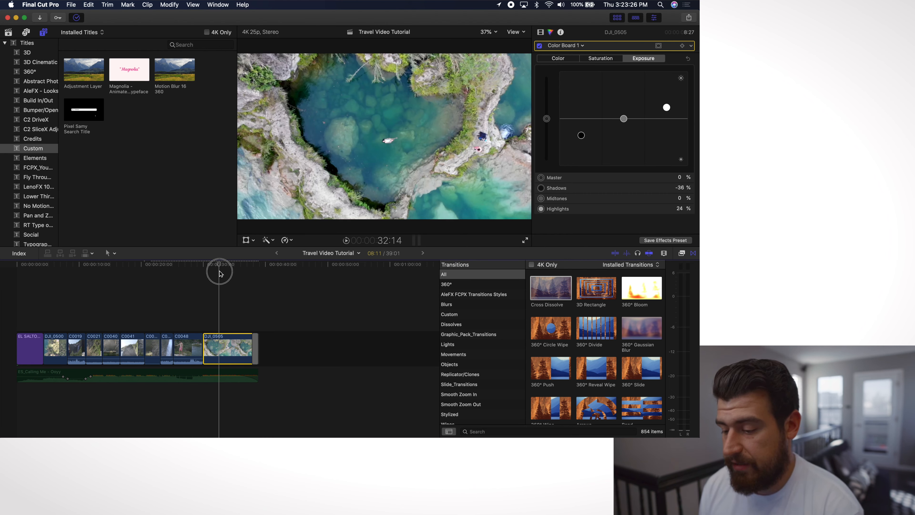
pyautogui.moveTo(219, 271)
pyautogui.mouseDown()
pyautogui.moveTo(250, 275)
pyautogui.moveTo(224, 276)
pyautogui.mouseUp()
pyautogui.click(539, 45)
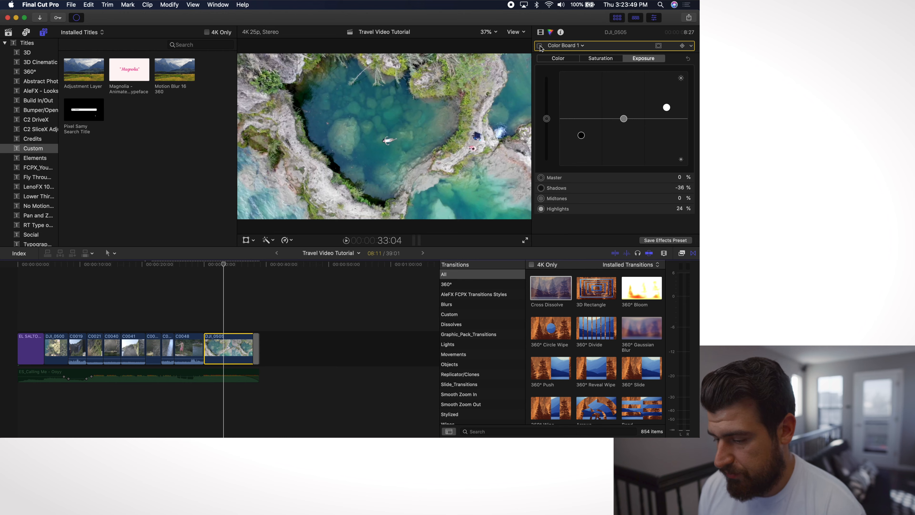
pyautogui.click(540, 46)
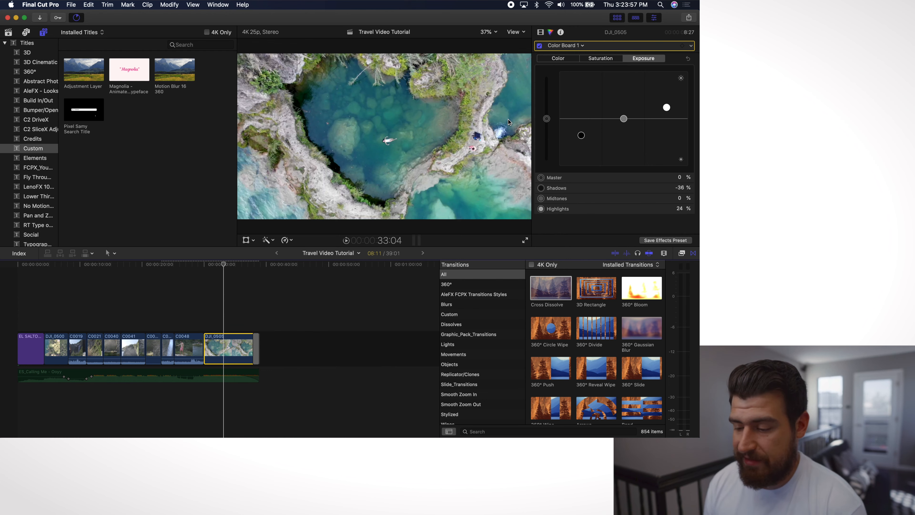
pyautogui.click(212, 265)
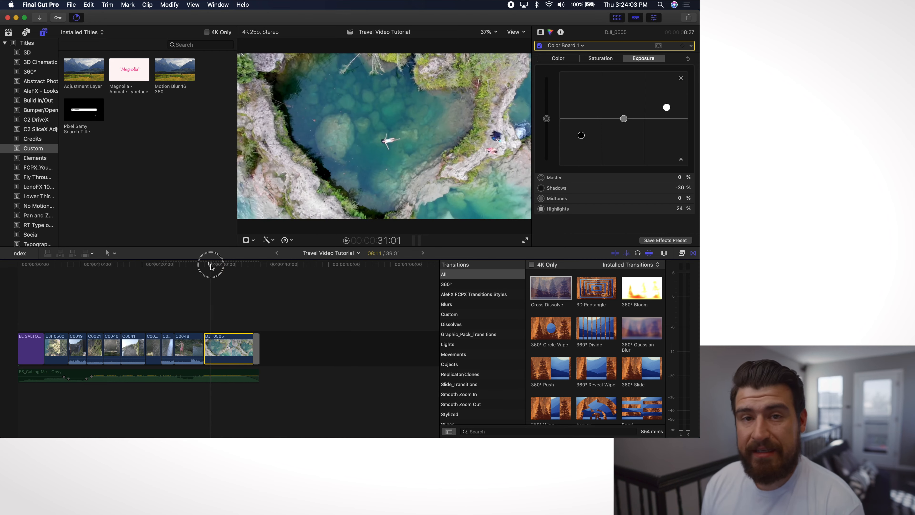
pyautogui.moveTo(211, 265); pyautogui.dragTo(216, 266)
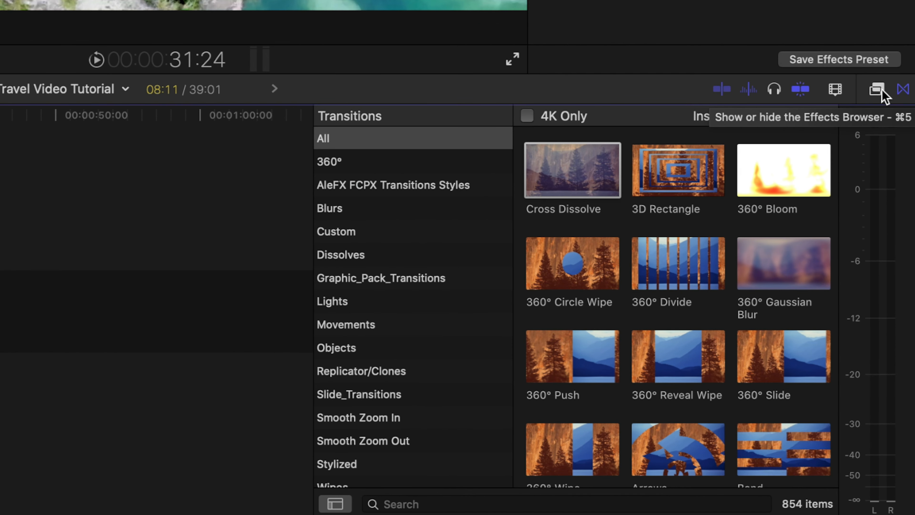
# Show the Effects browser
pyautogui.click(877, 90)
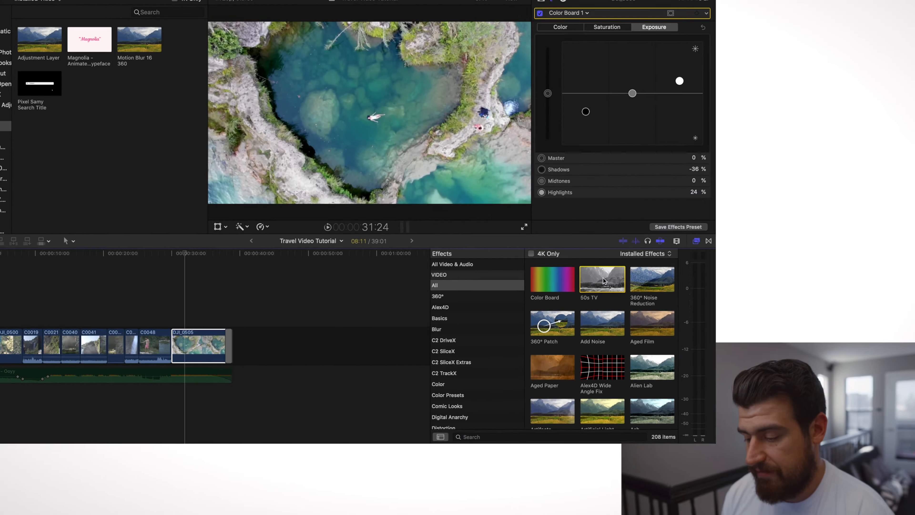
pyautogui.click(679, 168)
# Try the 50s TV effect on DJI_0505 and undo it
pyautogui.moveTo(597, 286); pyautogui.dragTo(246, 345)
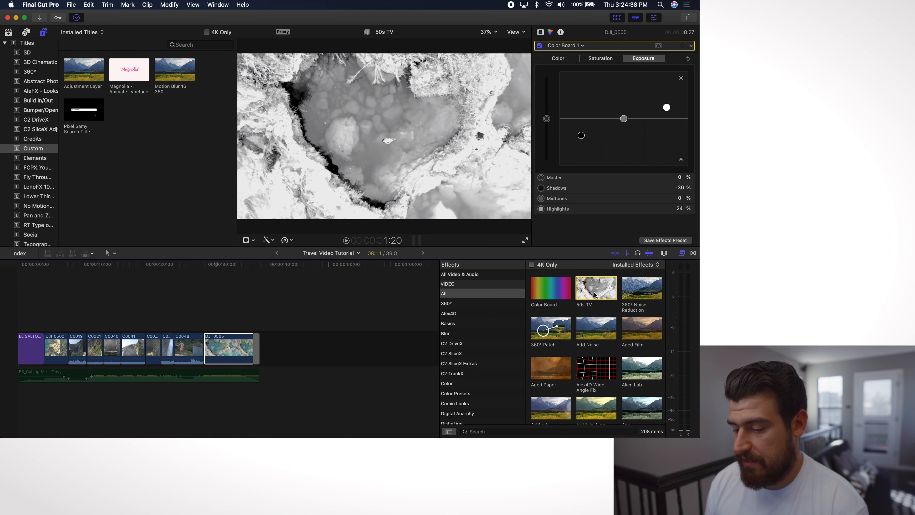
pyautogui.moveTo(596, 291); pyautogui.dragTo(212, 339)
pyautogui.press('super+4')
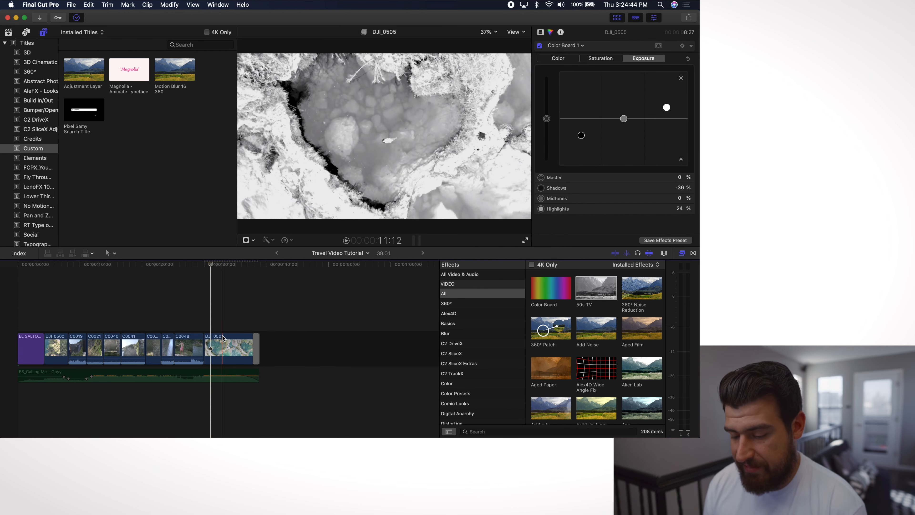
pyautogui.press('super+z')
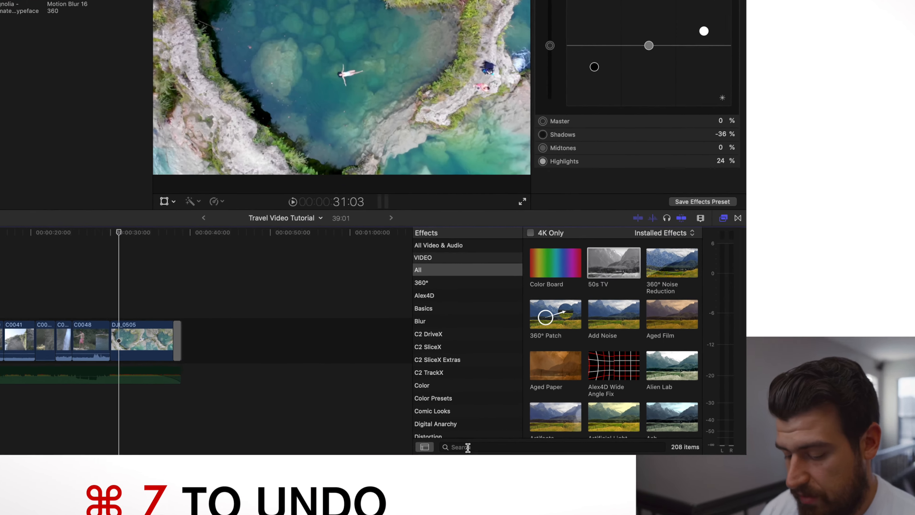
# Search the effects for "letter" and apply the Letterbox effect to DJI_0505
pyautogui.click(481, 430)
pyautogui.write('letter')
pyautogui.moveTo(566, 180); pyautogui.dragTo(6, 213)
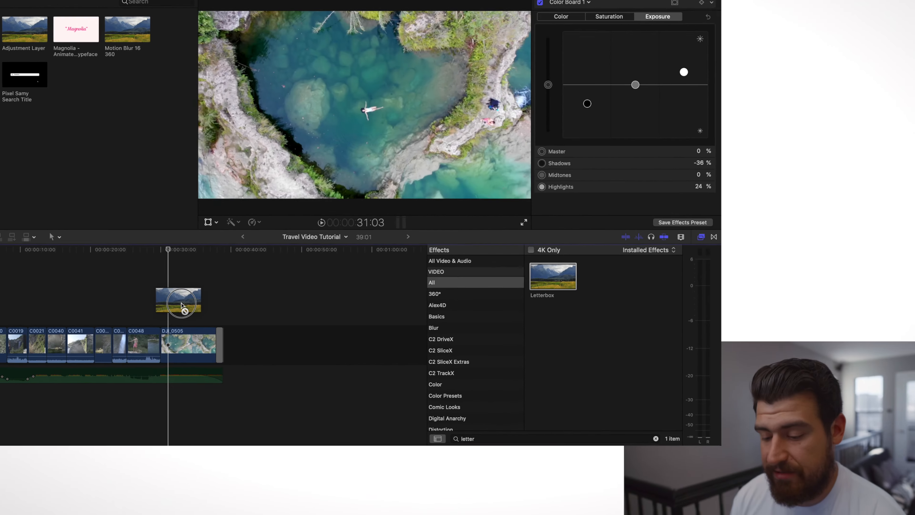
pyautogui.moveTo(181, 304); pyautogui.dragTo(181, 346)
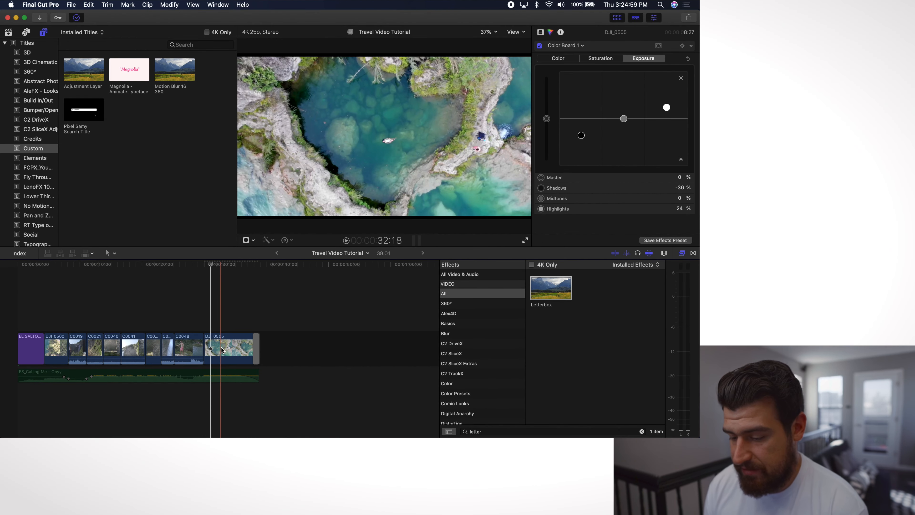
# Set the aspect ratio of DJI_0505's Letterbox effect to 2.35:1
pyautogui.click(220, 341)
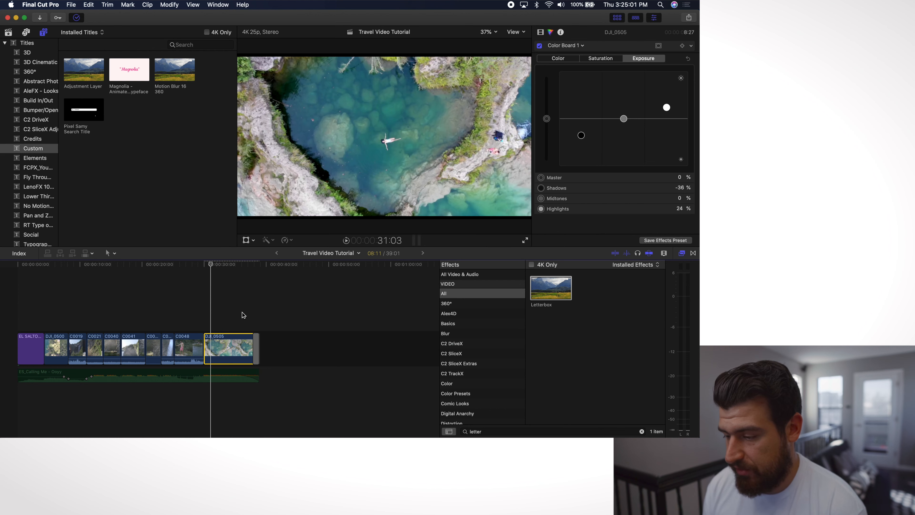
pyautogui.click(541, 34)
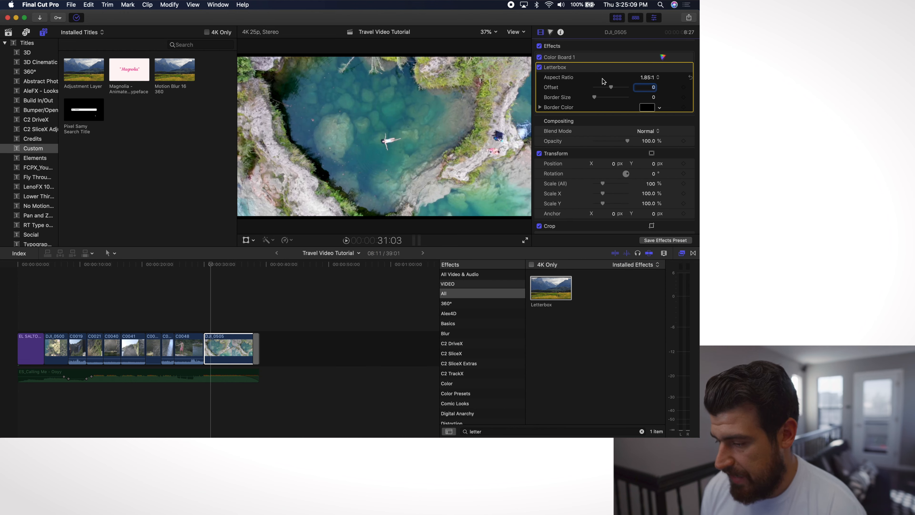
pyautogui.click(649, 77)
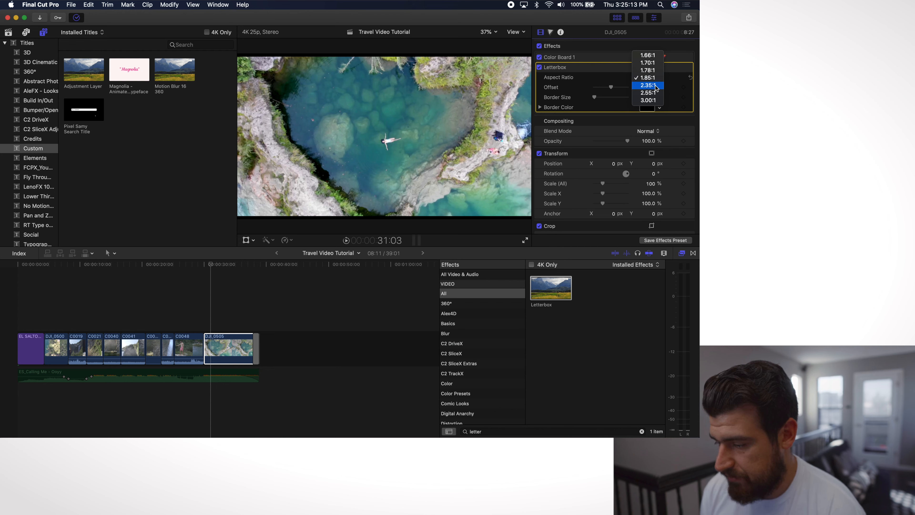
pyautogui.click(656, 87)
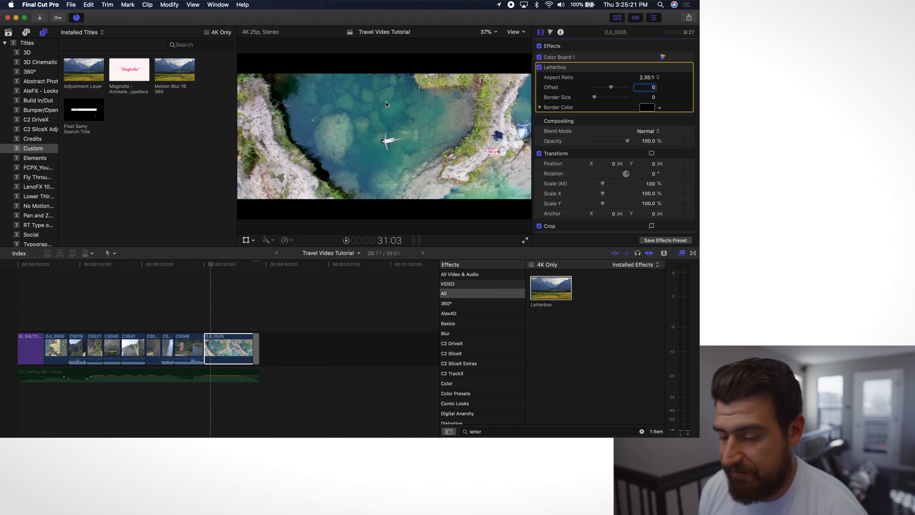
# Copy DJI_0505 and paste only its Letterbox effect, without Color Board 1, onto the eight clips from DJI_0500 through C0048
pyautogui.moveTo(215, 266)
pyautogui.mouseDown()
pyautogui.moveTo(227, 265)
pyautogui.moveTo(191, 270)
pyautogui.moveTo(215, 274)
pyautogui.mouseUp()
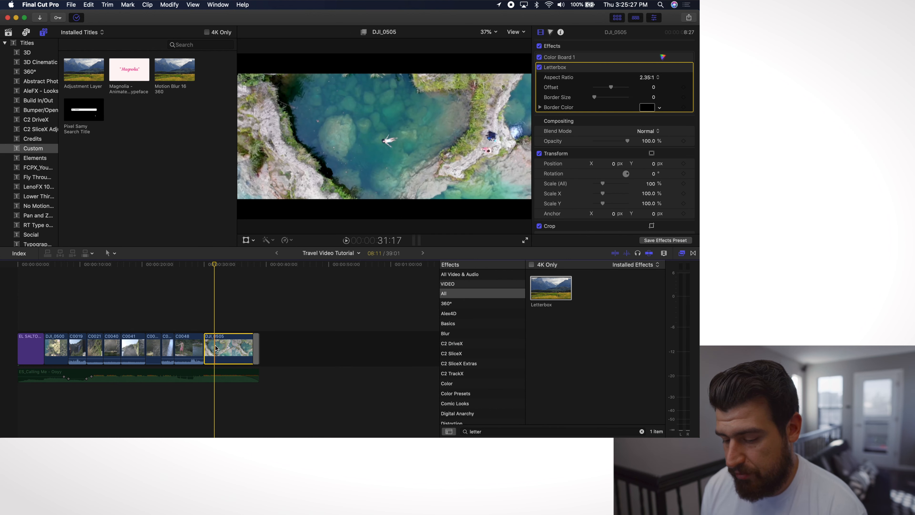
pyautogui.press('super+c')
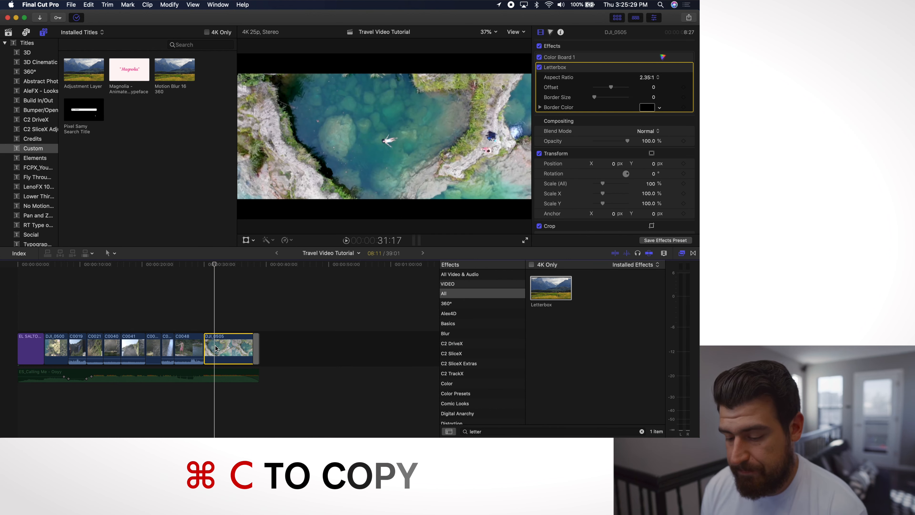
pyautogui.moveTo(197, 312); pyautogui.dragTo(56, 354)
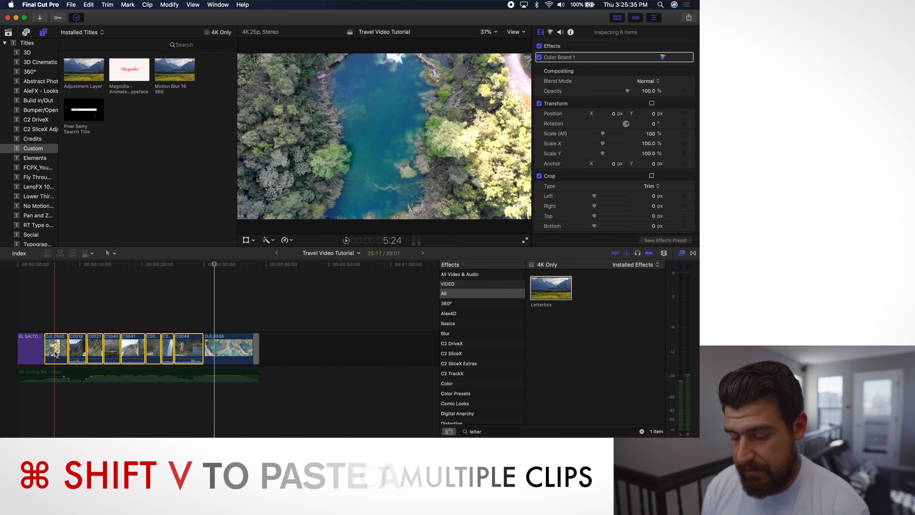
pyautogui.press('super+shift+v')
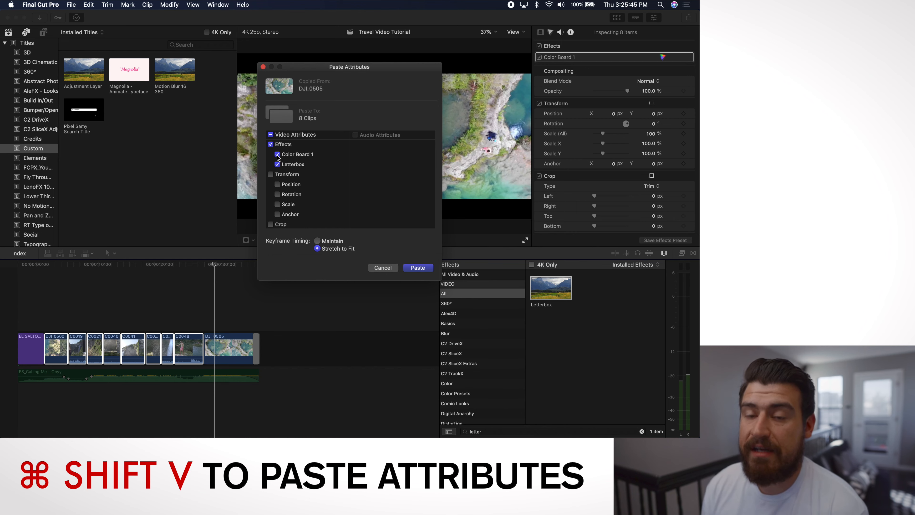
pyautogui.click(277, 155)
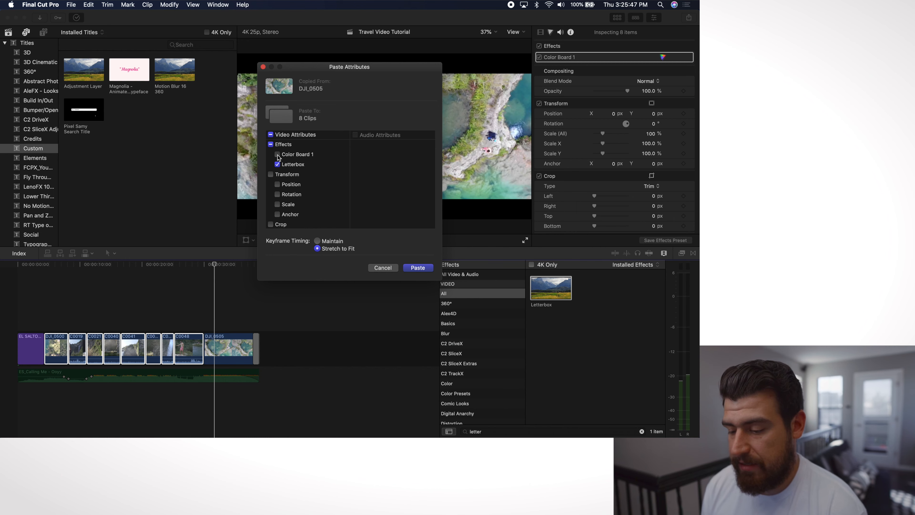
pyautogui.press('Return')
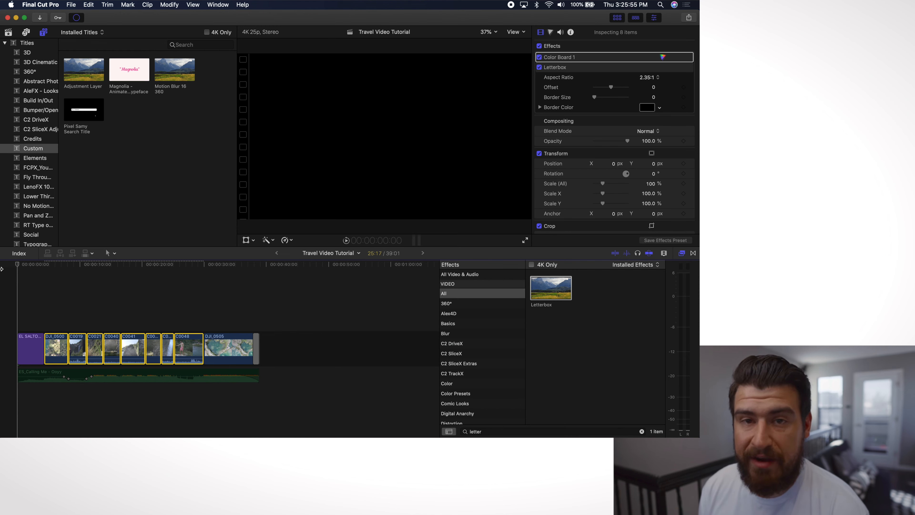
# Unmute the Calling Me music track under the clips
pyautogui.click(56, 374)
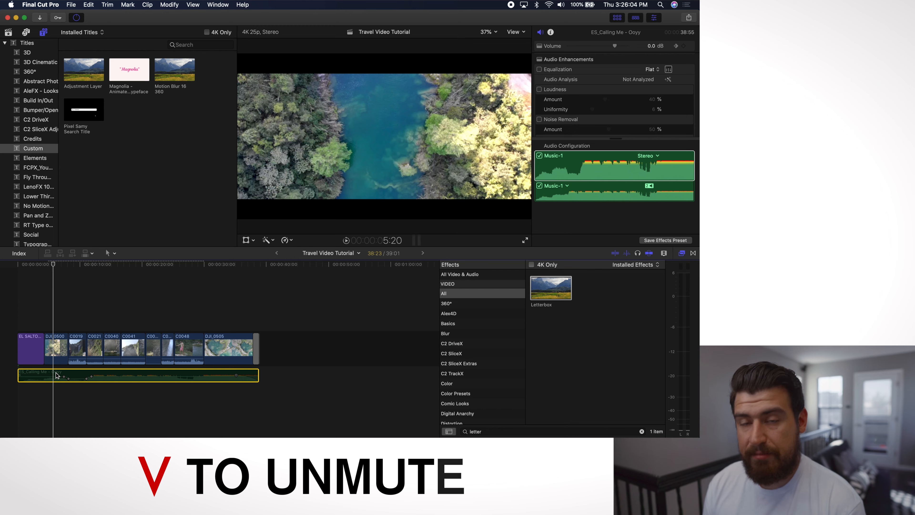
pyautogui.press('v')
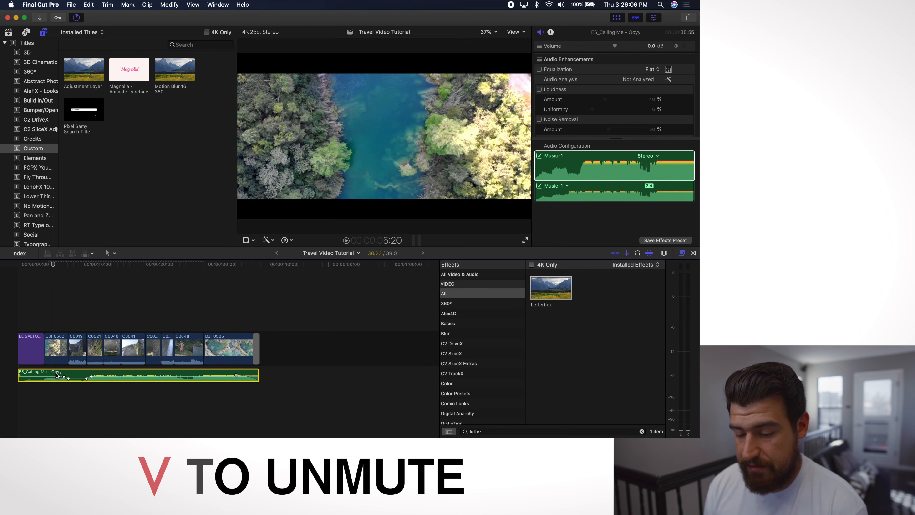